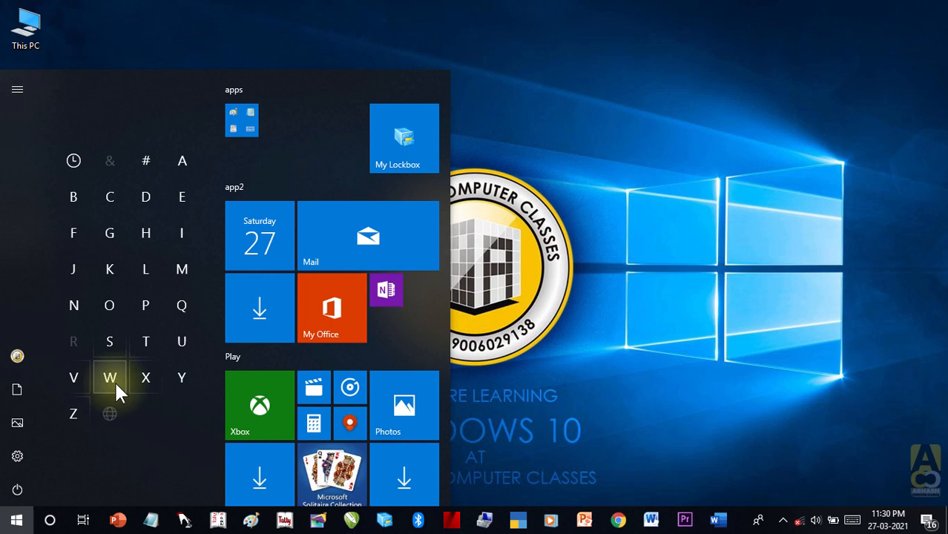
Step: Launch Microsoft Word from the W section of the Start menu's alphabet index
left_click(114, 380)
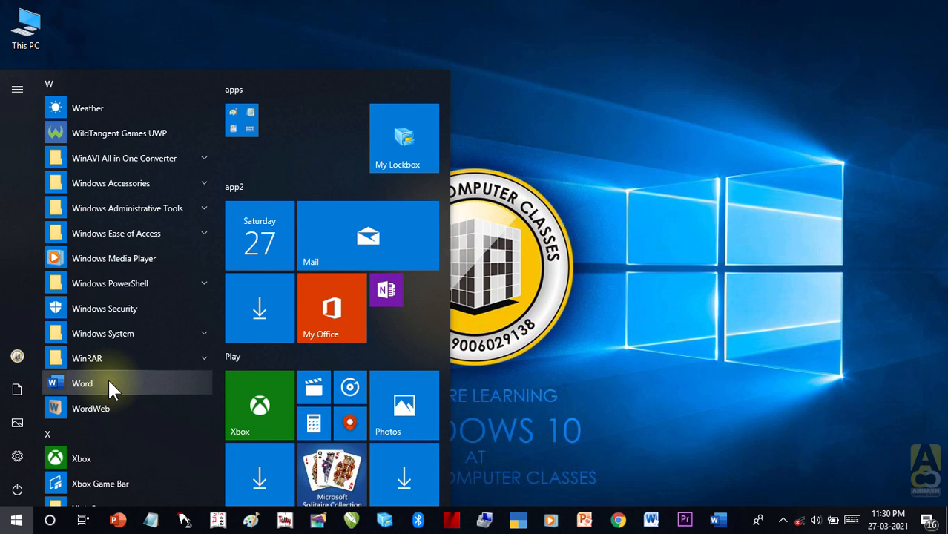
left_click(110, 429)
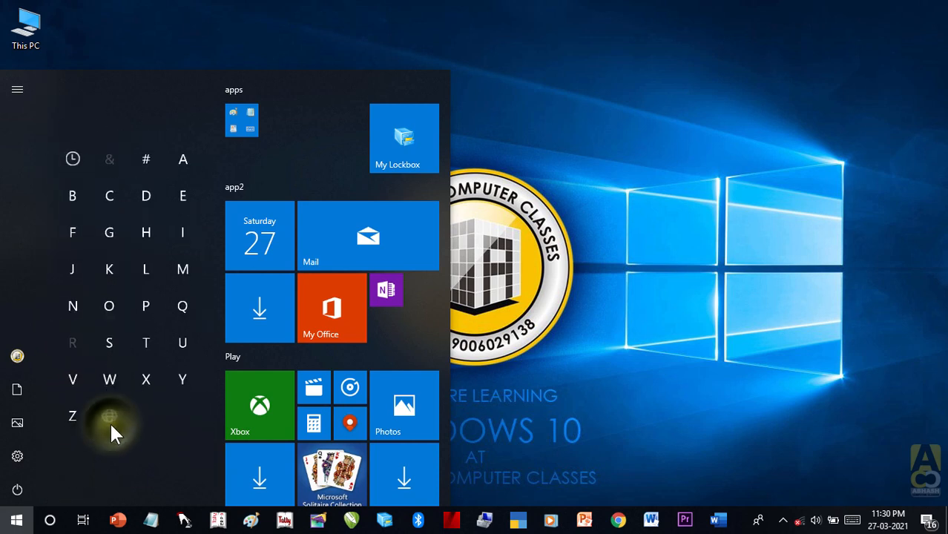
left_click(182, 269)
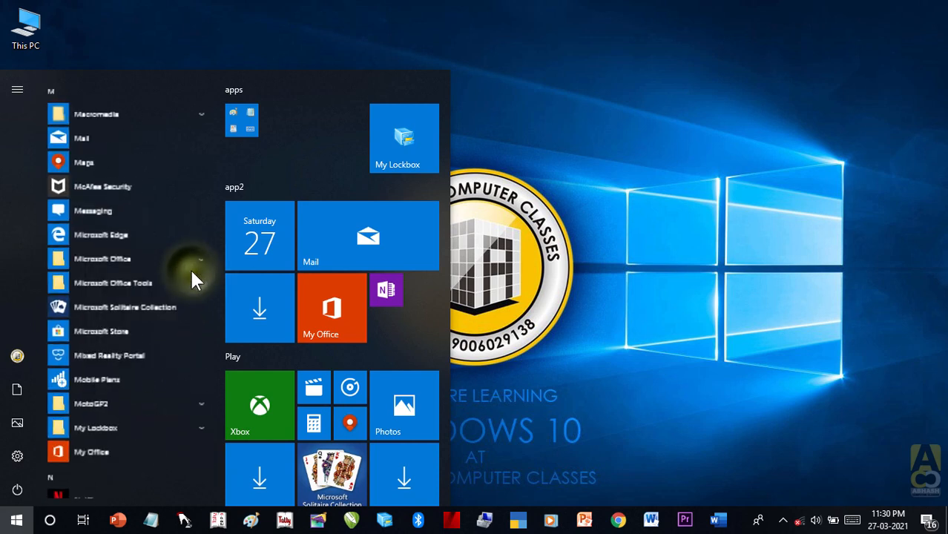
left_click(133, 256)
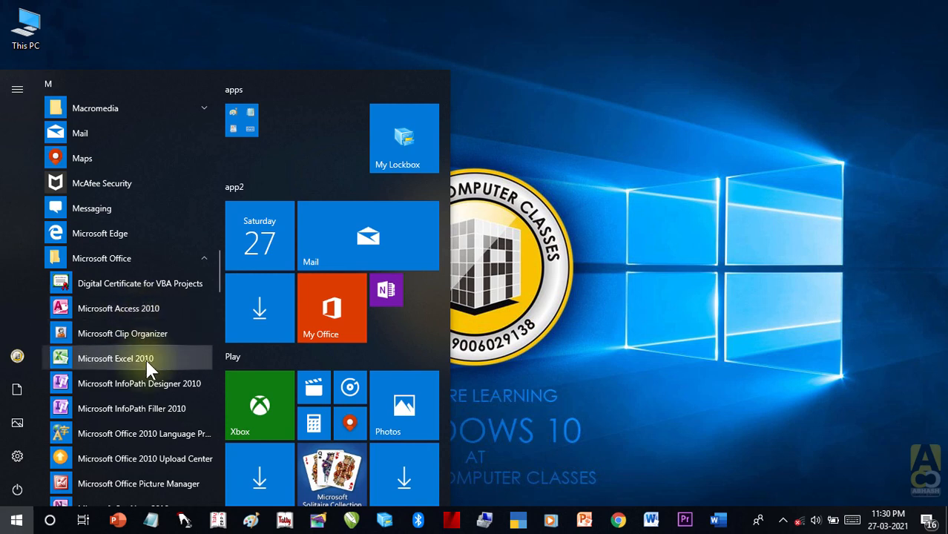
scroll(144, 358, "down", 3)
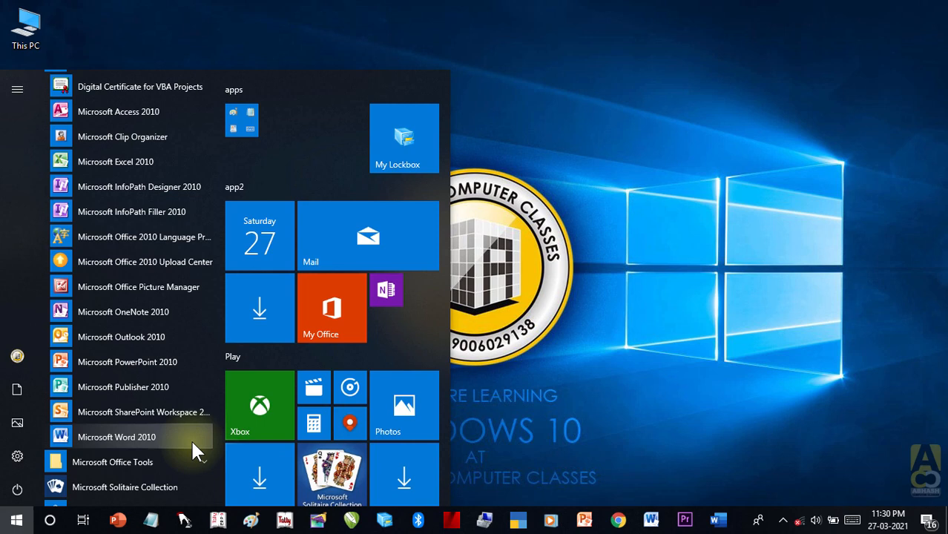
scroll(191, 438, "down", 5)
left_click(115, 401)
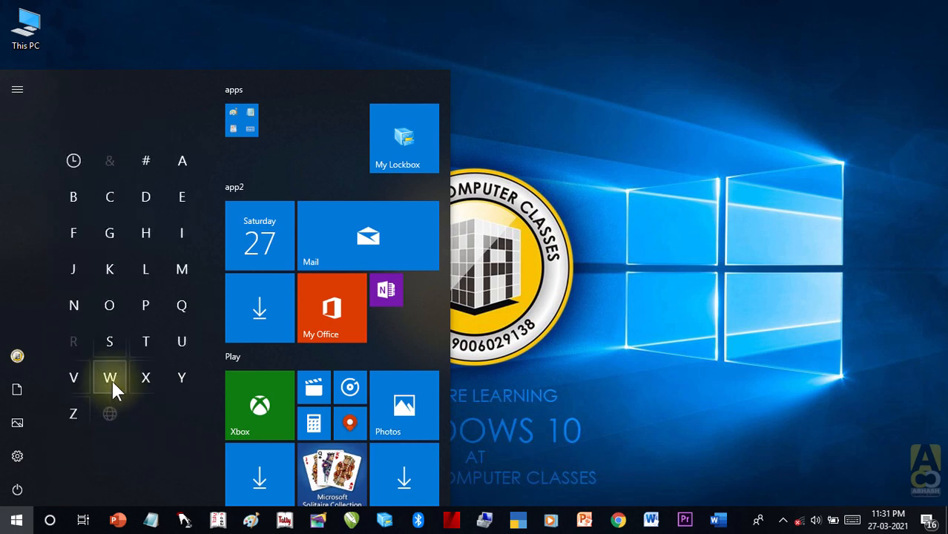
left_click(111, 378)
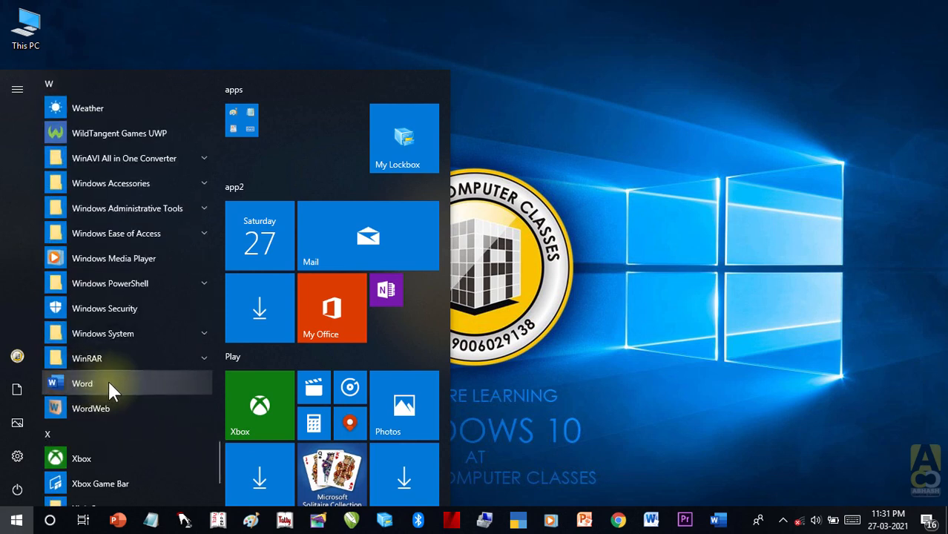
left_click(109, 384)
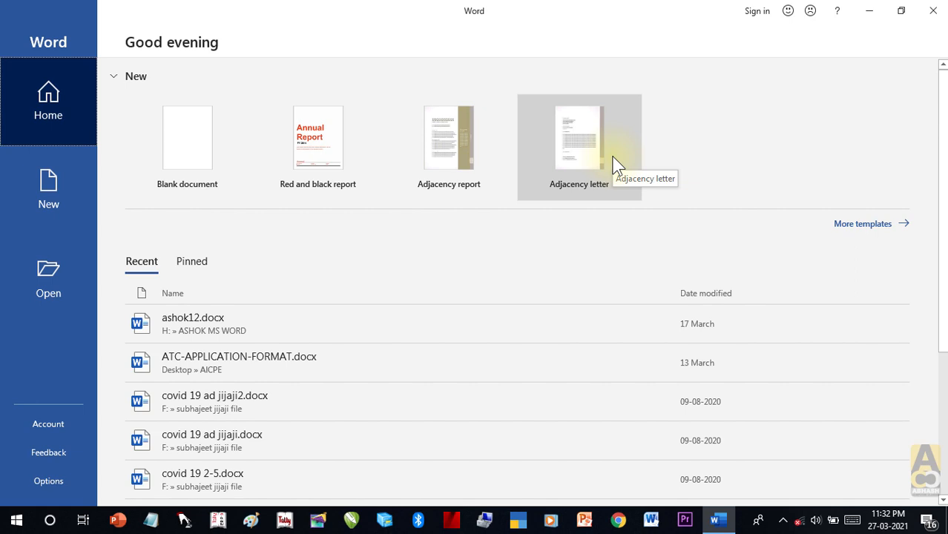
Step: Pin ashok12.docx in the recent files list on Word's start page
scroll(191, 288, "down", 1)
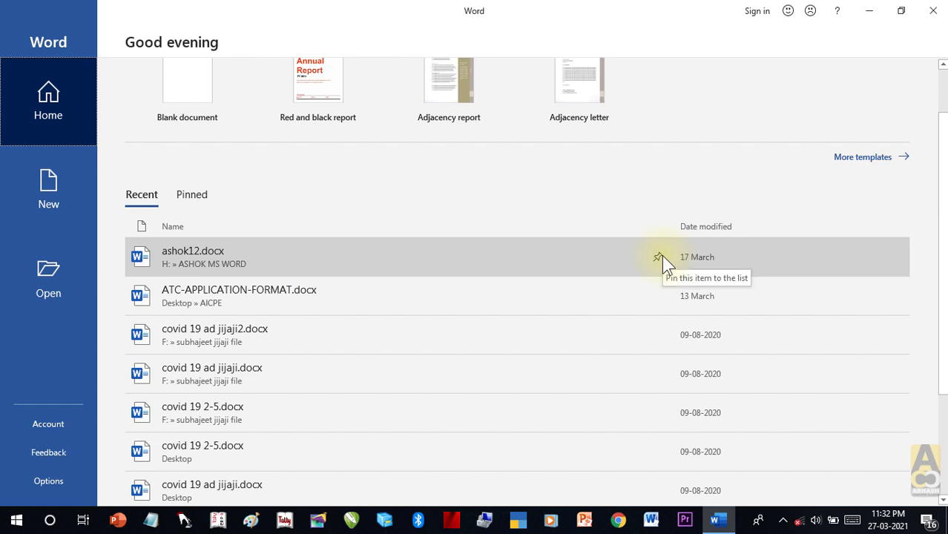
left_click(191, 195)
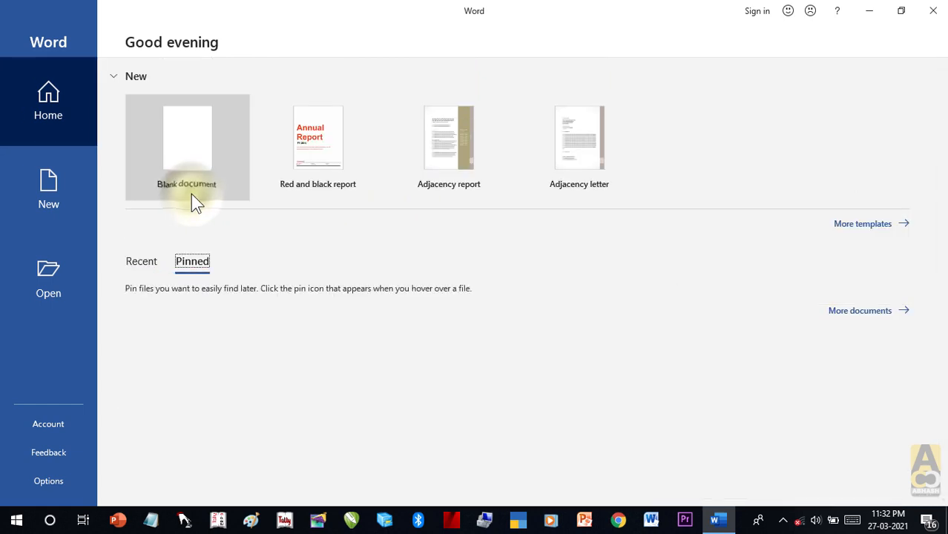
left_click(143, 261)
left_click(656, 324)
scroll(654, 324, "down", 3)
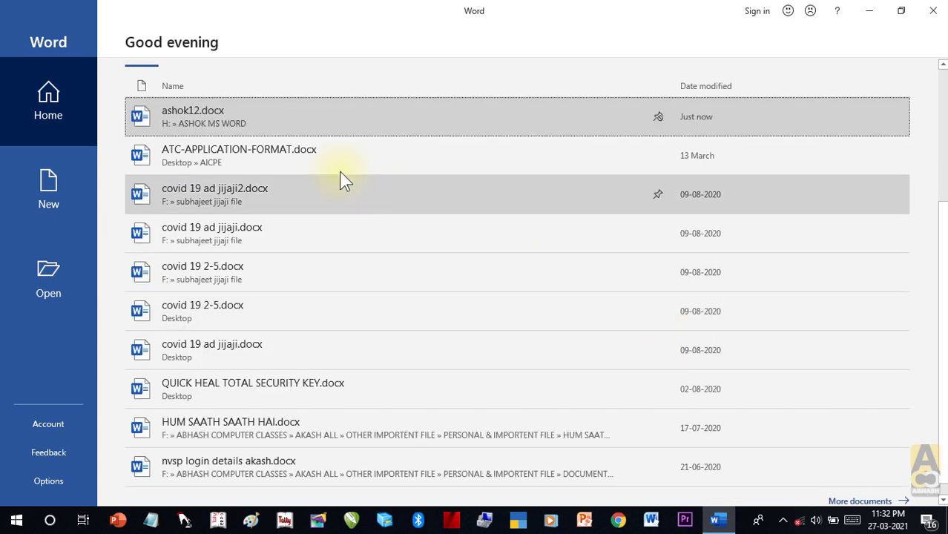
scroll(366, 186, "up", 3)
Step: Check that ashok12.docx shows under Pinned, then go to the New templates page
left_click(193, 187)
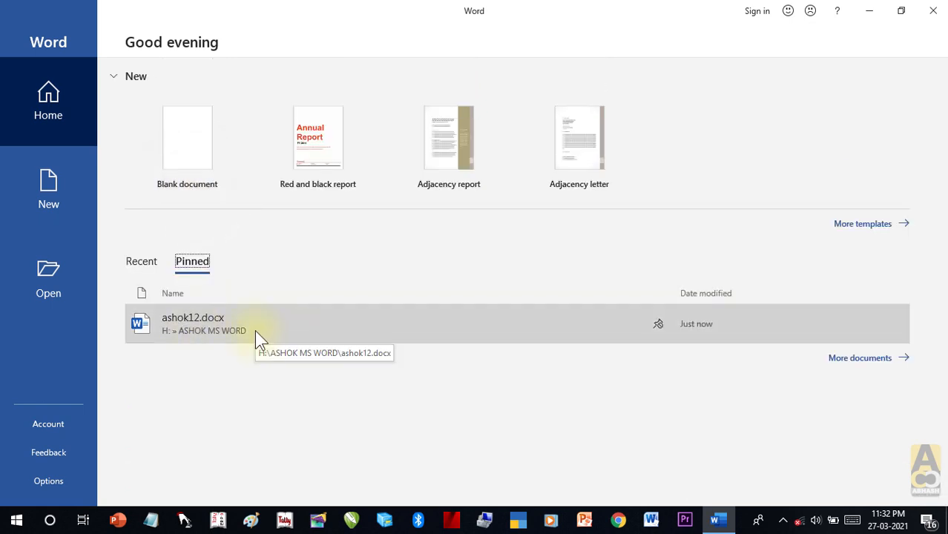
left_click(142, 265)
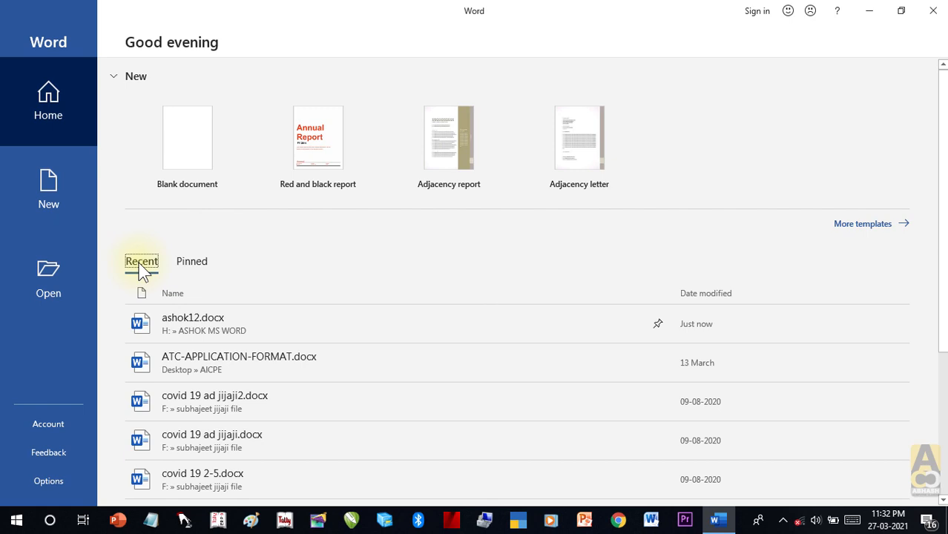
left_click(195, 261)
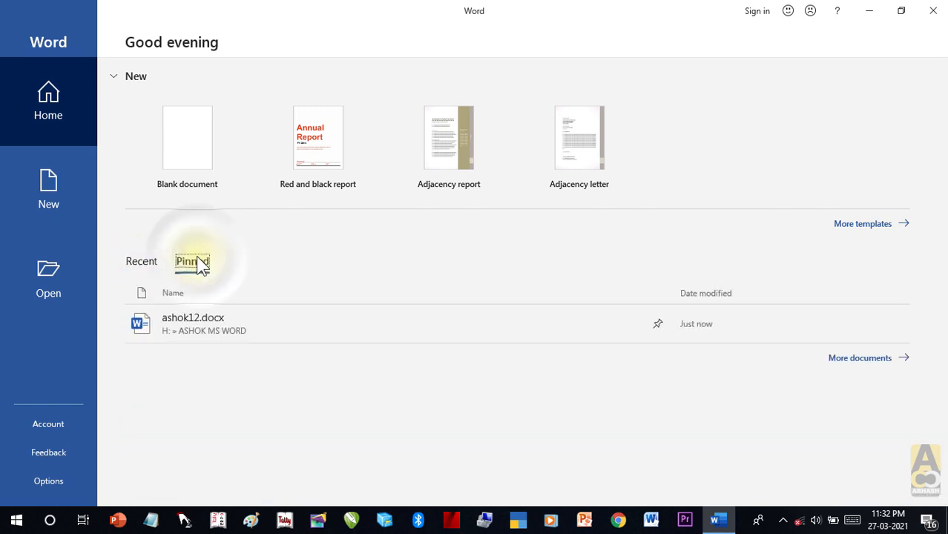
left_click(67, 112)
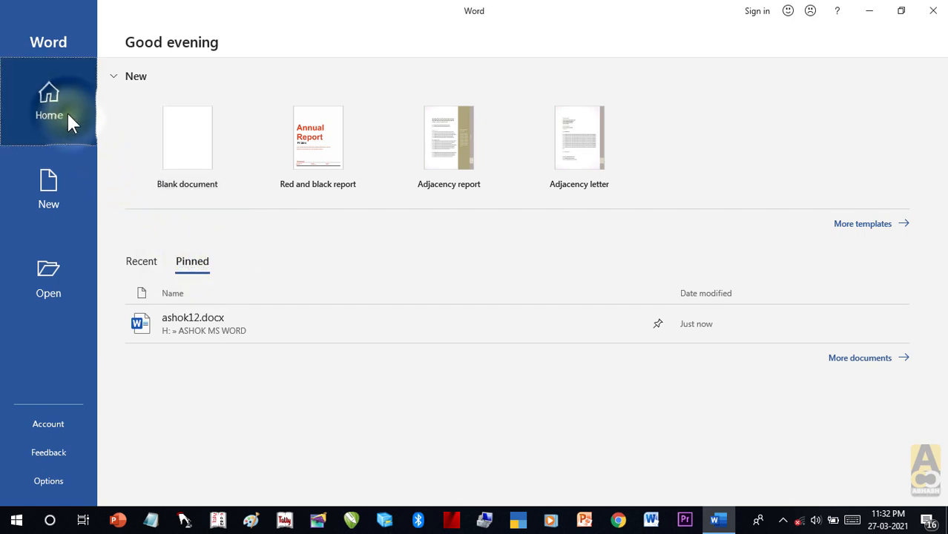
left_click(48, 189)
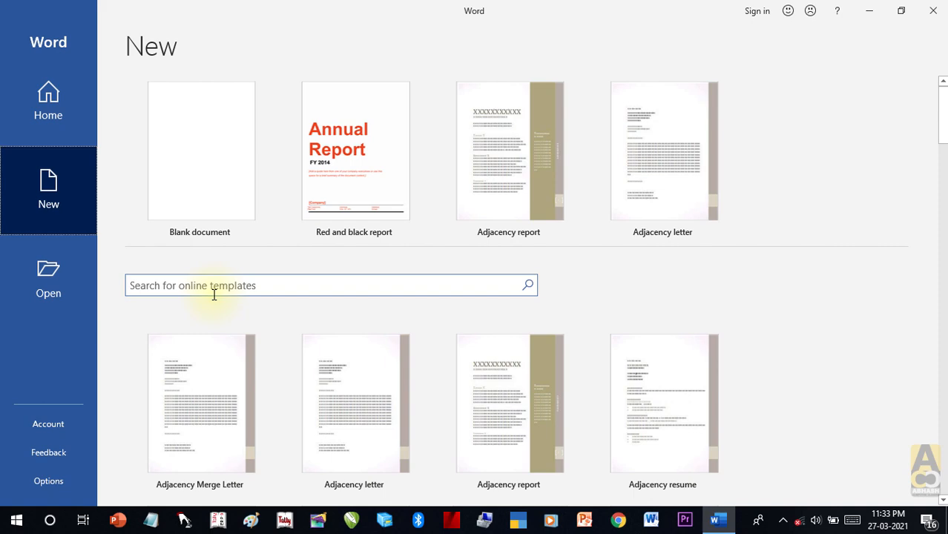
Step: Browse the New templates gallery, then switch to the Open page's recent documents
left_click_drag(945, 123, 943, 294)
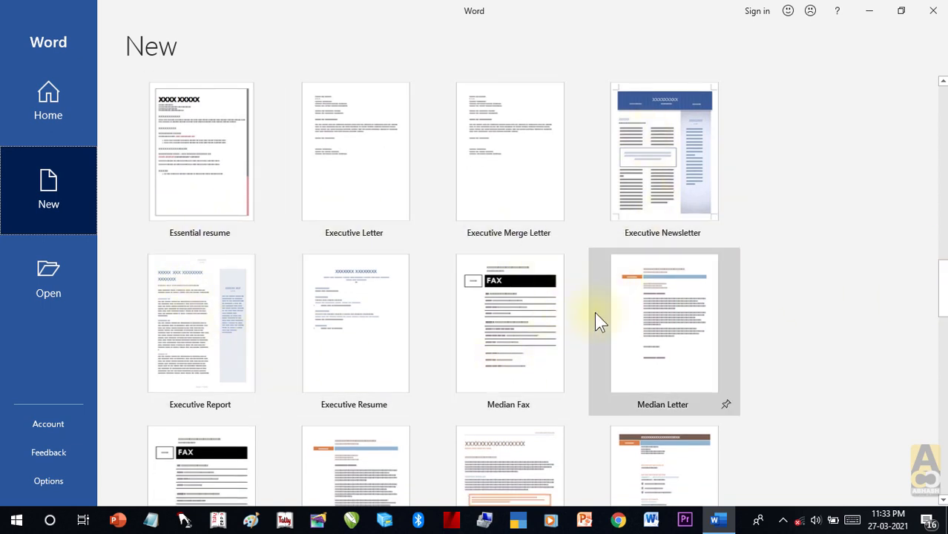
scroll(386, 293, "down", 1)
scroll(386, 293, "down", 2)
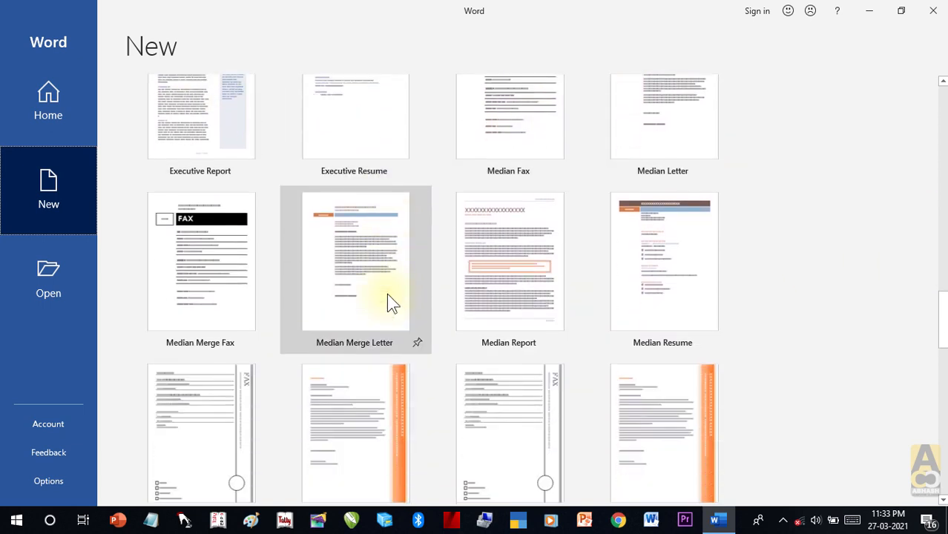
scroll(386, 293, "down", 4)
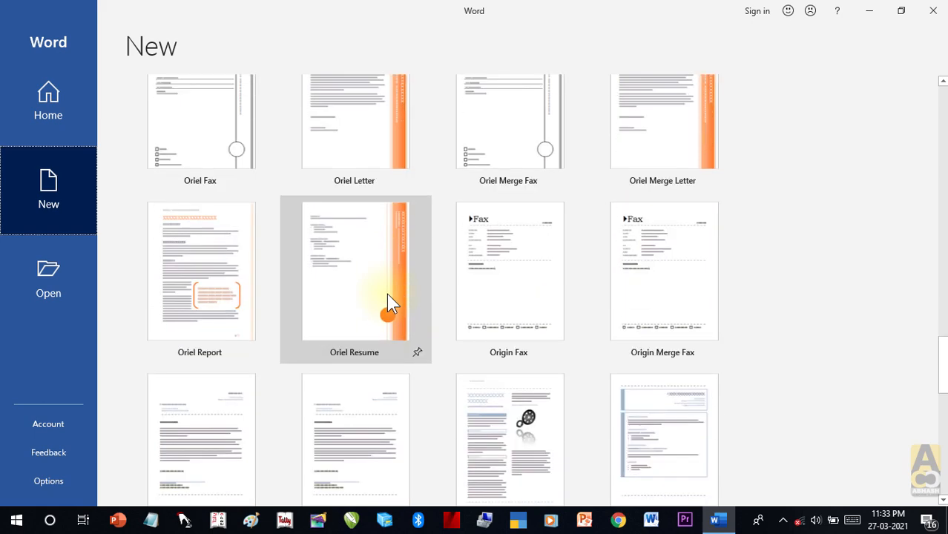
scroll(455, 322, "down", 8)
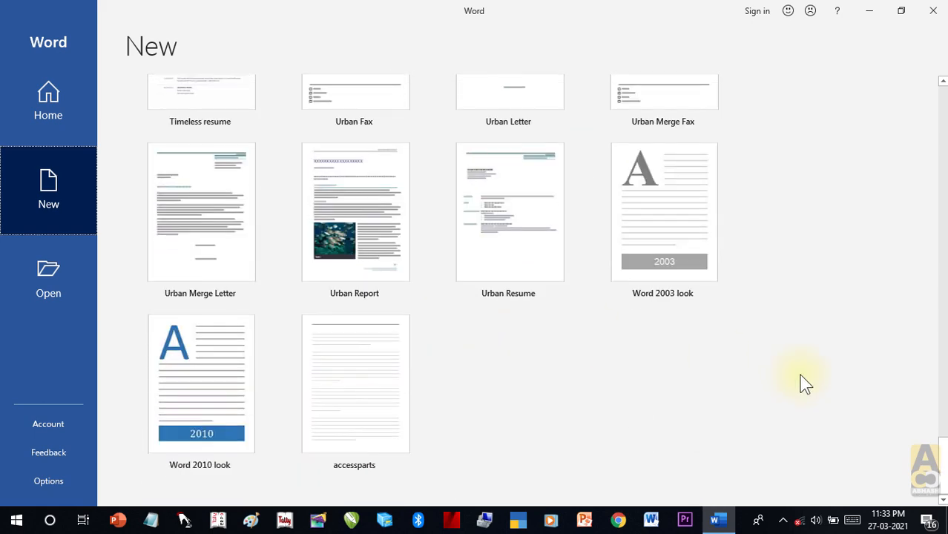
left_click_drag(941, 475, 941, 116)
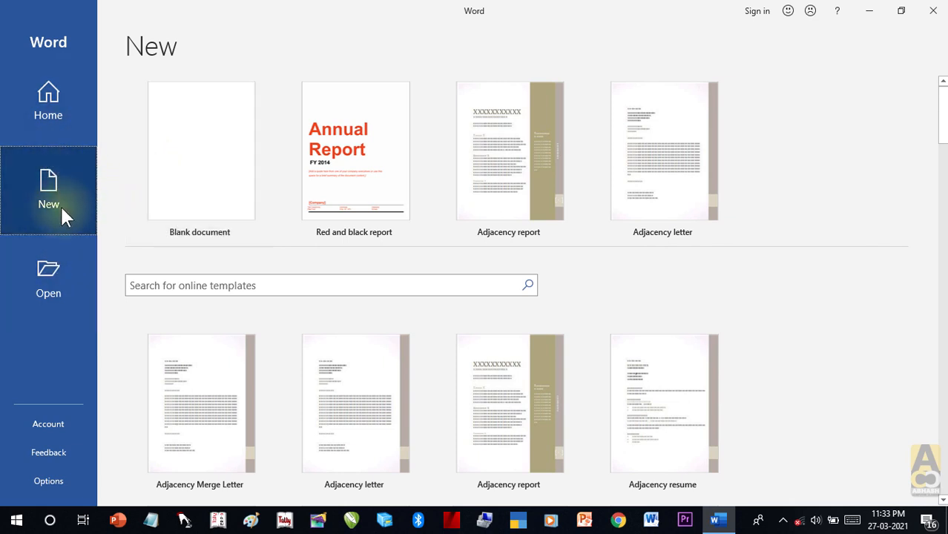
left_click(59, 275)
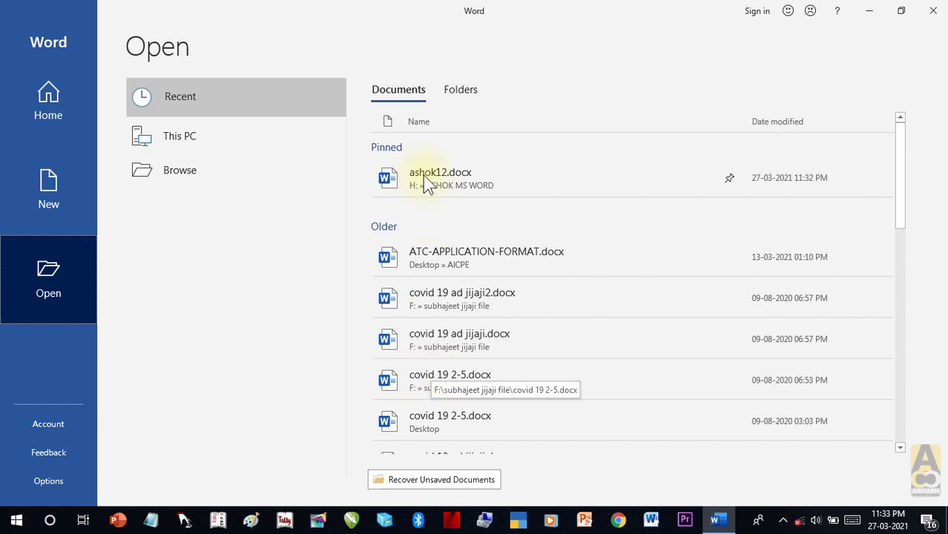
Step: On the Open page, view recent folders, then browse This PC's folders and drives
left_click(459, 90)
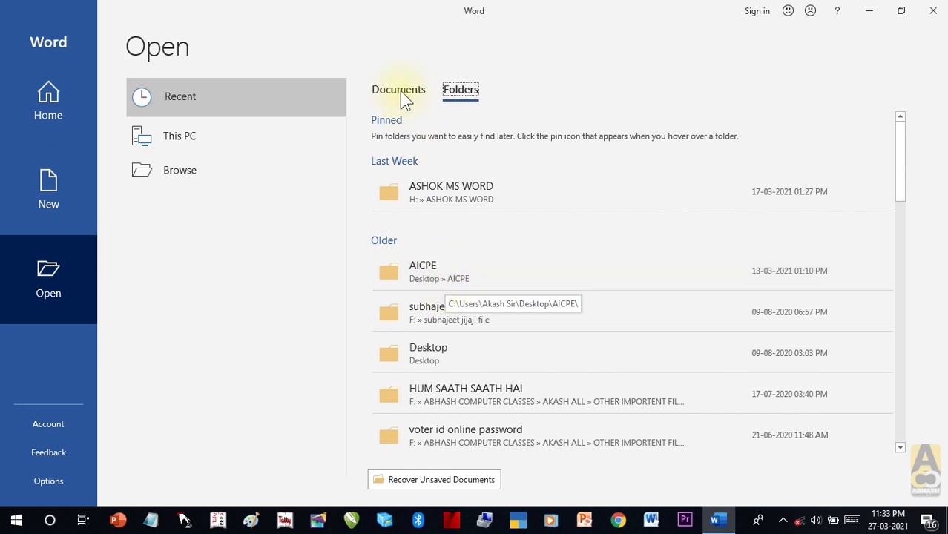
left_click(264, 138)
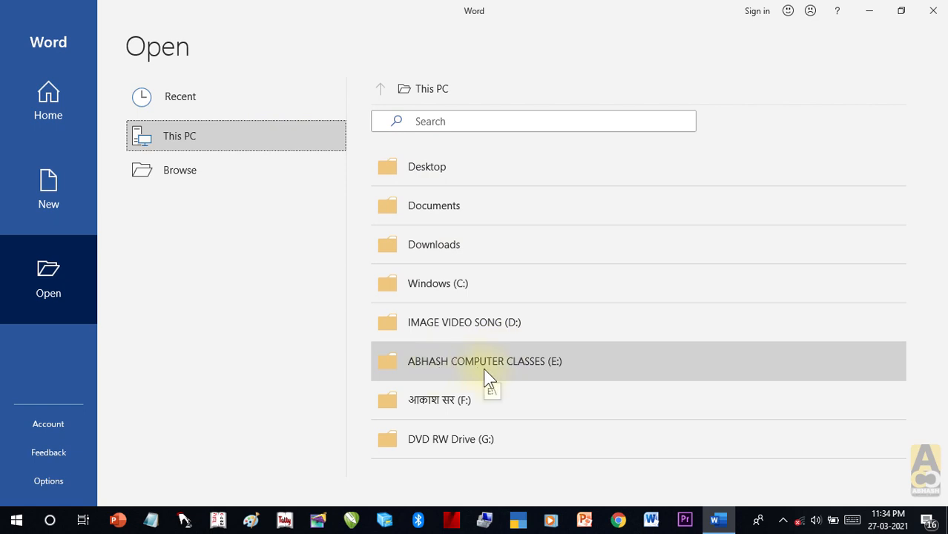
left_click(381, 89)
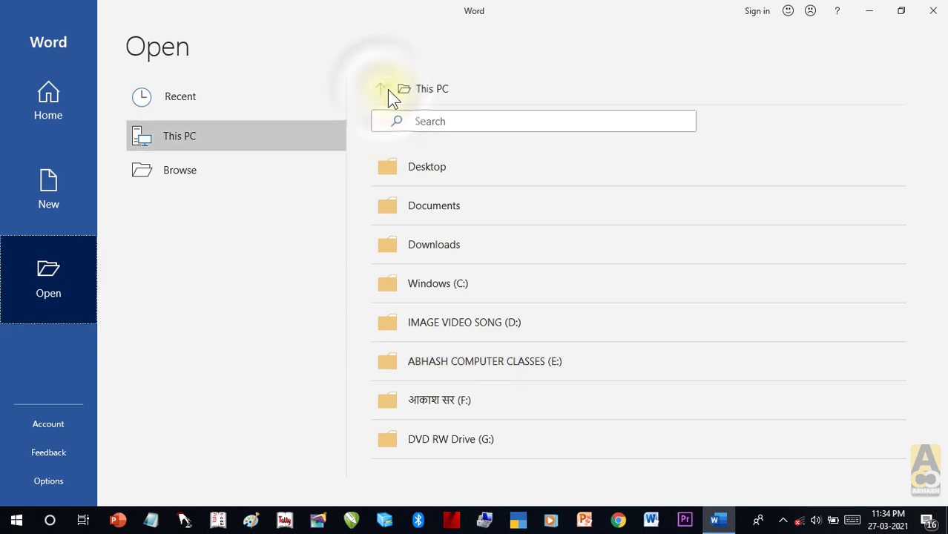
Step: Open the file browsing window at Documents and reposition it on screen
left_click(417, 89)
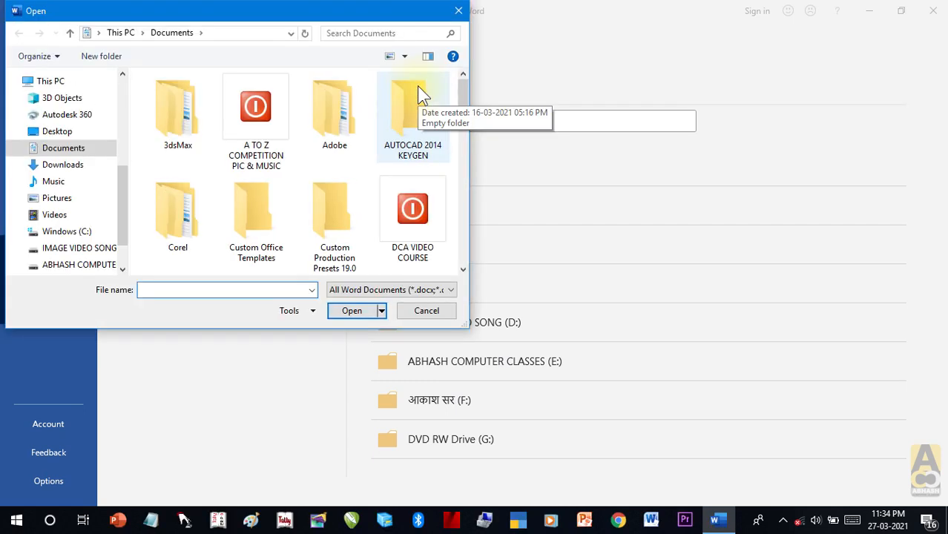
left_click(459, 12)
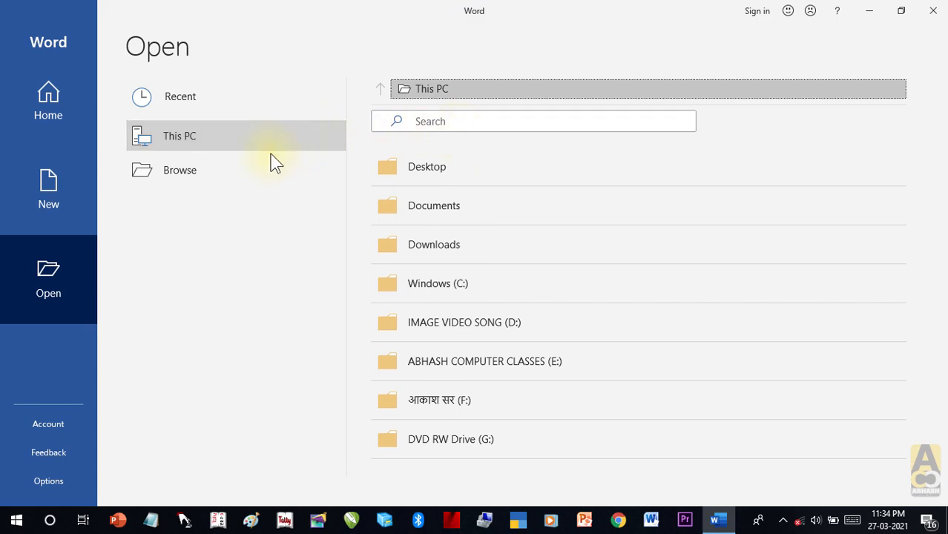
left_click(225, 185)
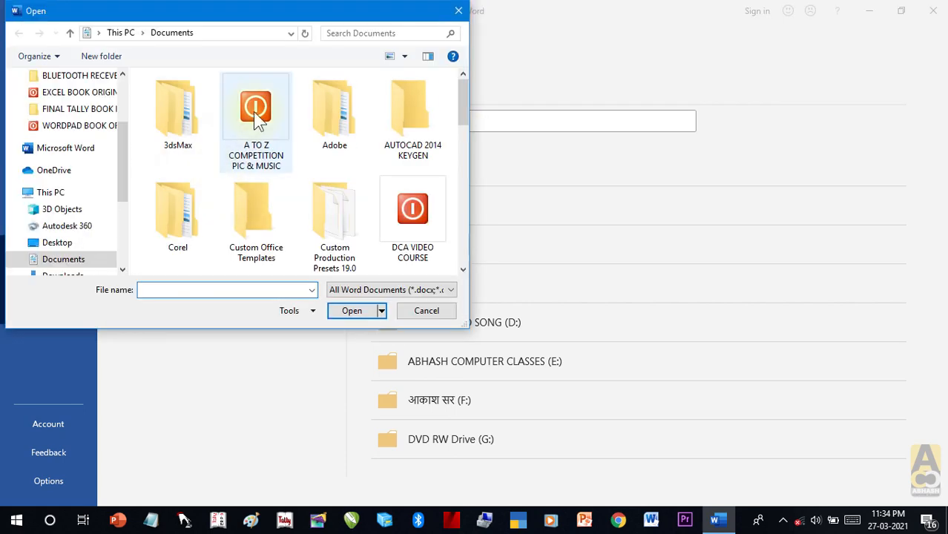
left_click_drag(301, 10, 647, 57)
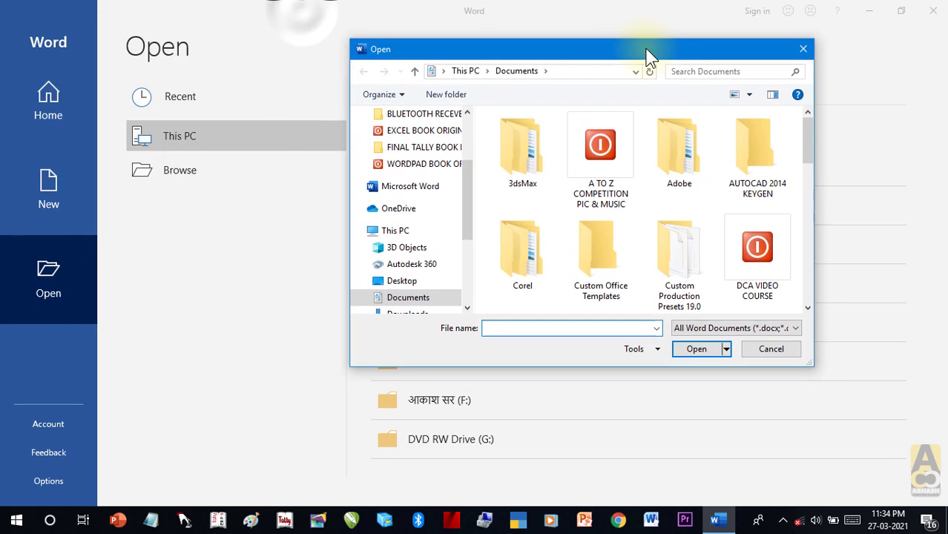
Step: Browse This PC into the ABHASH COMPUTER CLASSES (E:) drive, cancel, and return to New
left_click(393, 235)
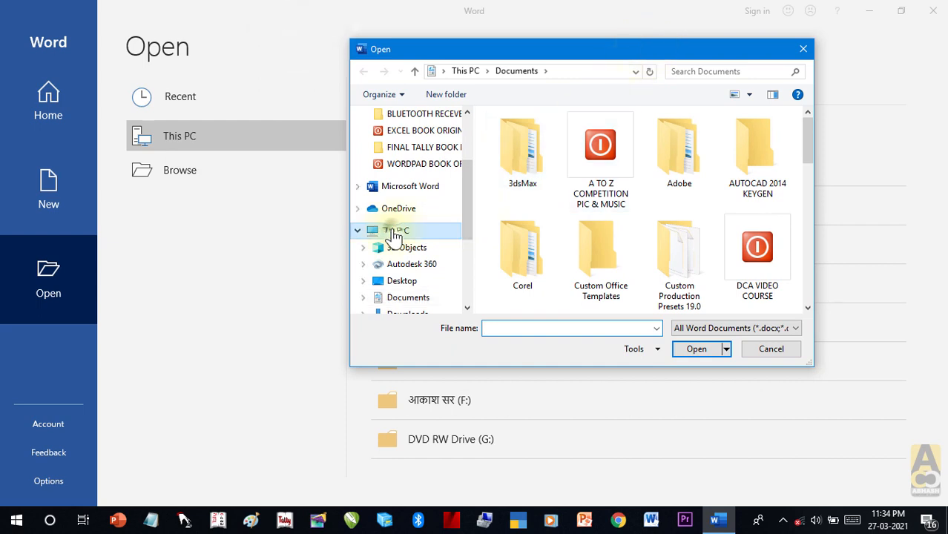
left_click(491, 120)
left_click_drag(808, 152, 810, 207)
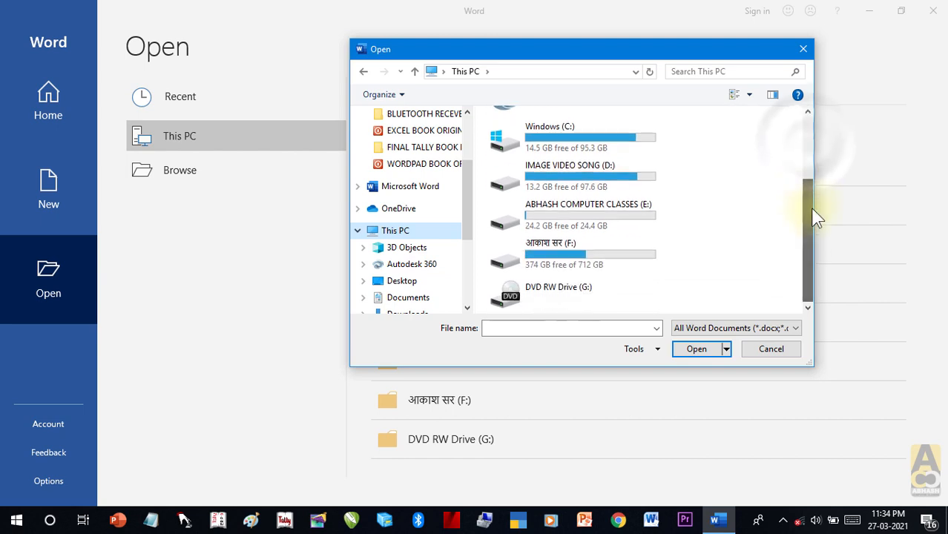
left_click(565, 204)
left_click(696, 349)
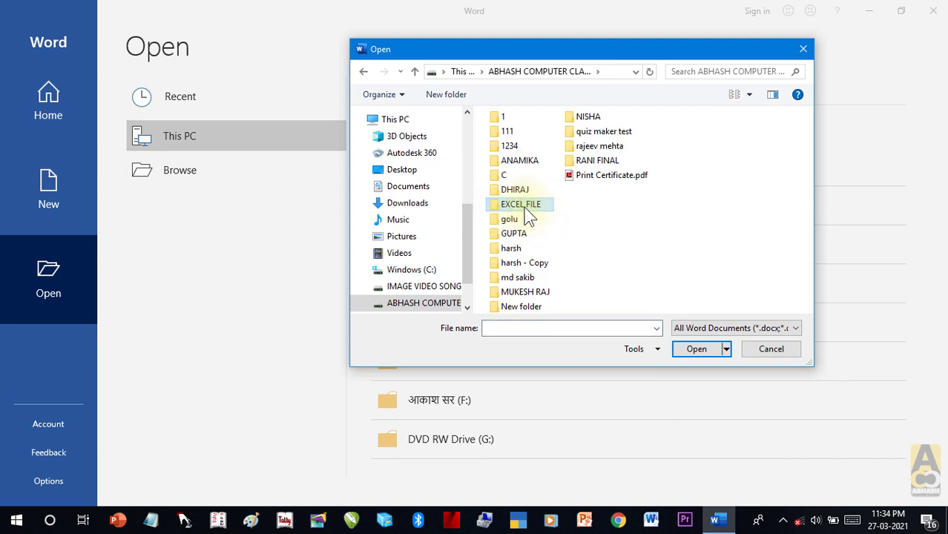
left_click(756, 355)
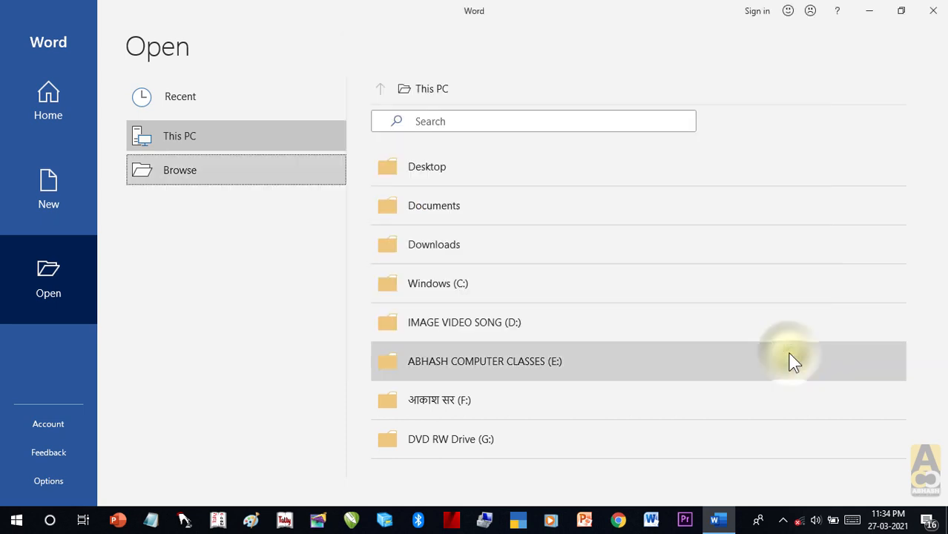
left_click(54, 155)
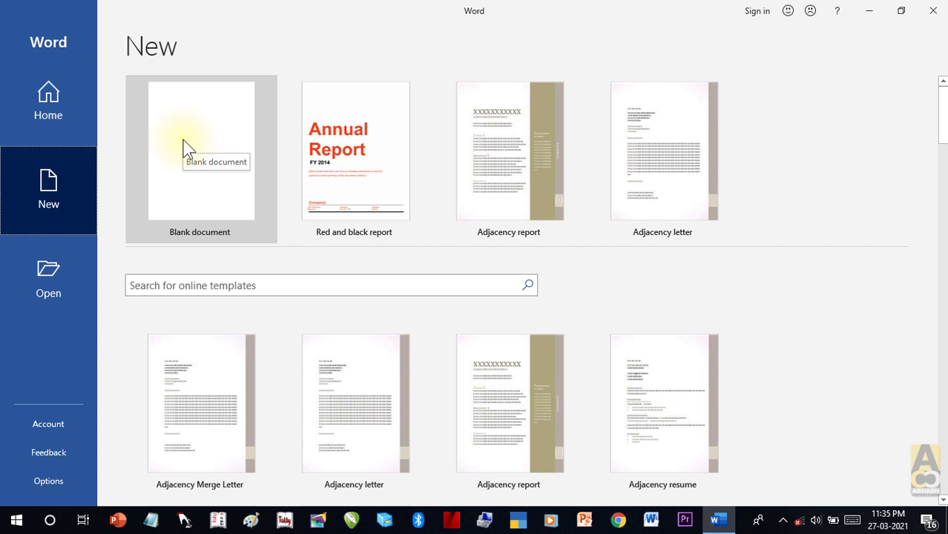
Step: Create a new blank document, Document1, from the New page
left_click(186, 148)
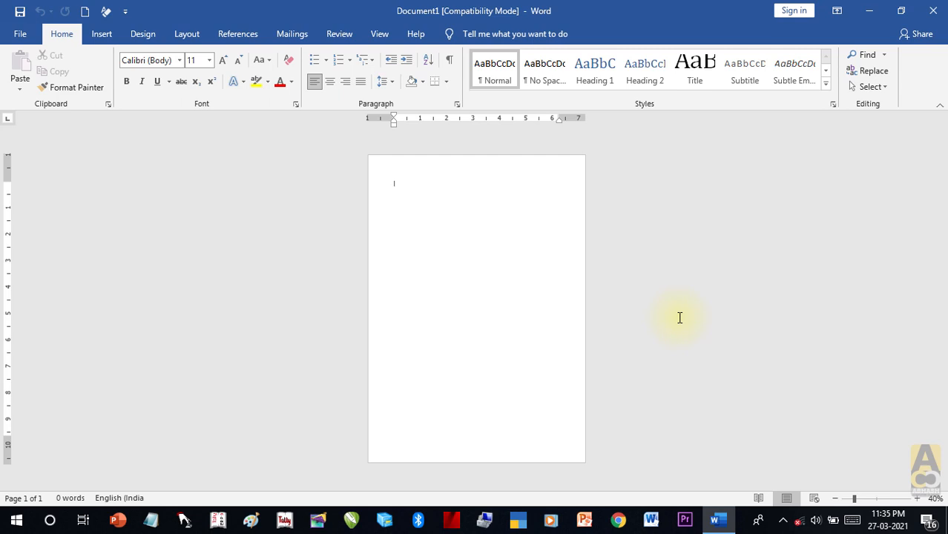
key("ctrl+Return")
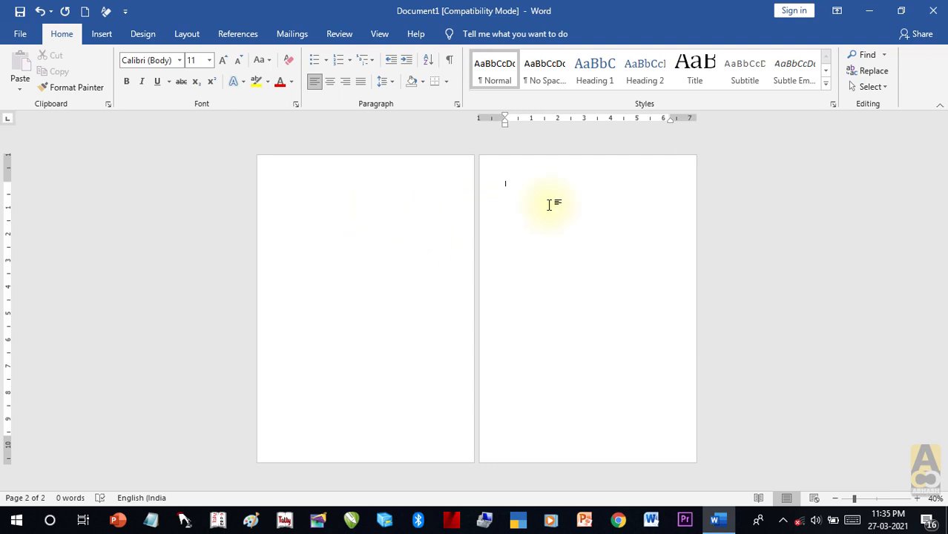
key("BackSpace")
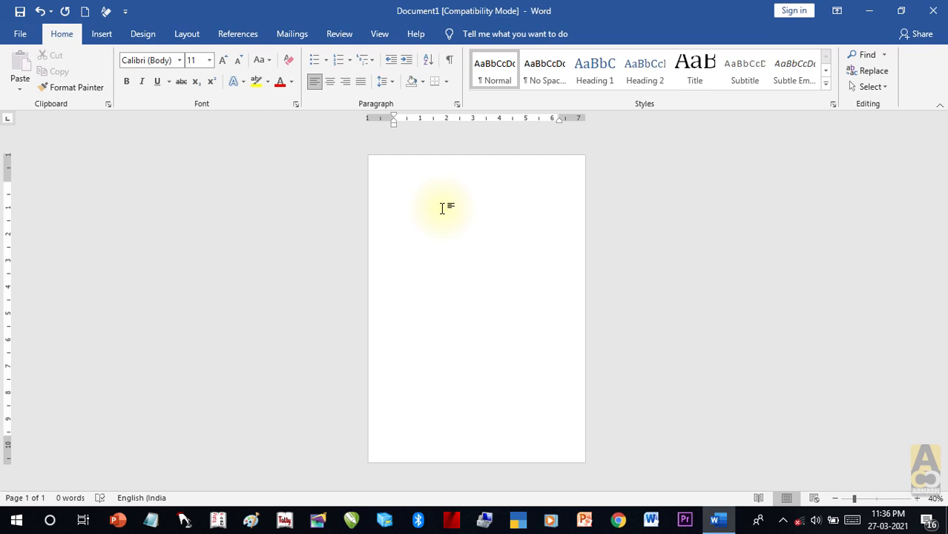
scroll(442, 209, "up", 6)
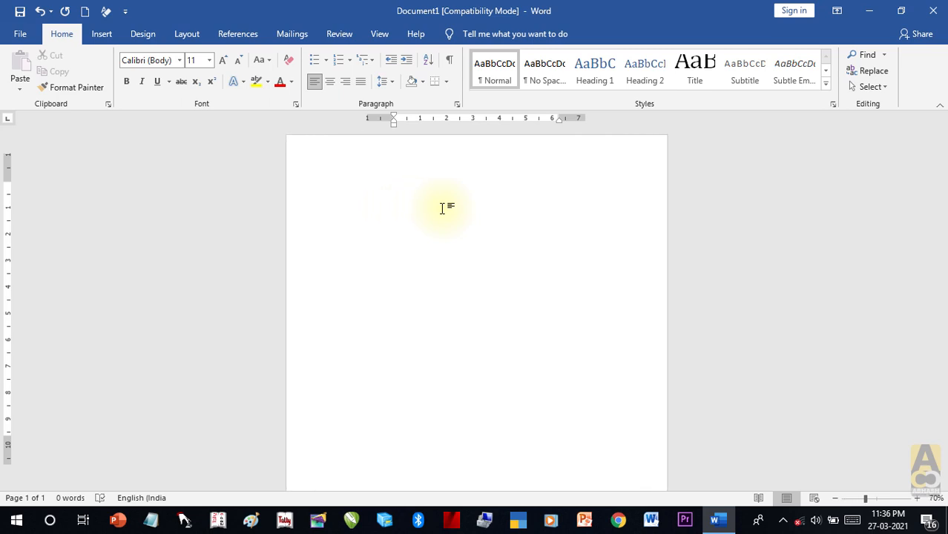
scroll(442, 209, "up", 3)
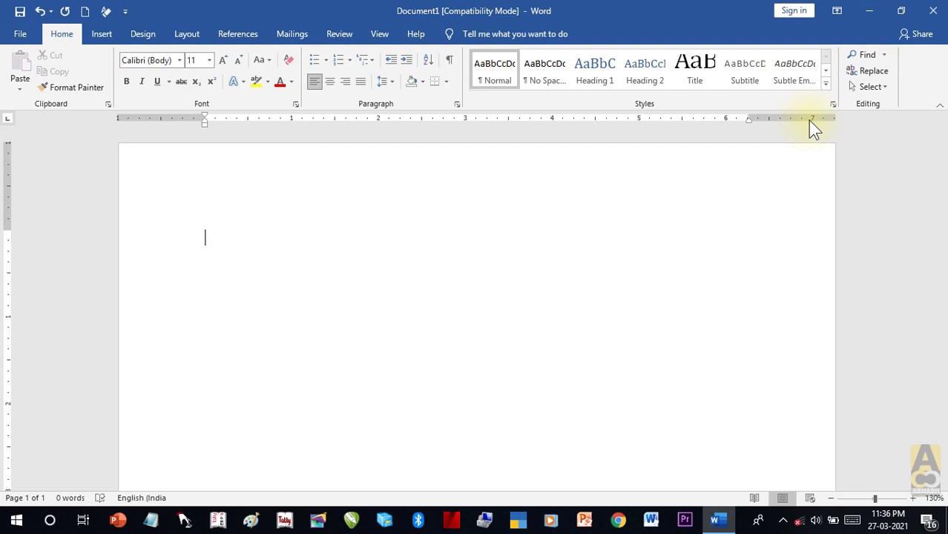
left_click(176, 39)
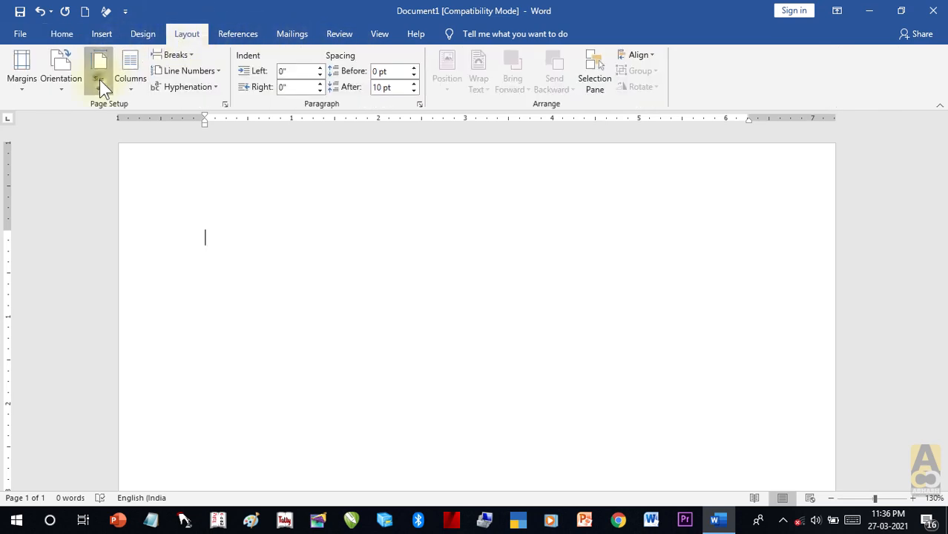
Step: Set Document1's paper size to A4 and go back to the Home tab
left_click(99, 79)
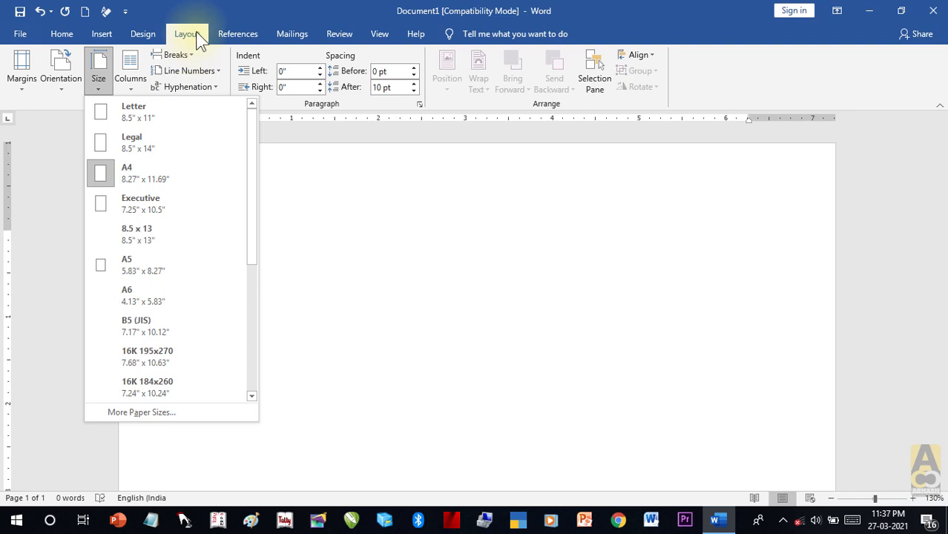
left_click(159, 178)
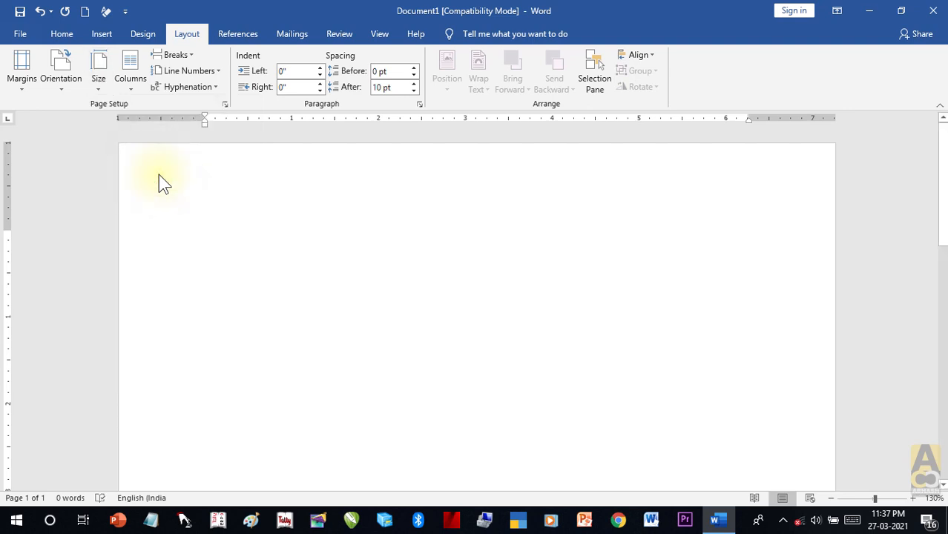
scroll(157, 178, "down", 5)
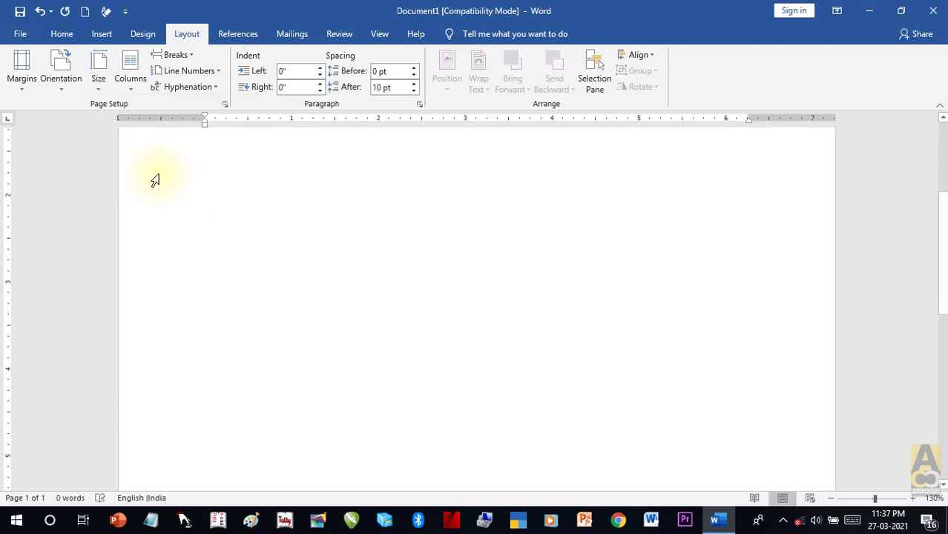
scroll(155, 180, "up", 6)
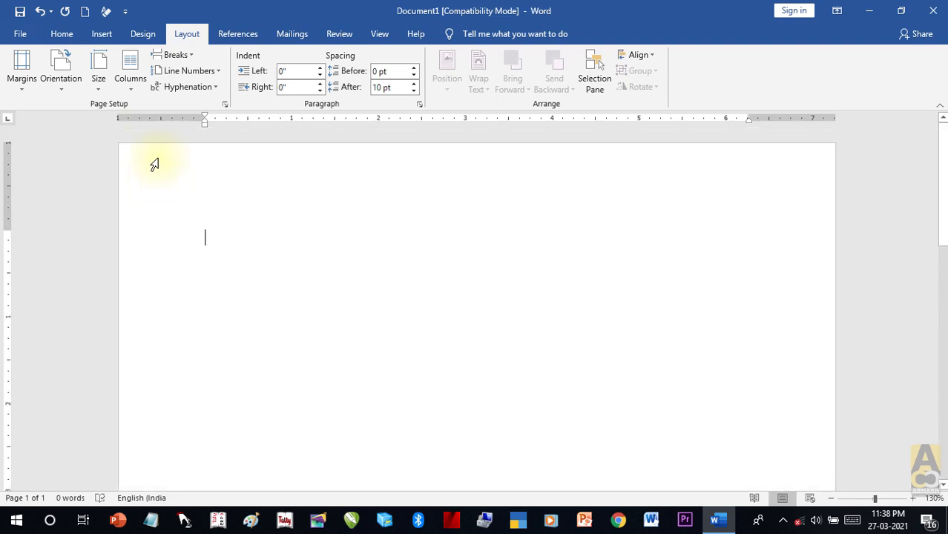
left_click(63, 35)
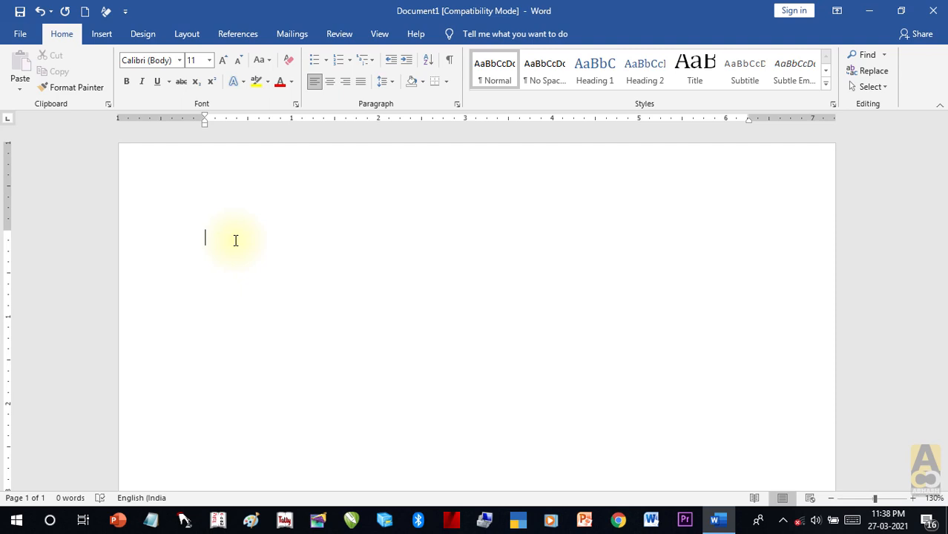
scroll(235, 241, "up", 2)
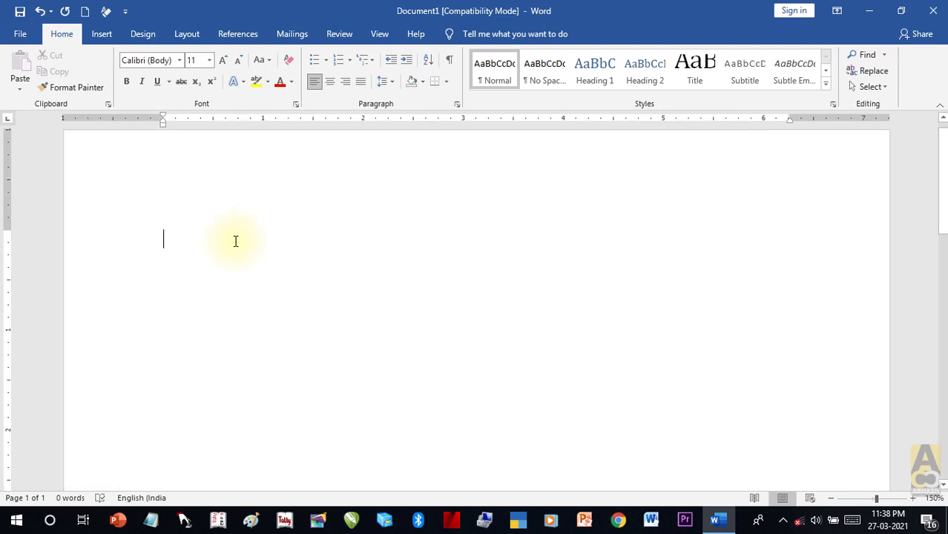
left_click(831, 498)
left_click(830, 499)
left_click(830, 498)
left_click(830, 498)
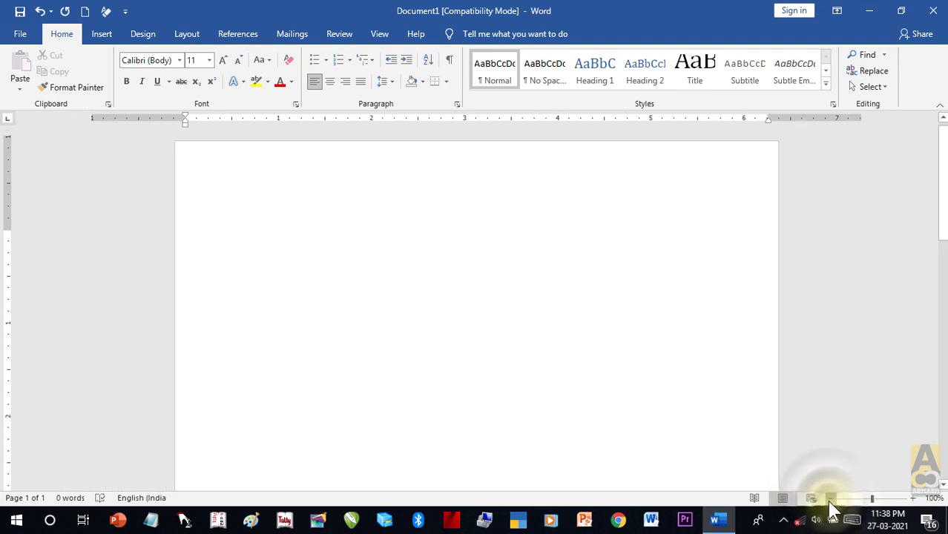
left_click(830, 498)
left_click(912, 498)
left_click(912, 498)
left_click(912, 498)
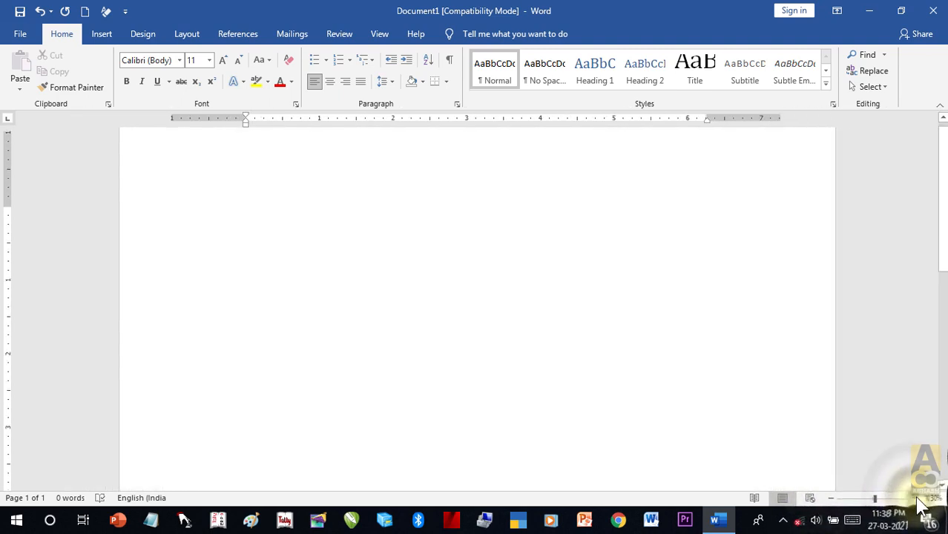
left_click(912, 498)
left_click(912, 498)
mouse_move(877, 498)
left_mouse_down()
mouse_move(894, 498)
mouse_move(864, 503)
mouse_move(877, 502)
left_mouse_up()
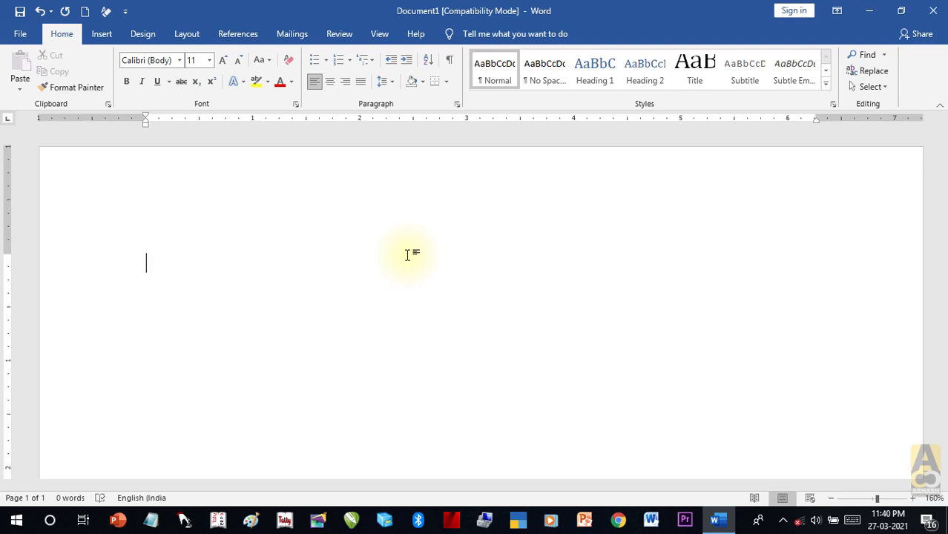
Step: Type the words apple, doctor, ram and asdasdhaj, each on its own line
type("apple")
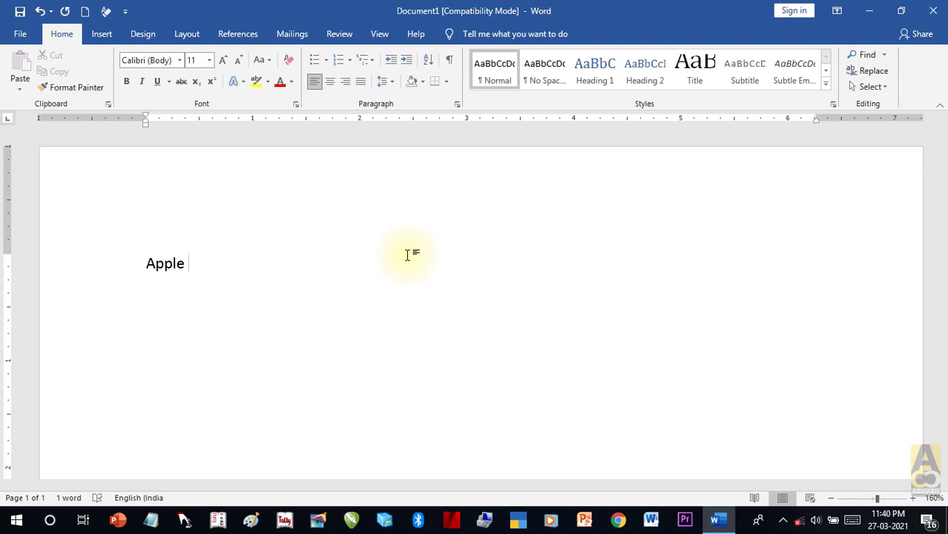
key("Return")
type("doctor")
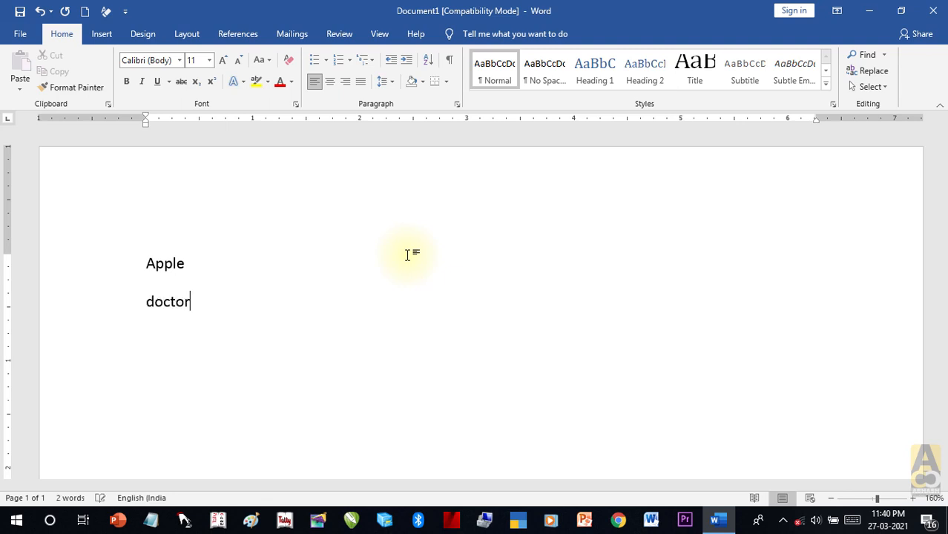
key("Return")
type("ram")
key("Return")
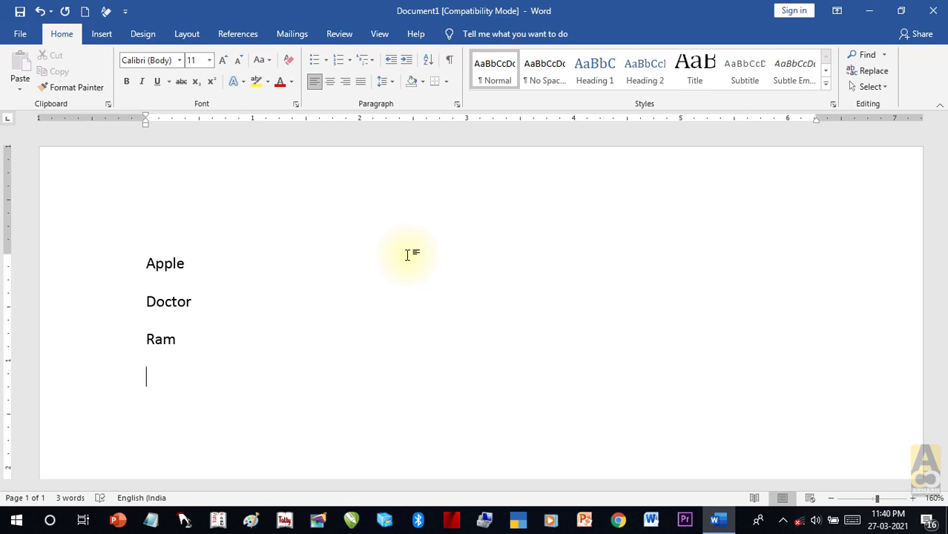
type("asdasdhaj")
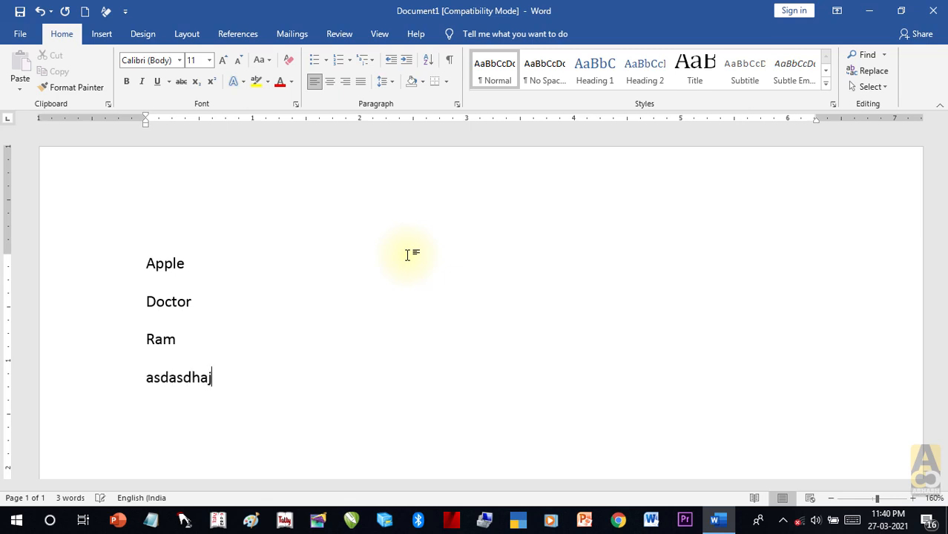
key("Return")
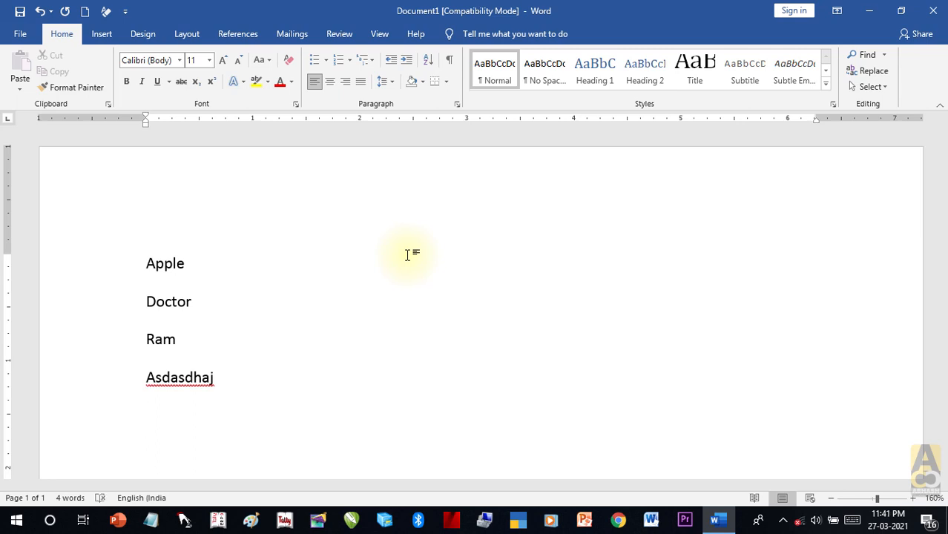
Step: Type 'Ram is a good boy. He has a bag. He has a pen.' then 'aple' below
type("ram ")
type("is a")
type(" go")
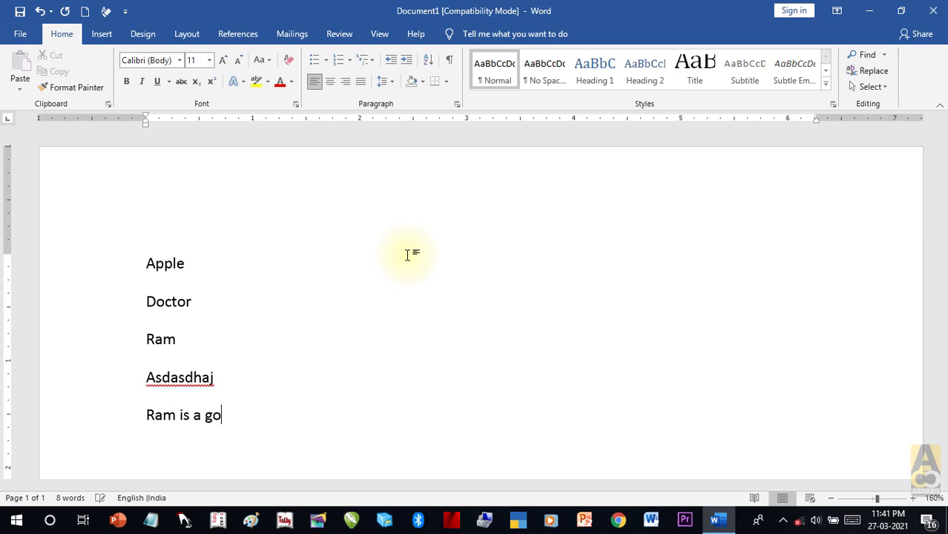
type("od boy.")
type("he ")
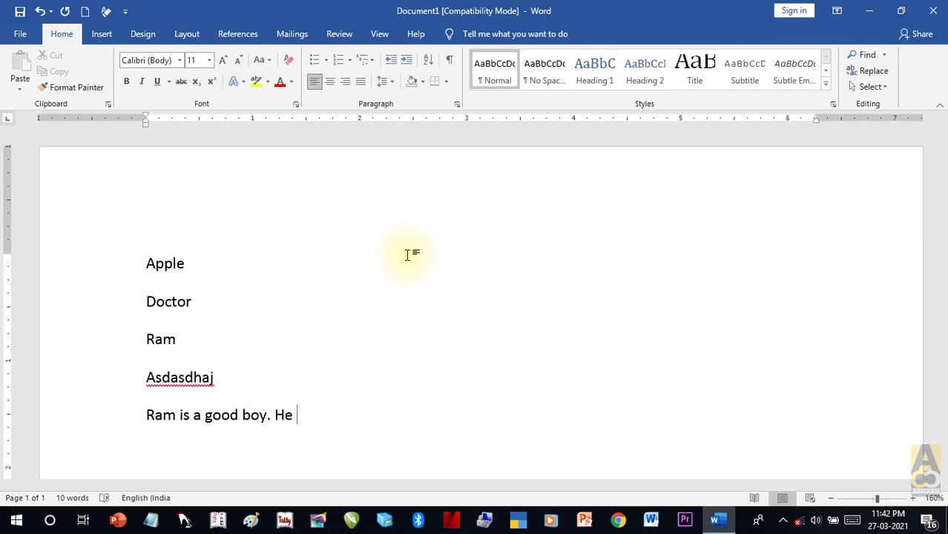
type("has a bag.")
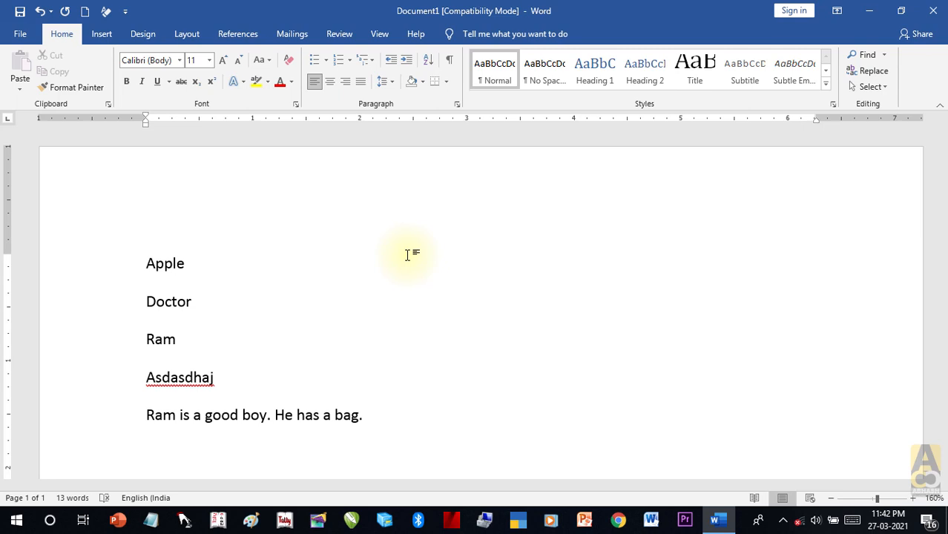
type(" He has  a")
key("BackSpace")
key("BackSpace")
key("BackSpace")
type("a pen.")
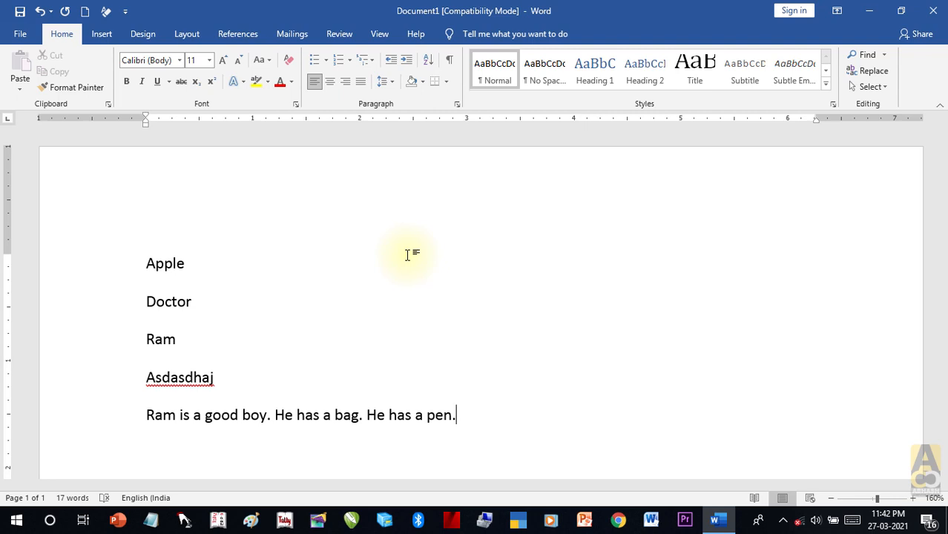
key("Return")
type("aple")
key("Return")
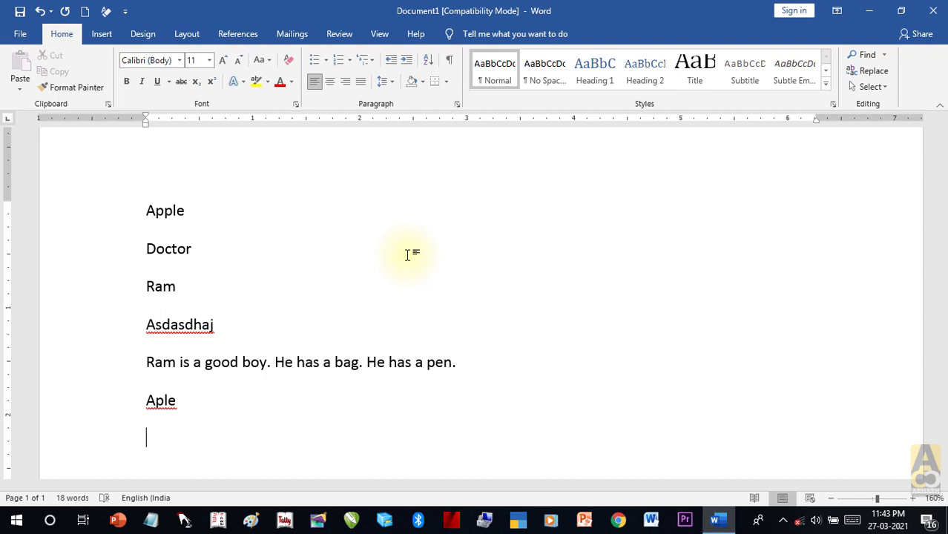
Step: Add the line Decter, then correct Aple to Apple and Decter to Doctor via spelling suggestions
type("cter")
key("Return")
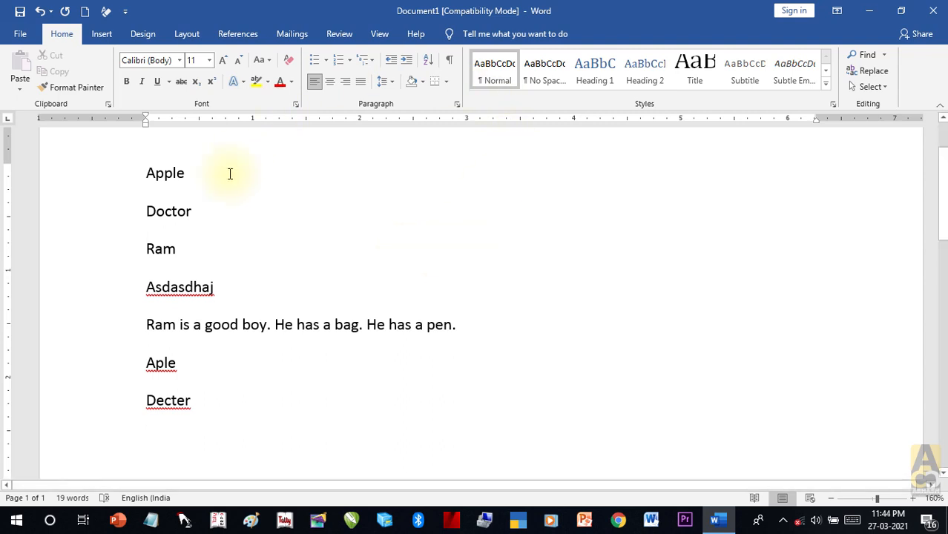
left_click(163, 363)
right_click(163, 364)
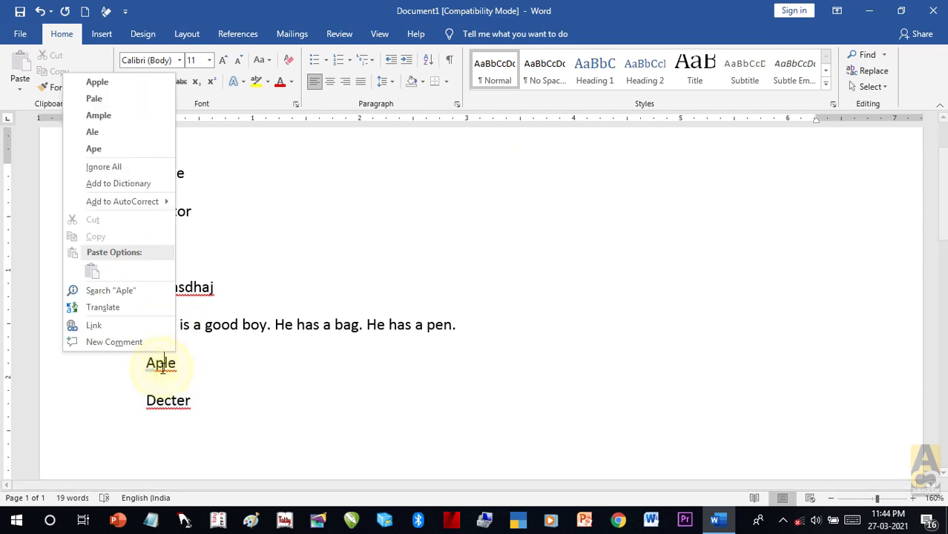
left_click(104, 82)
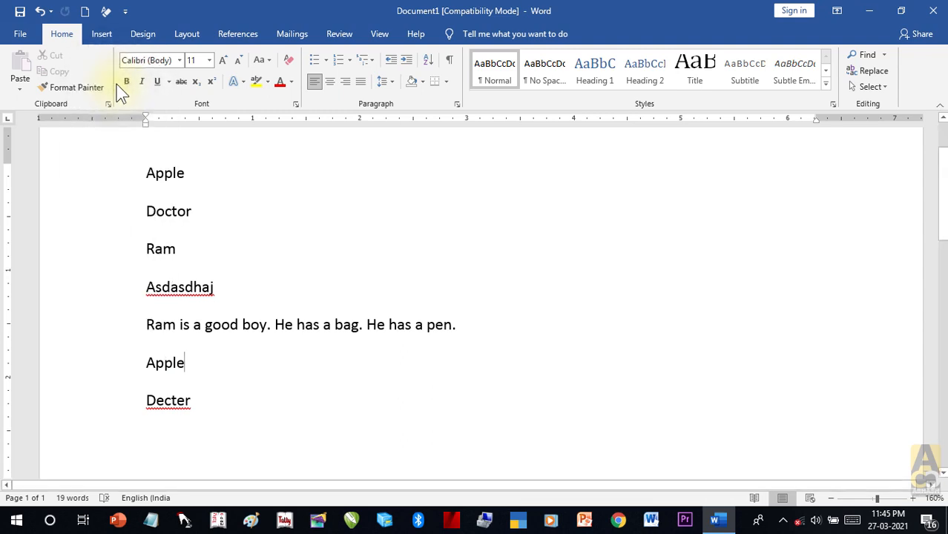
right_click(169, 400)
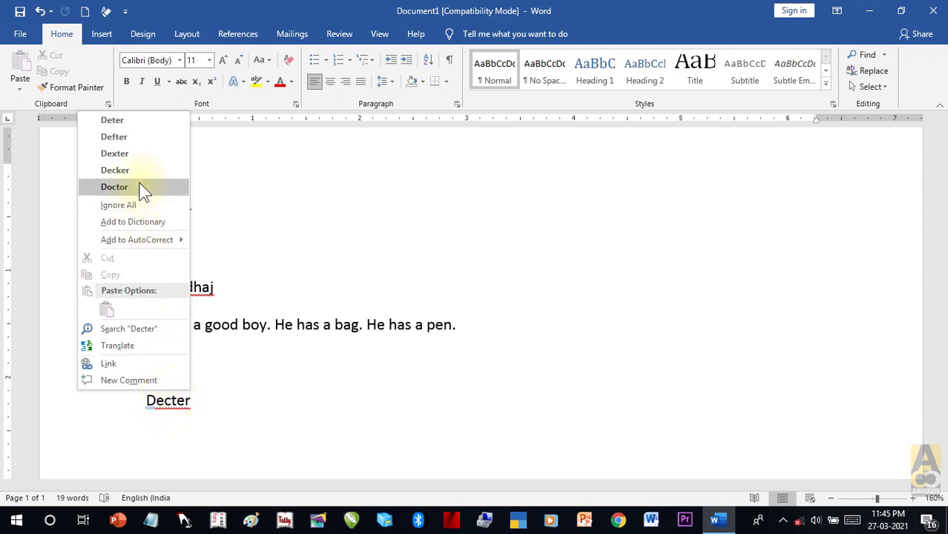
left_click(114, 187)
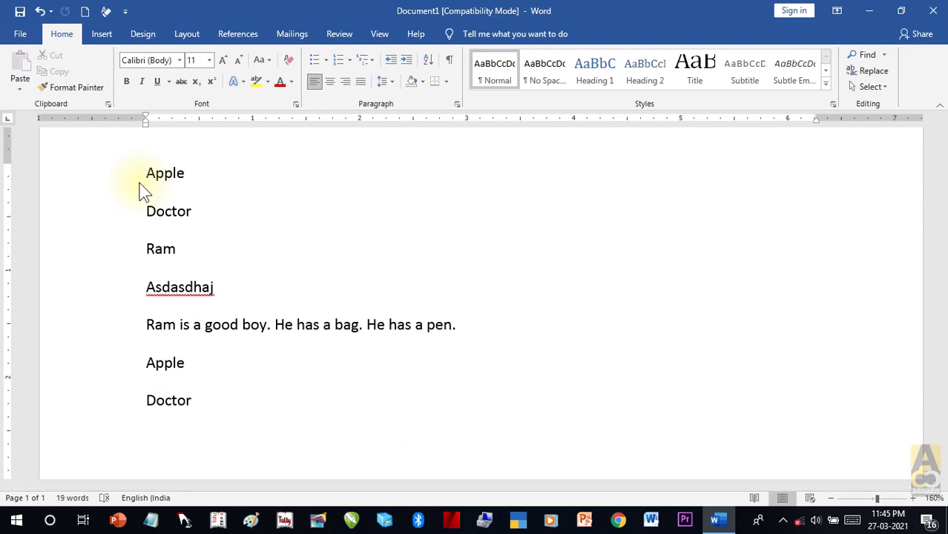
key("Return")
Step: Type 'camputer' on a new line and correct it to Computer using spelling suggestions
type("camputer")
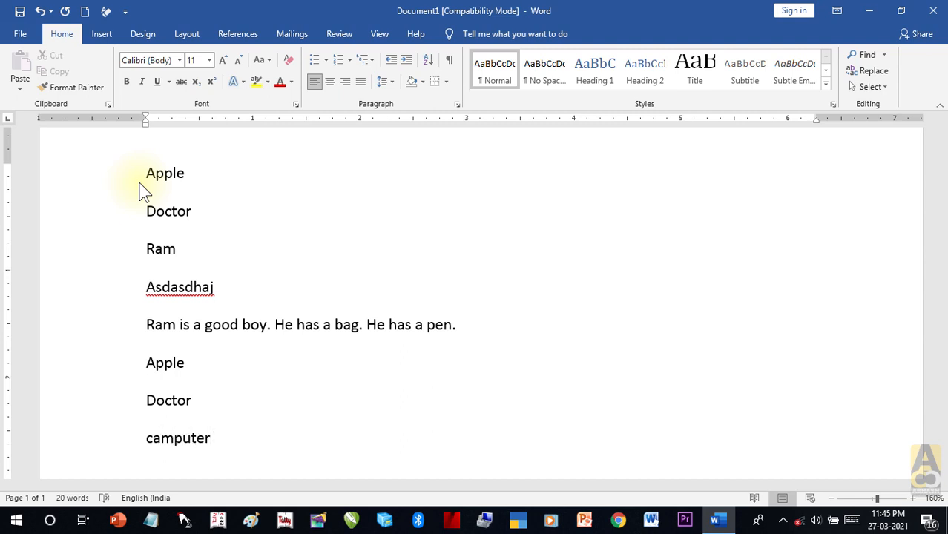
key("Return")
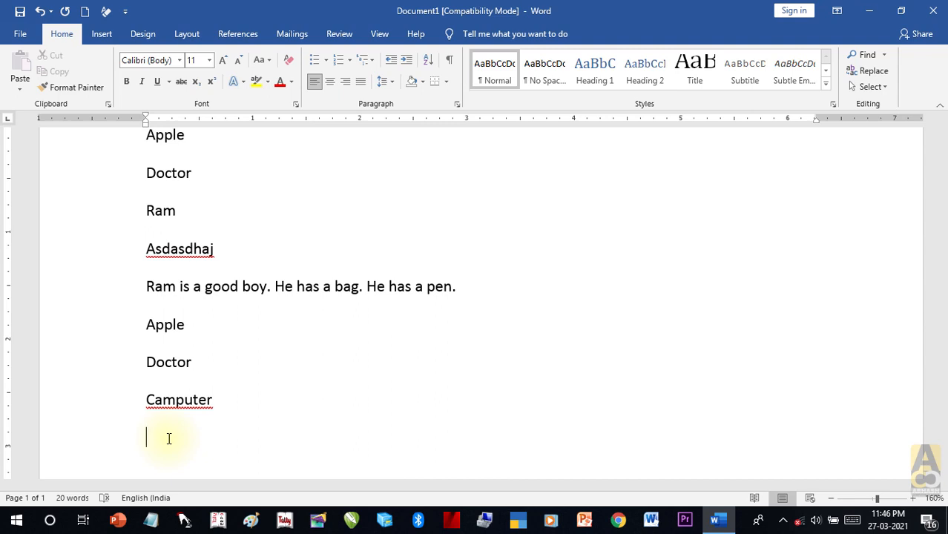
right_click(180, 403)
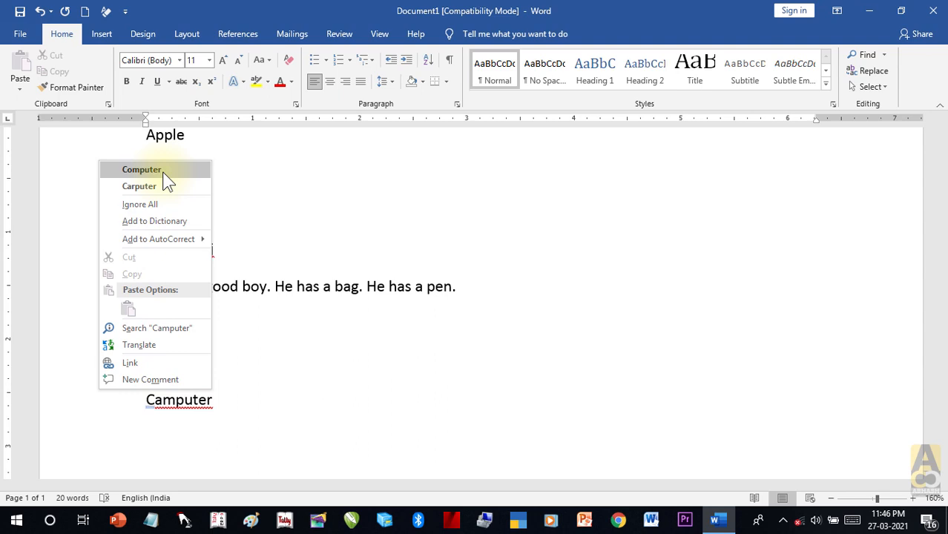
left_click(142, 170)
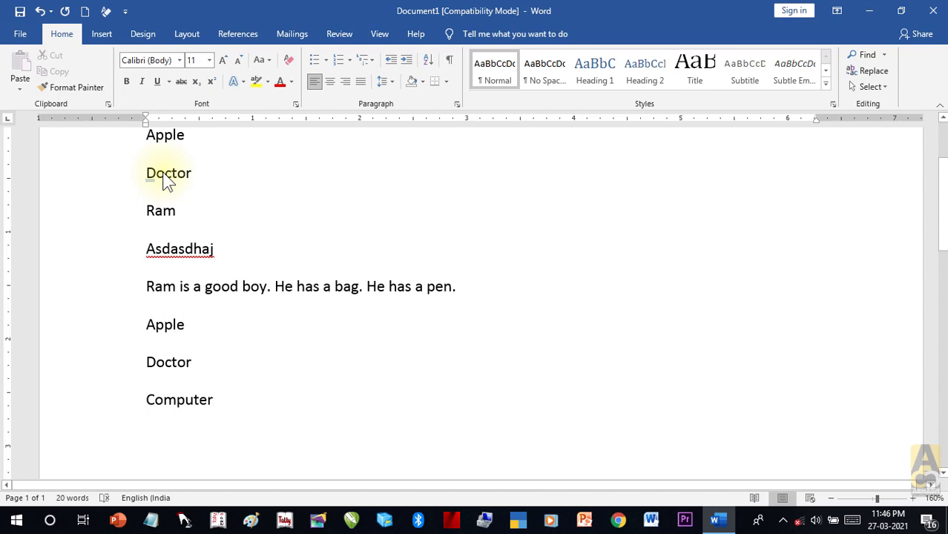
key("Return")
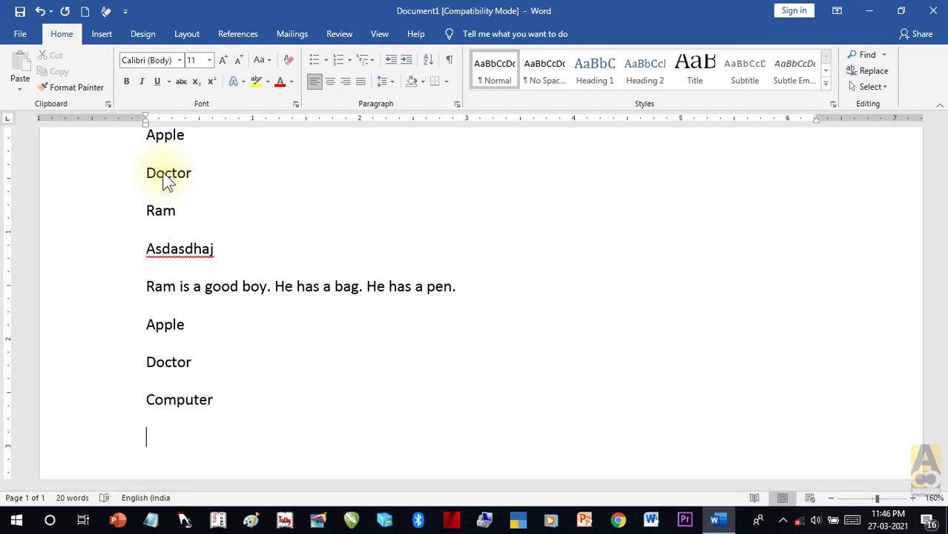
Step: Type the lines 'He have a pen.', 'I is a boy.' and 'I have a bag .' on separate lines
type("He have ")
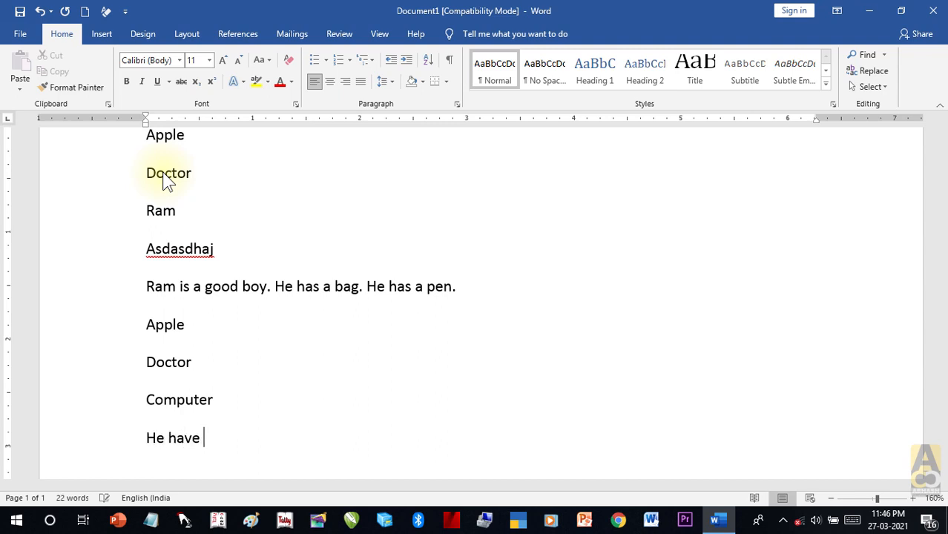
type("a pen.")
key("Return")
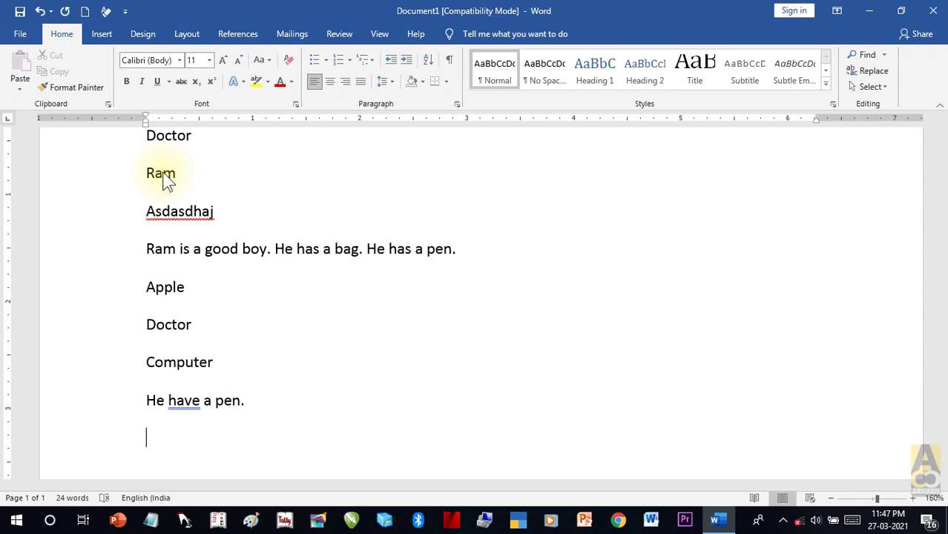
type("I is a boy.")
key("Return")
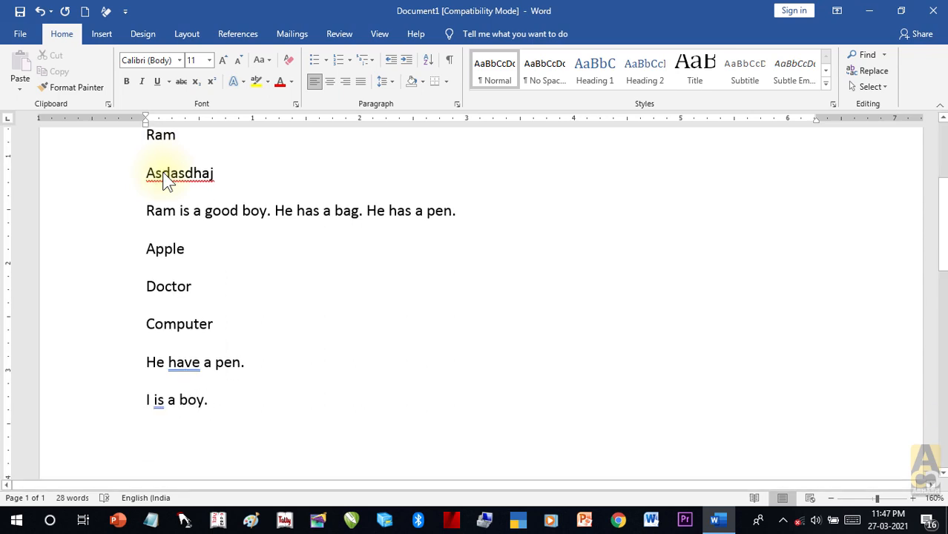
type("I have a bag .")
key("Return")
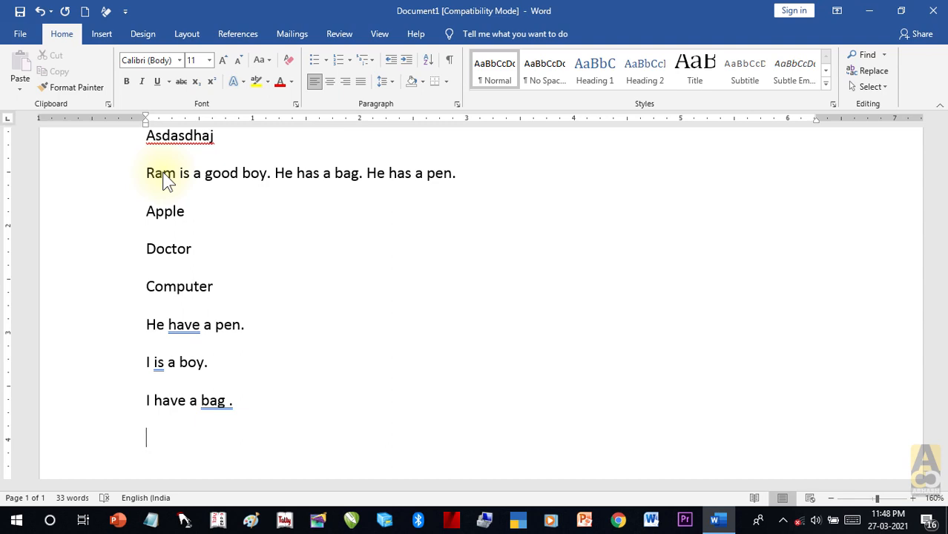
Step: Use grammar suggestions to change have to has and is to am, and drop the space before the period after bag
left_click(189, 326)
right_click(190, 326)
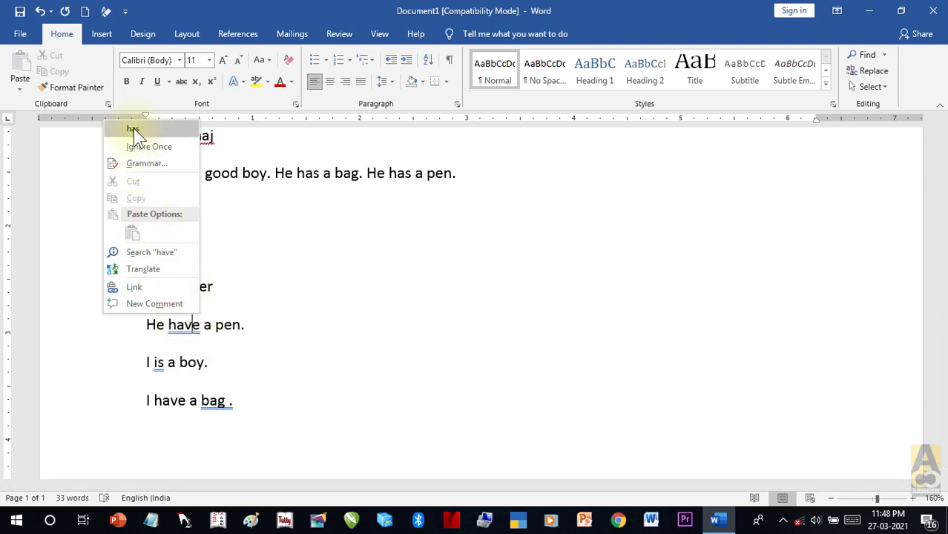
left_click(133, 130)
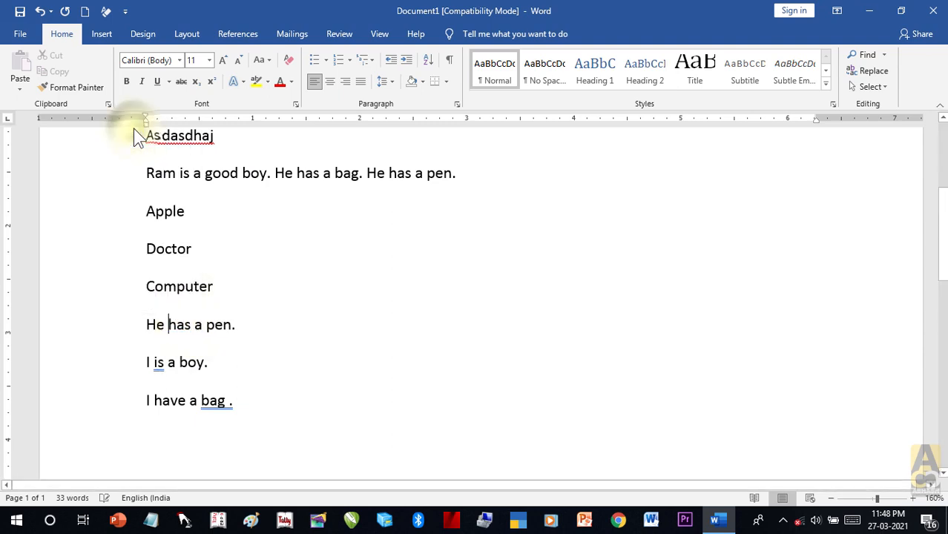
left_click(159, 365)
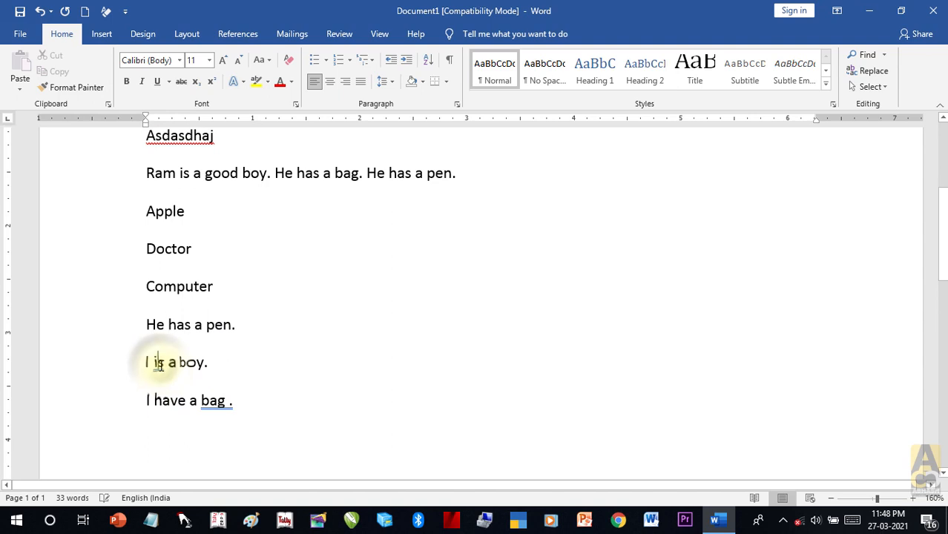
right_click(158, 363)
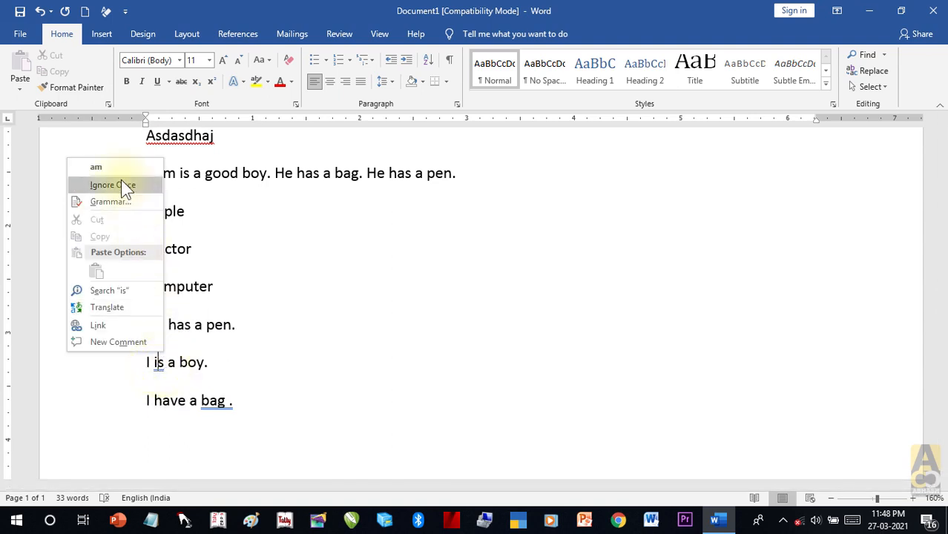
left_click(109, 166)
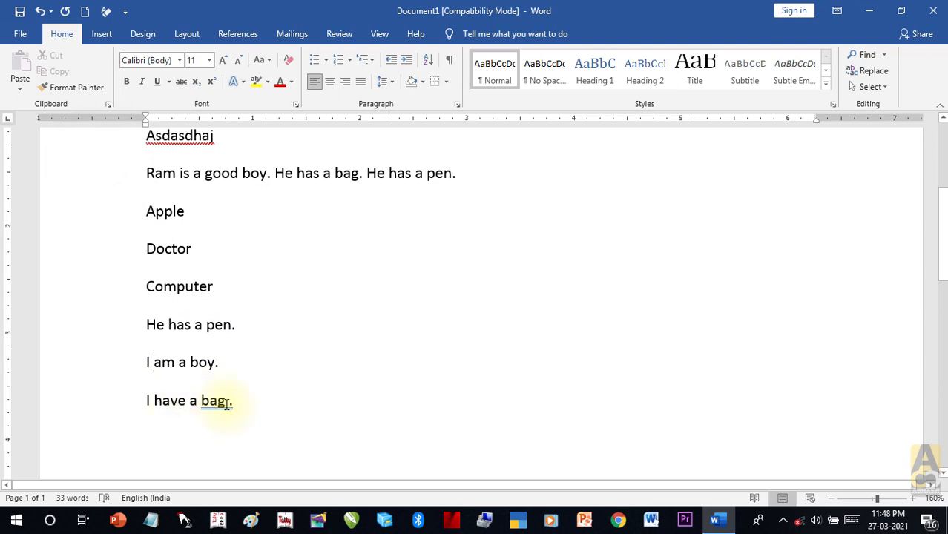
left_click(226, 403)
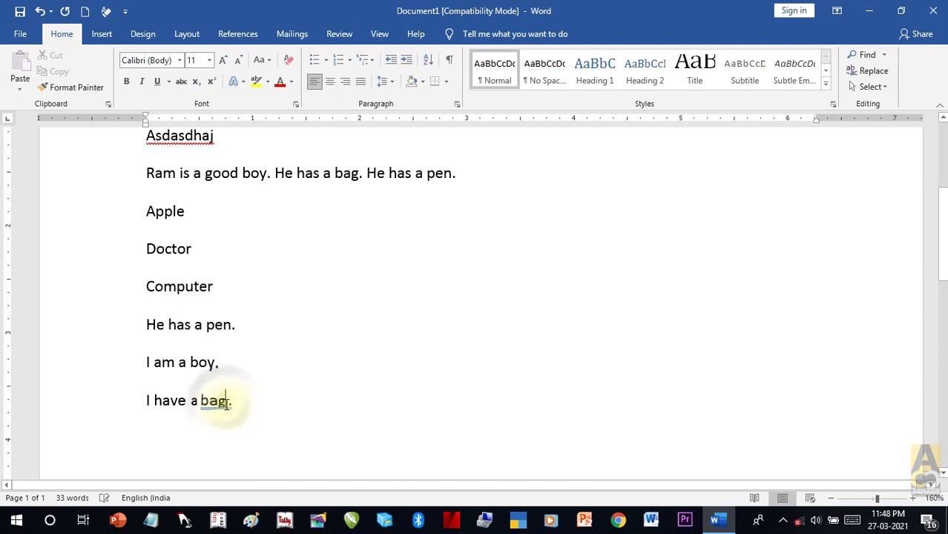
right_click(226, 403)
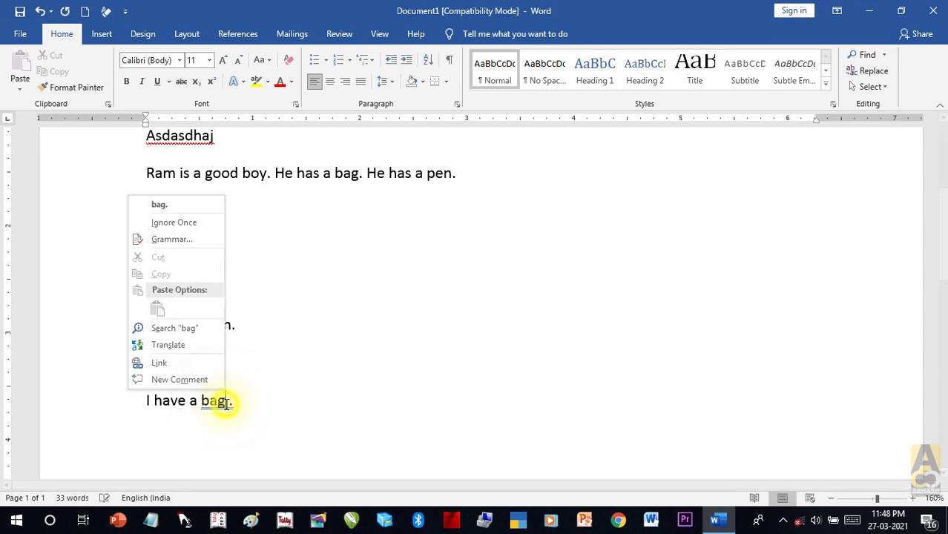
left_click(169, 209)
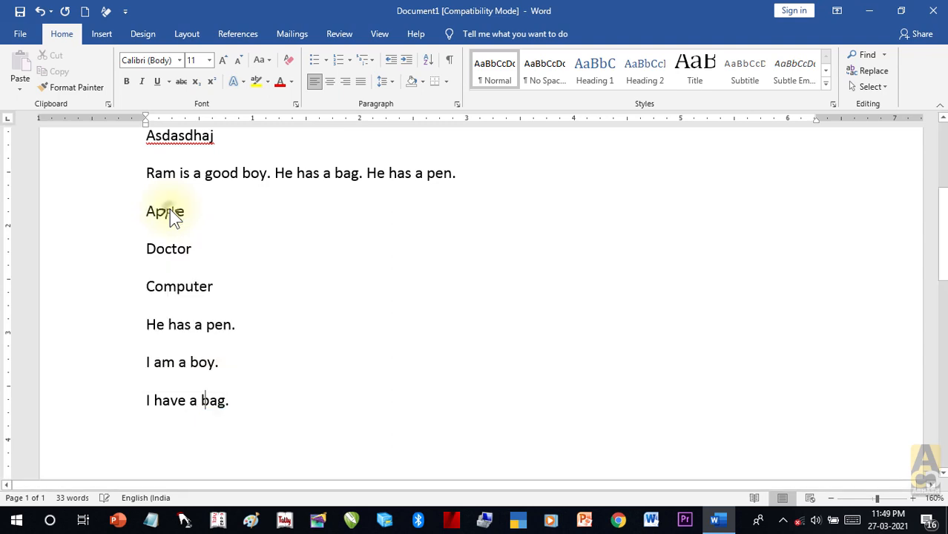
left_click(258, 407)
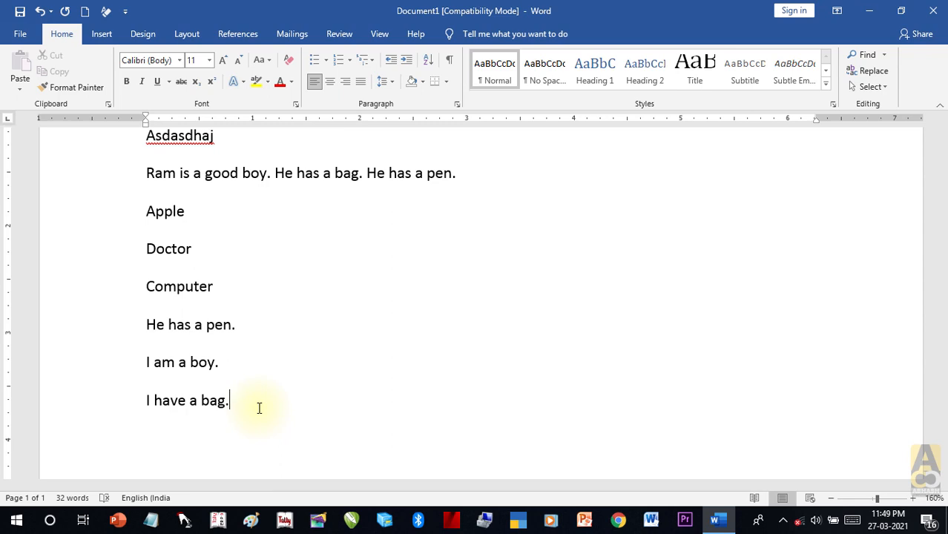
Step: Type 1st, 2nd, 3rd and 4th on separate lines so AutoFormat superscripts their suffixes
key("Return")
type("1st")
key("Return")
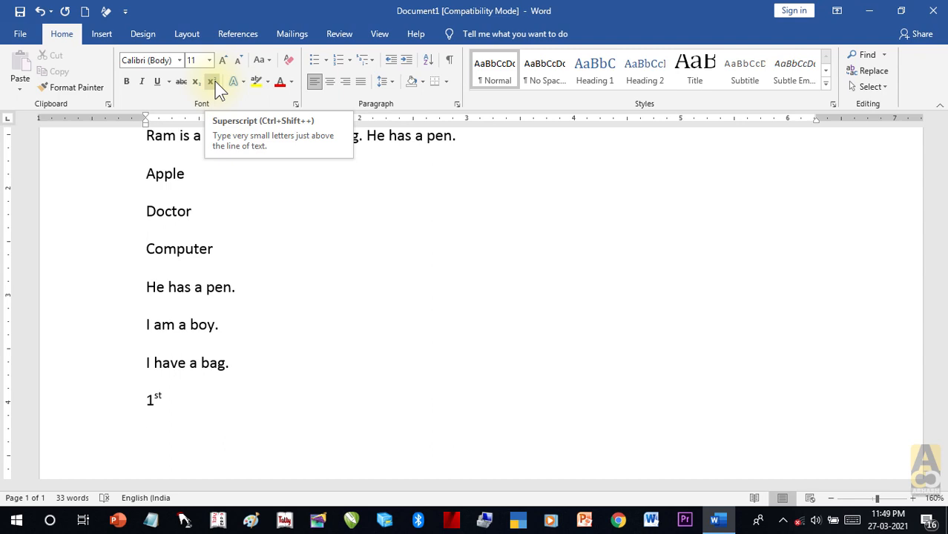
left_click(191, 451)
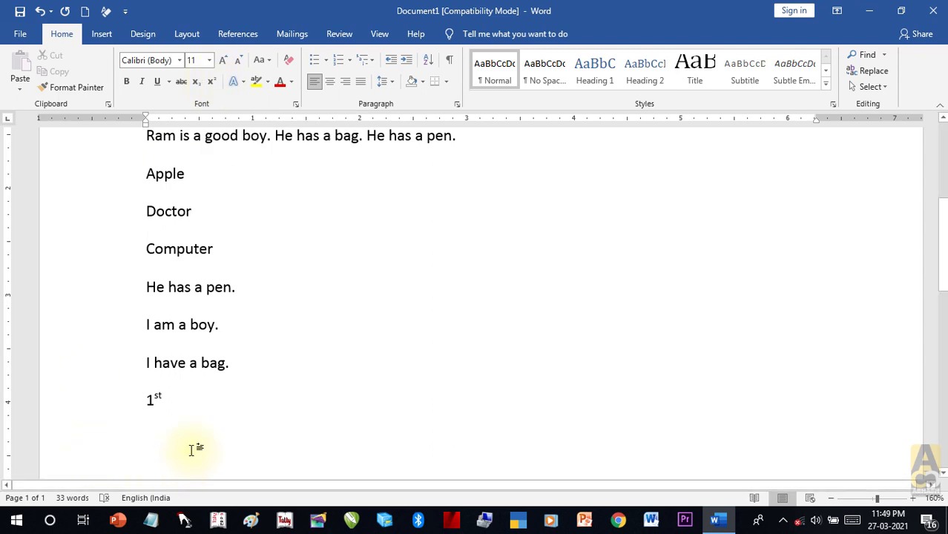
type("2nd")
key("Return")
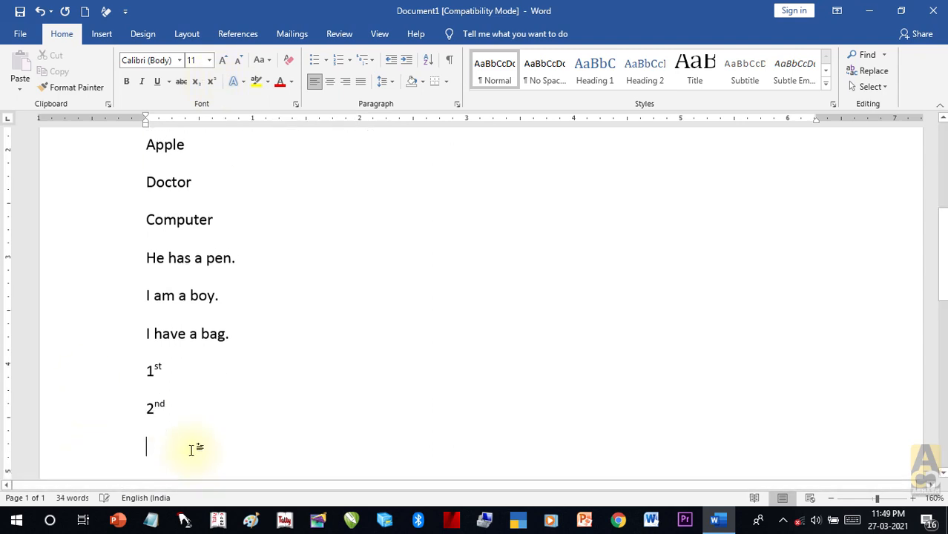
type("3rd")
key("Return")
type("4")
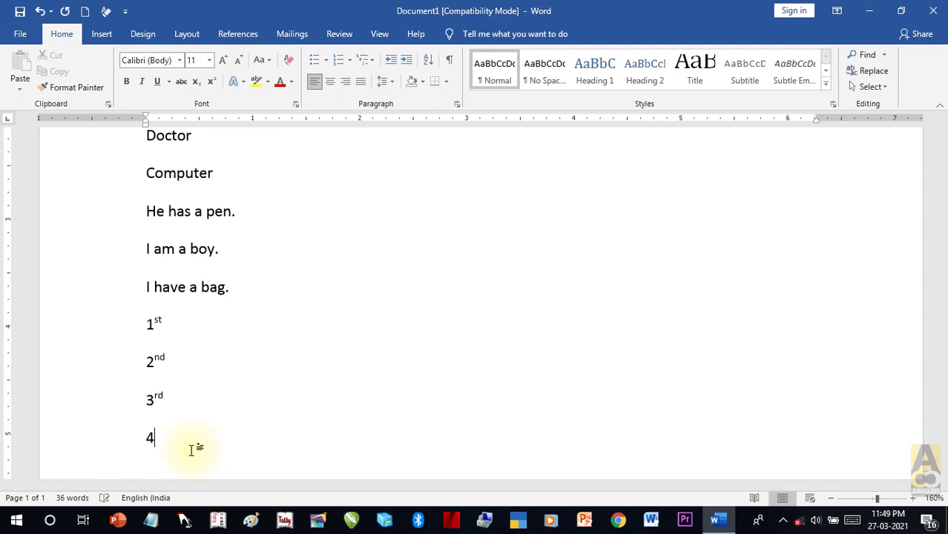
type("th")
key("Return")
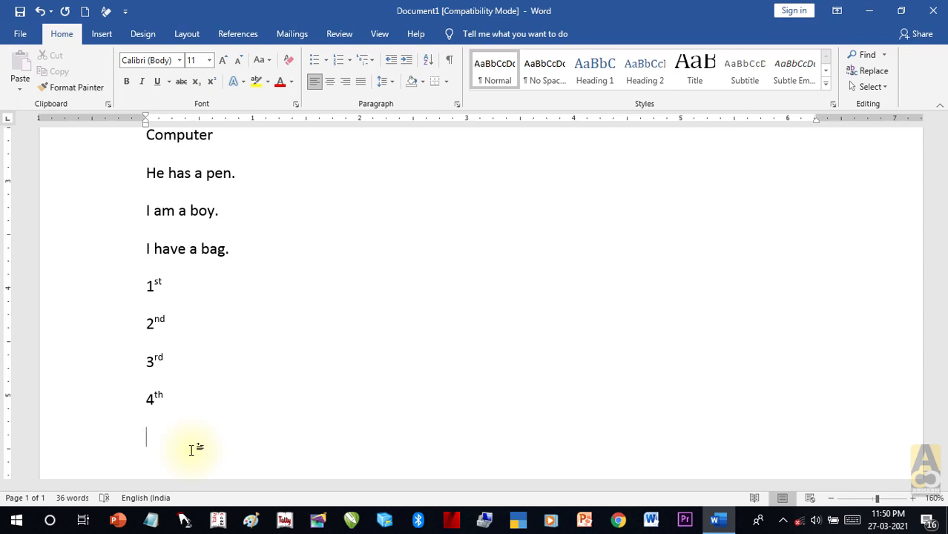
Step: Enter January, February and December on separate lines by accepting AutoComplete after 'janu', 'febr' and 'dece'
type("janu")
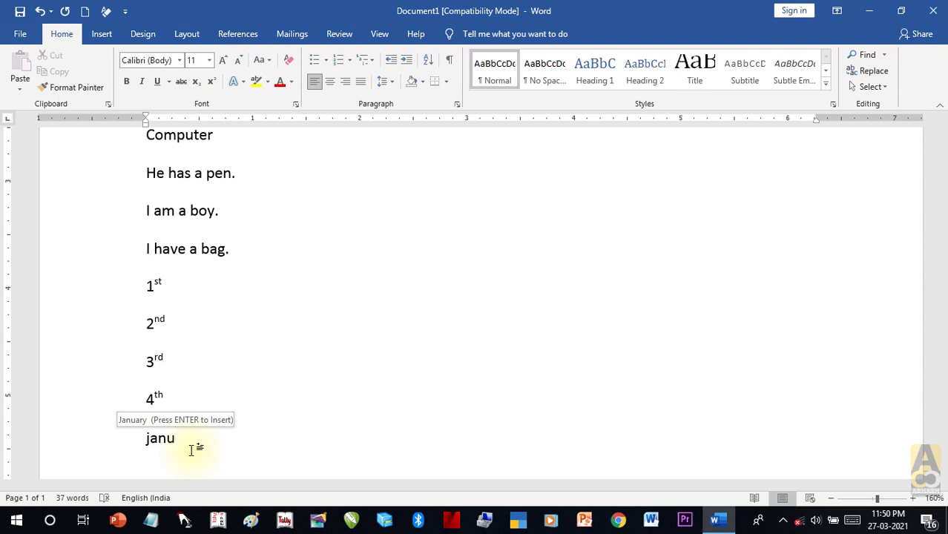
key("Return")
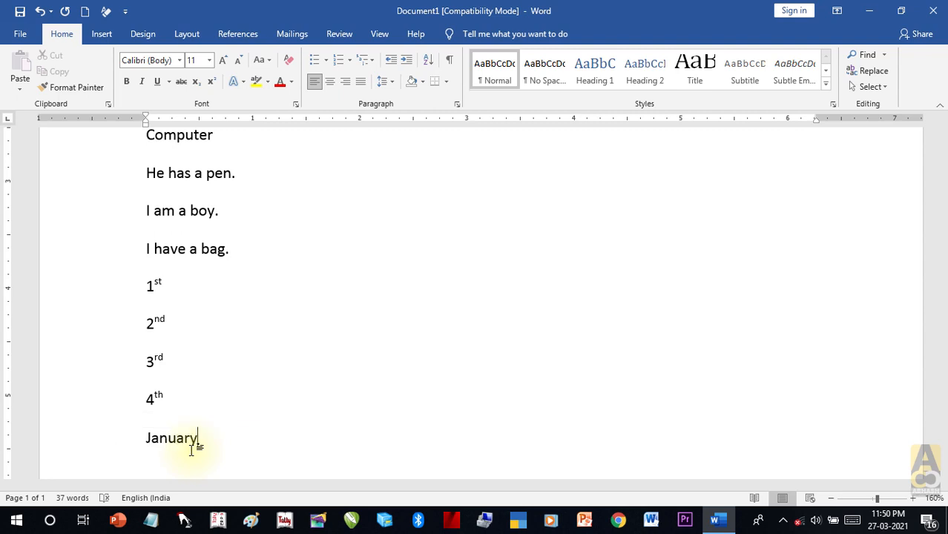
key("Return")
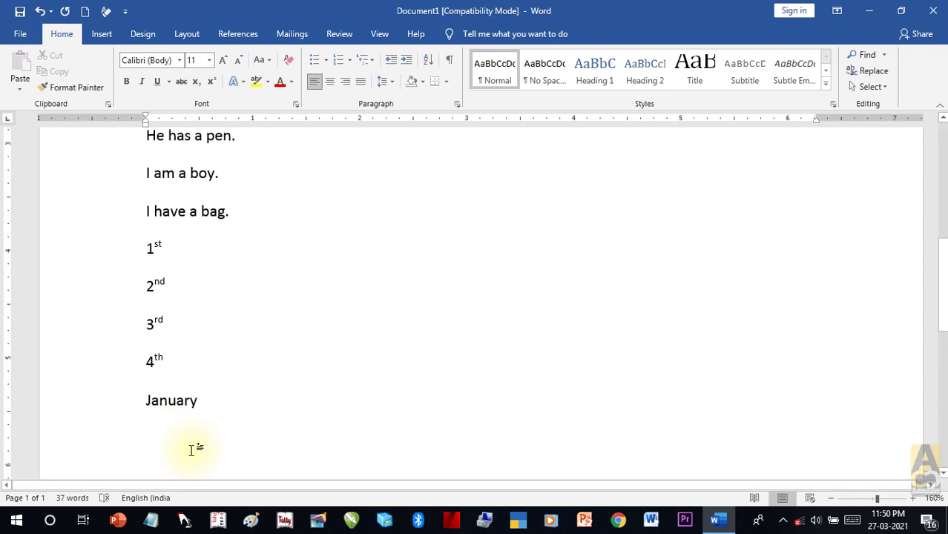
type("e")
key("BackSpace")
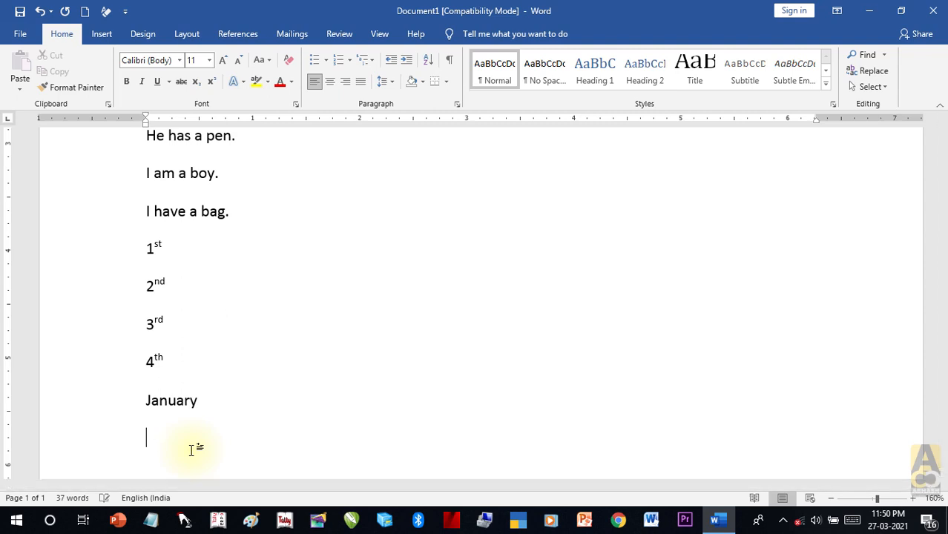
type("febr")
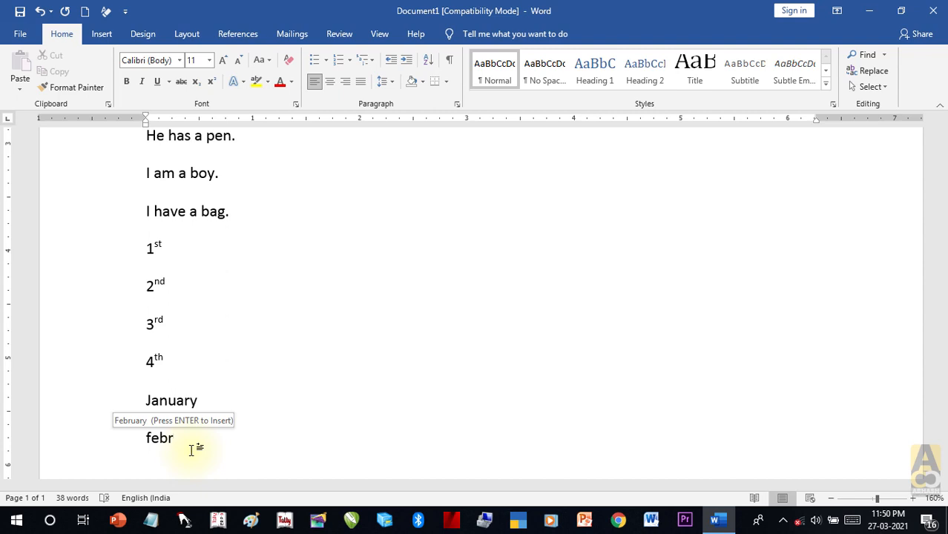
key("Return")
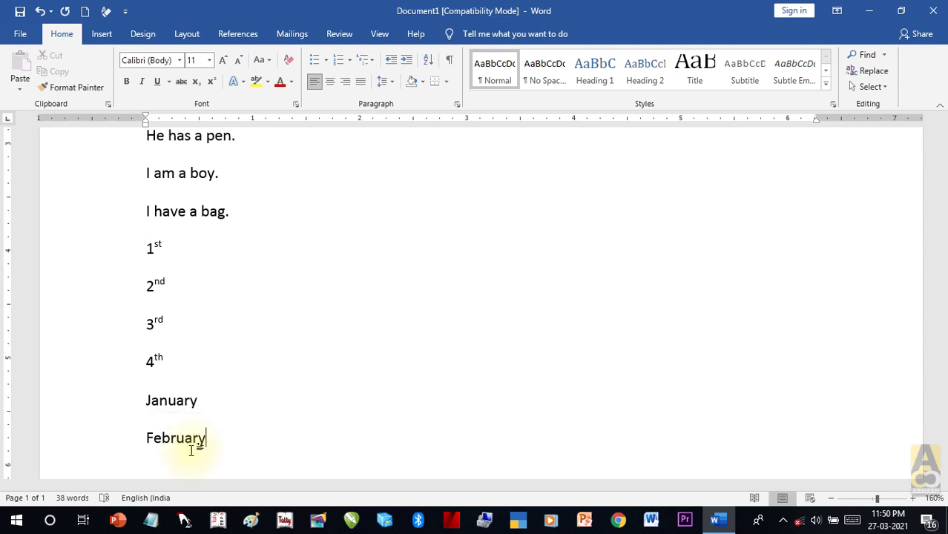
key("Return")
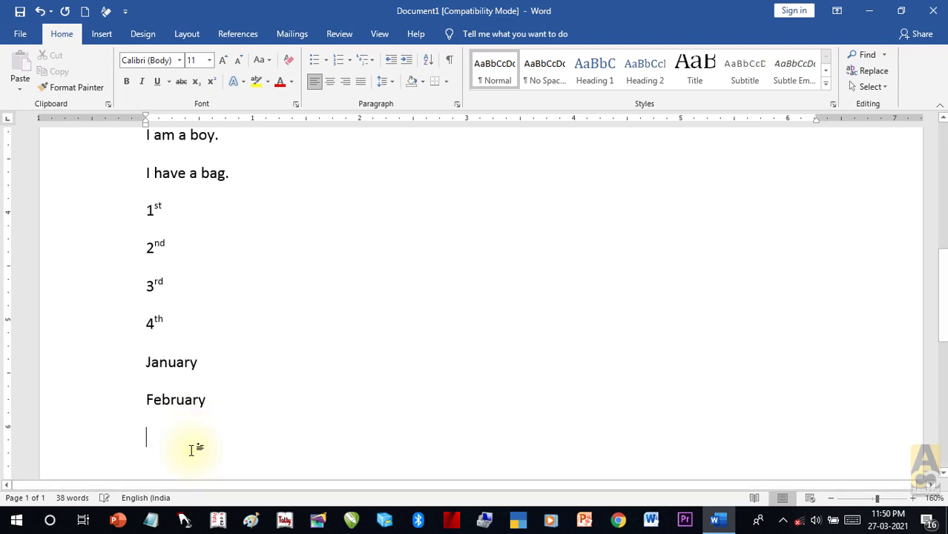
type("dece")
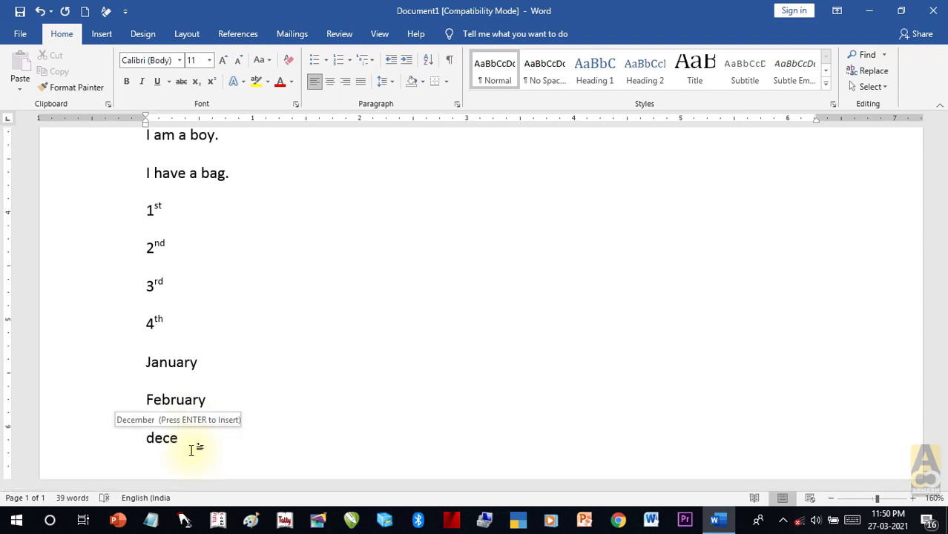
key("Return")
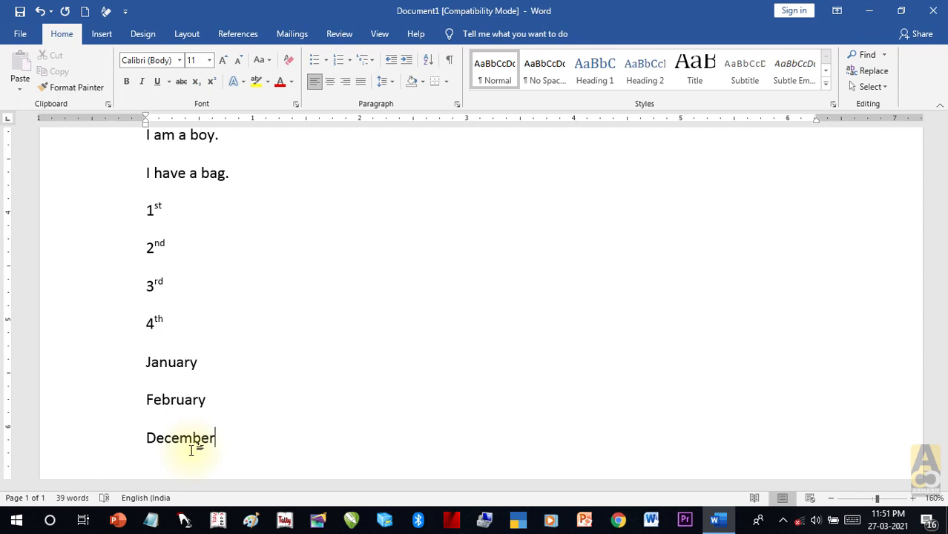
scroll(225, 410, "down", 1)
scroll(224, 412, "up", 2)
scroll(224, 412, "up", 8)
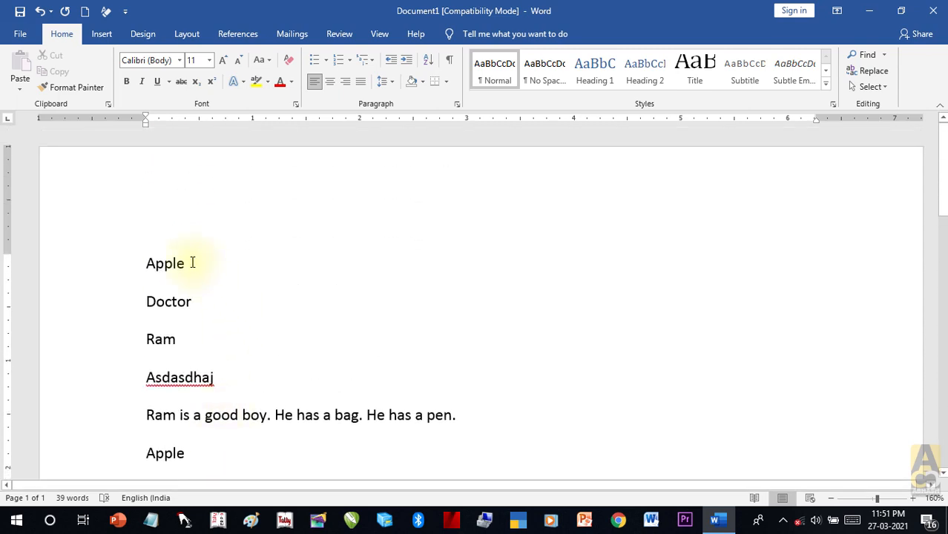
left_click(190, 264)
left_click_drag(190, 263, 148, 266)
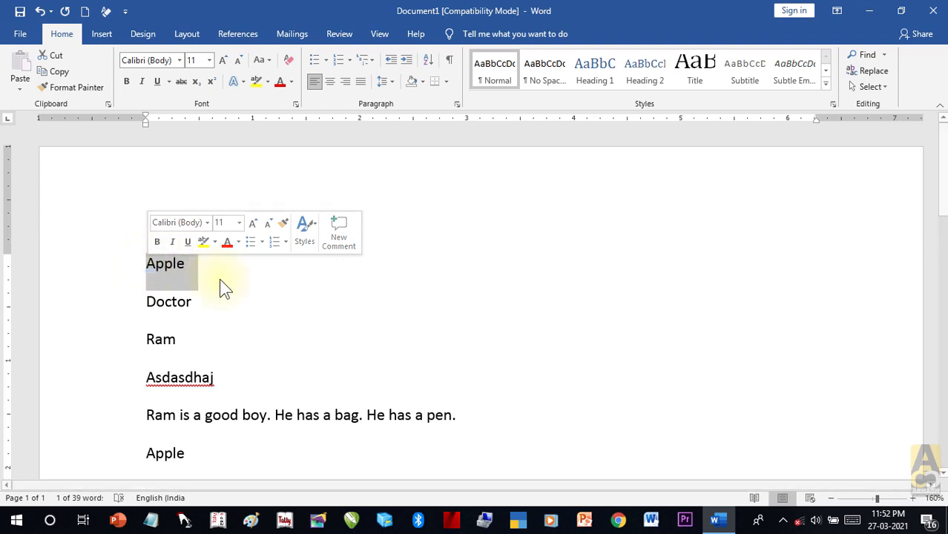
left_click_drag(194, 265, 146, 269)
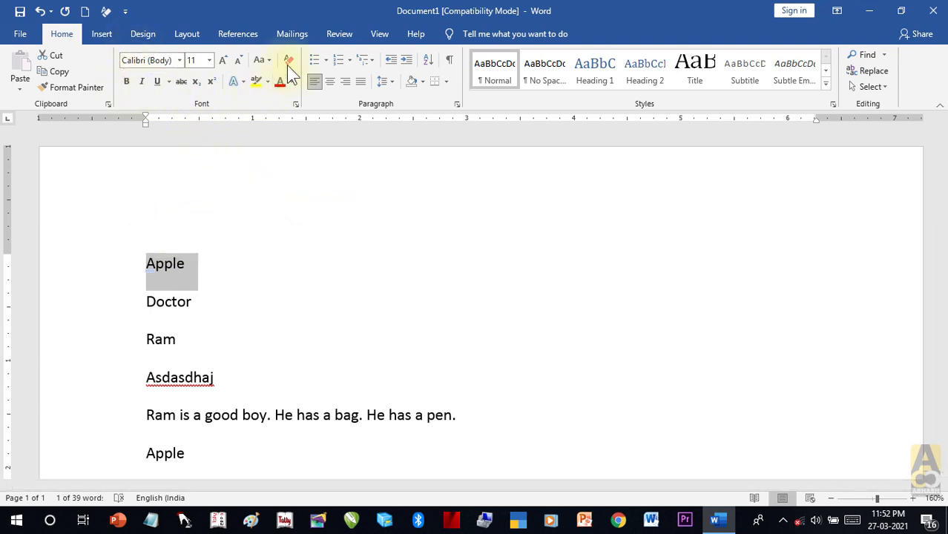
left_click(208, 267)
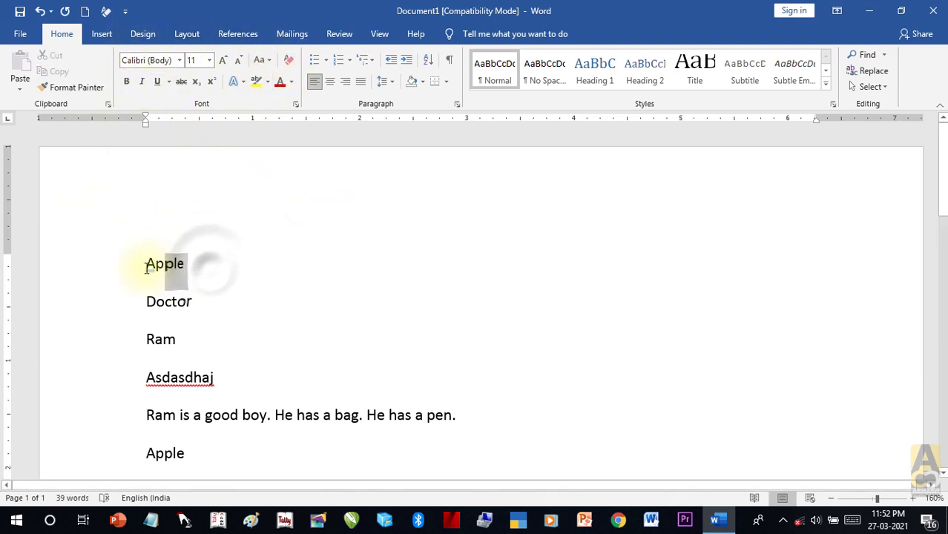
left_click_drag(147, 268, 146, 267)
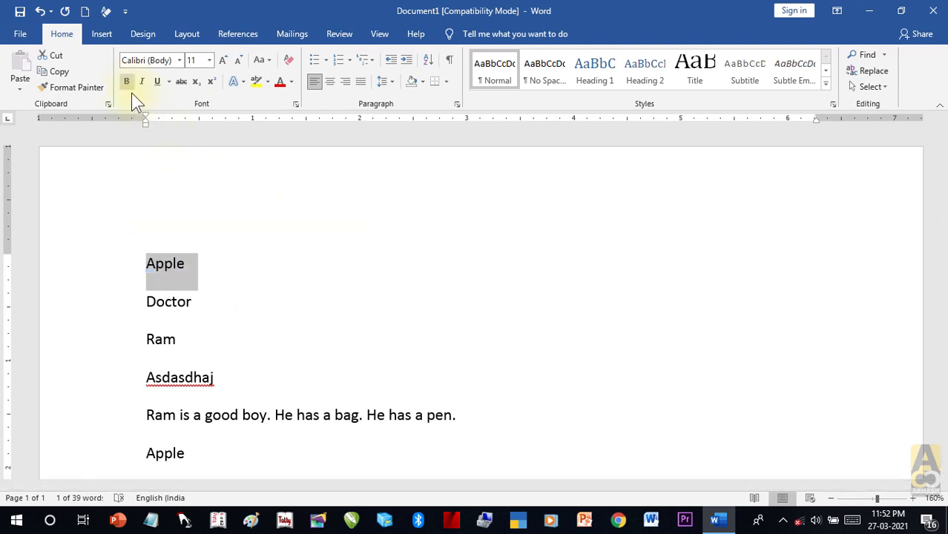
left_click(193, 267)
left_click(146, 265)
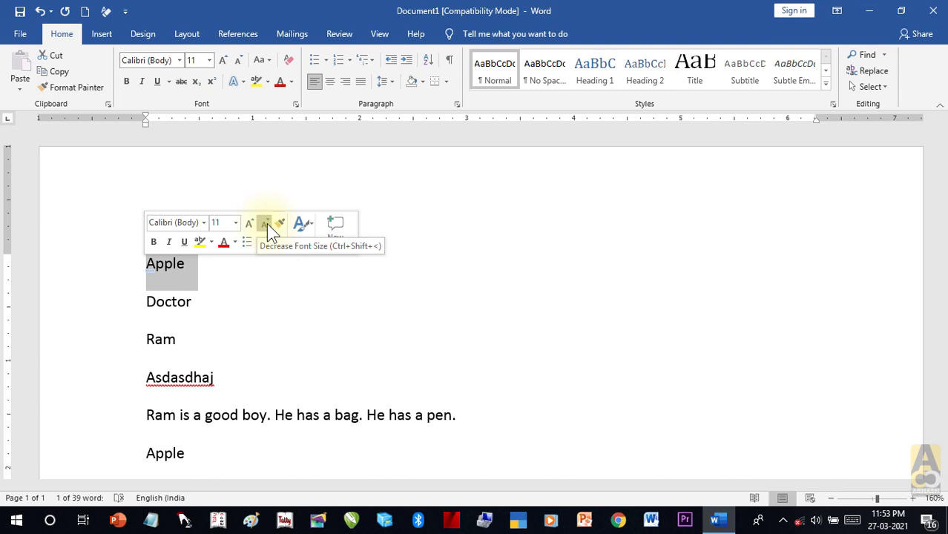
Step: Make Apple bold, italic, underlined and red, and set it in Arial Black
left_click(154, 241)
left_click(169, 241)
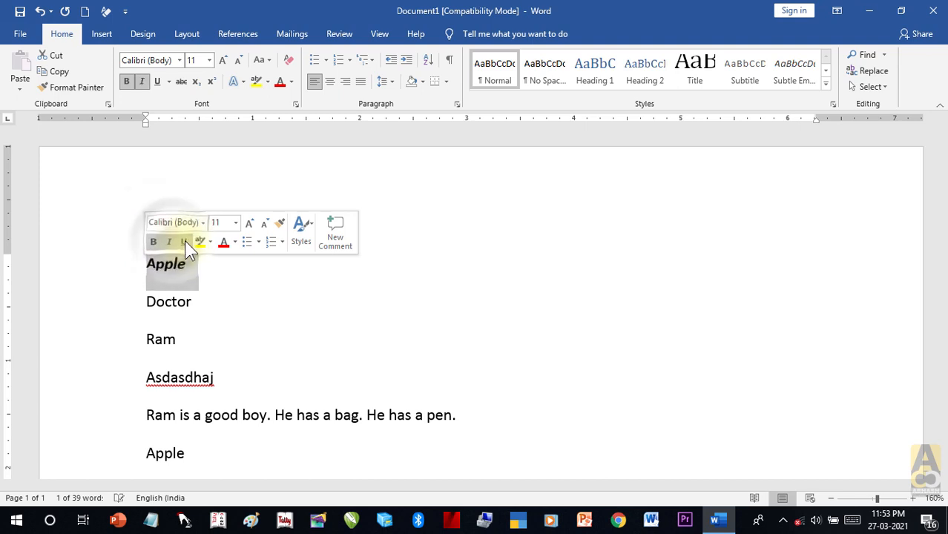
left_click(184, 241)
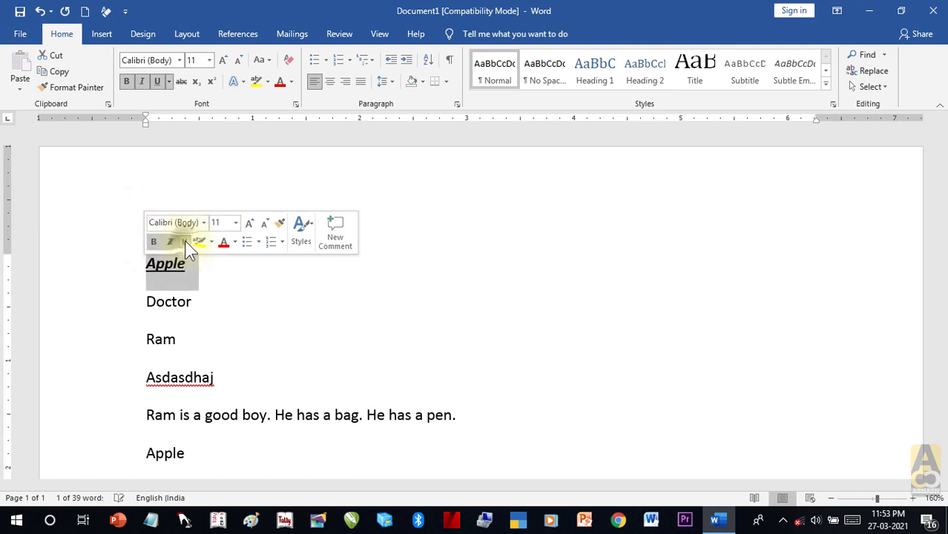
left_click(222, 242)
left_click(206, 222)
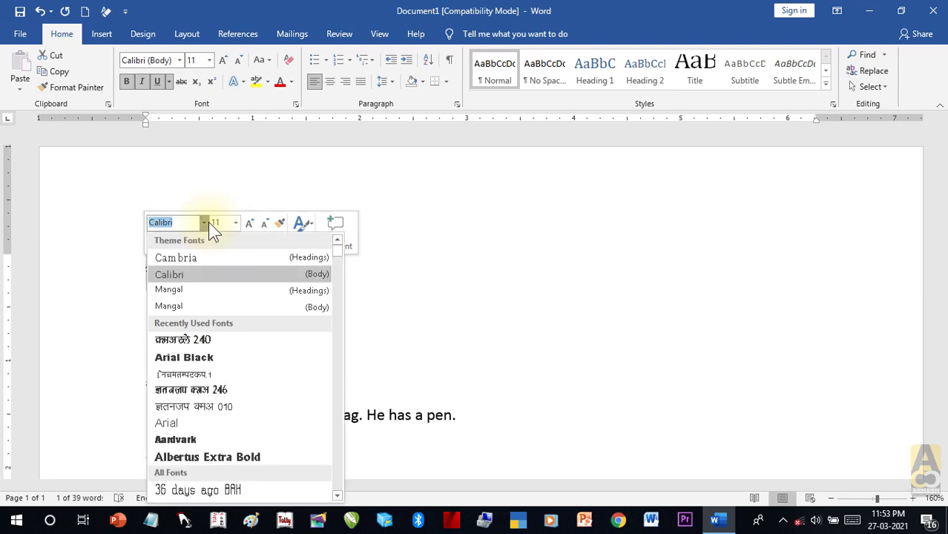
left_click(215, 352)
left_click(288, 320)
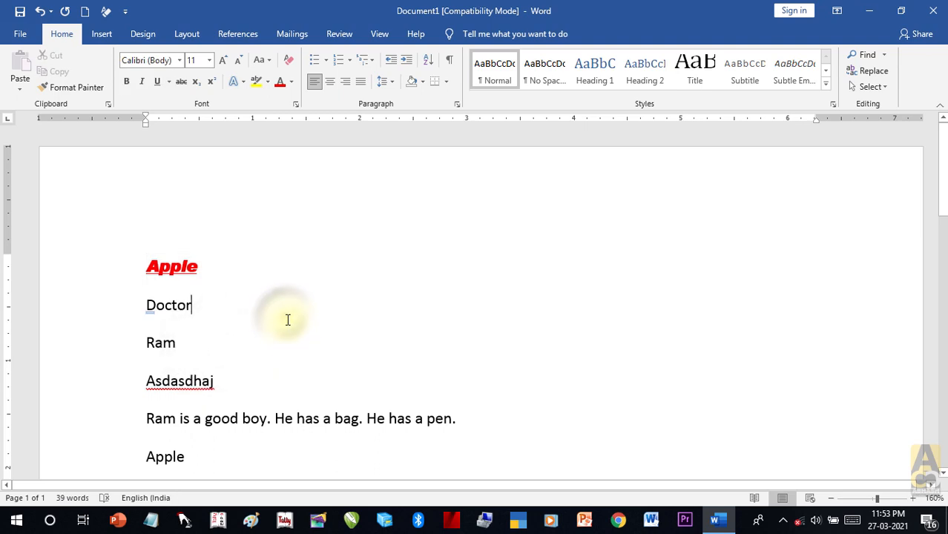
Step: Reselect Apple and toggle bold, italic and underline off and back on
double_click(172, 266)
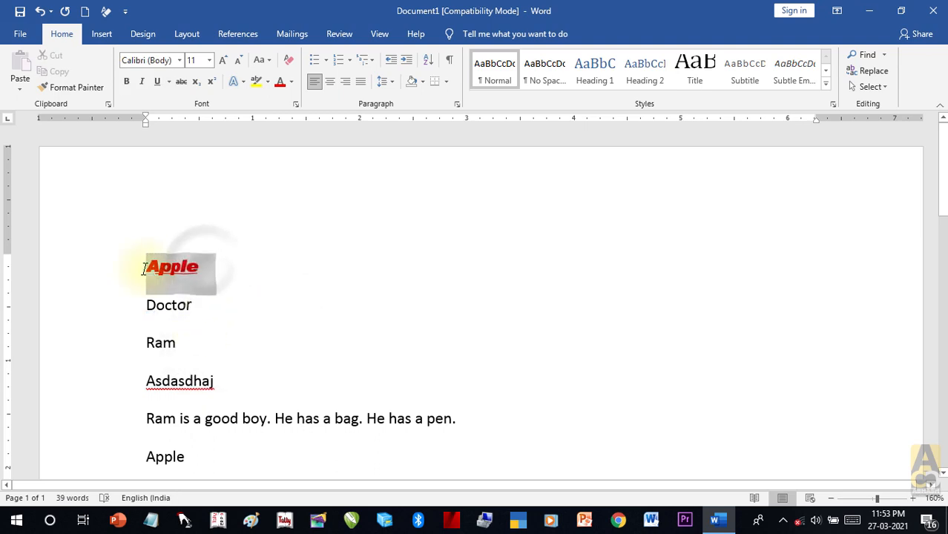
left_click(127, 86)
left_click(127, 85)
left_click(138, 81)
left_click(138, 81)
left_click(158, 80)
left_click(158, 81)
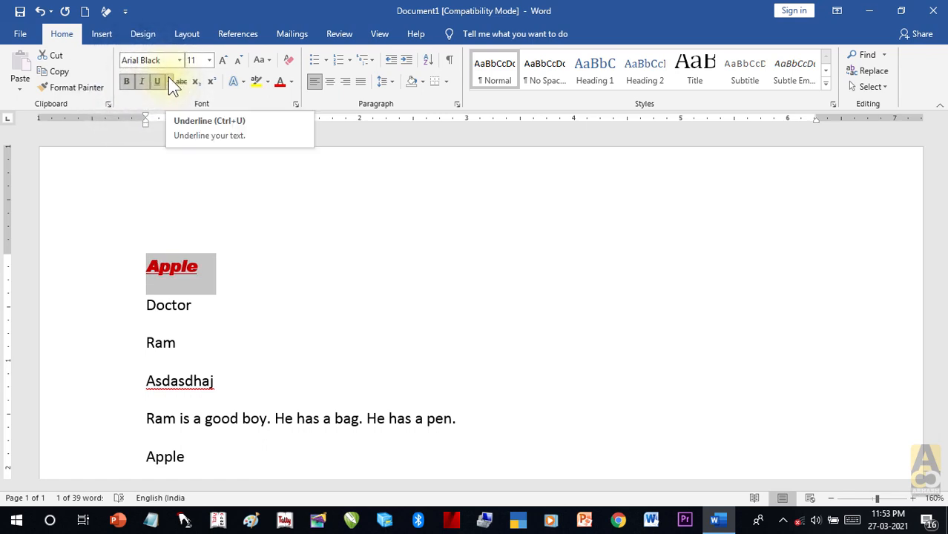
Step: Give Apple a thicker underline style and right-align it
left_click(169, 81)
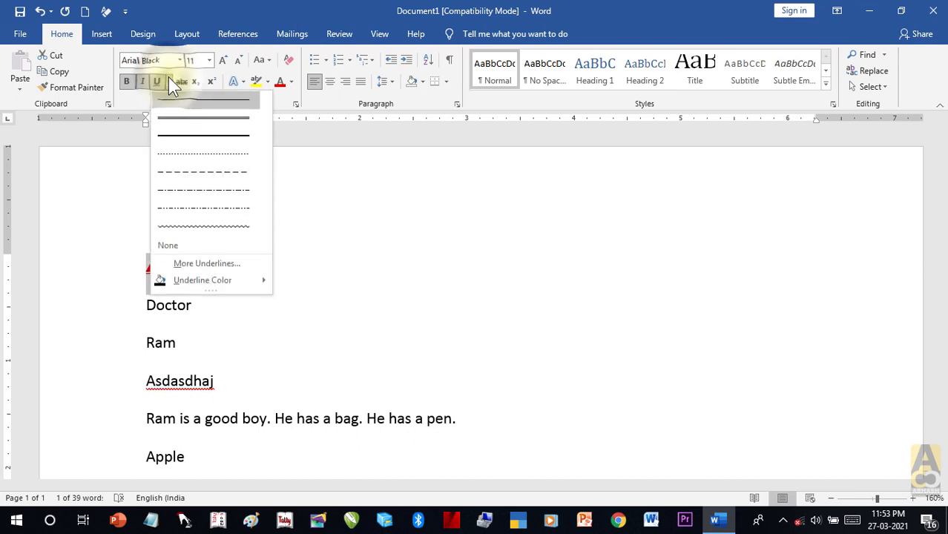
left_click(187, 120)
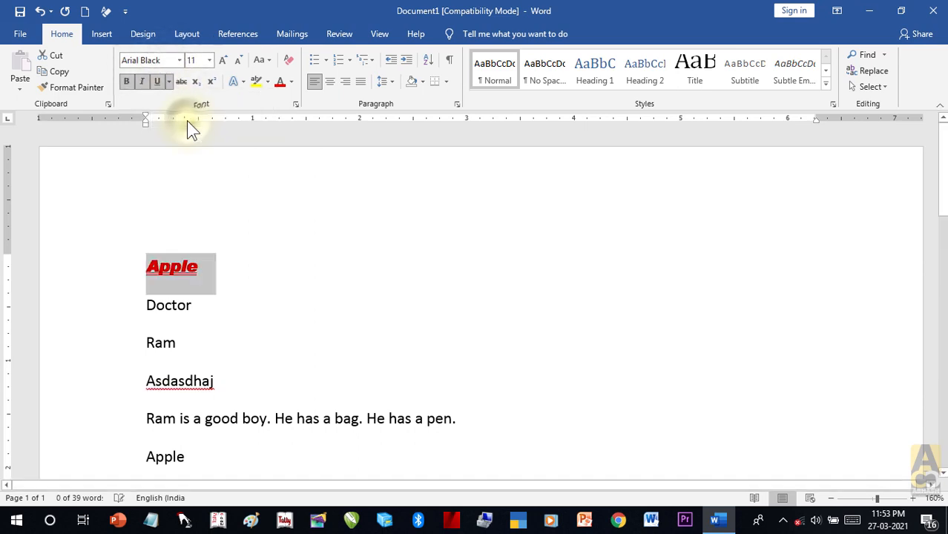
left_click(170, 81)
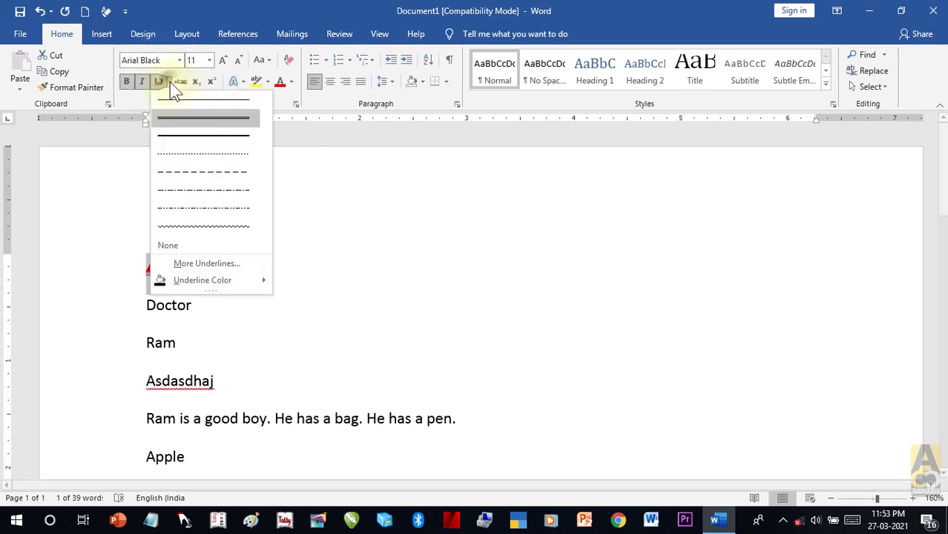
left_click(187, 145)
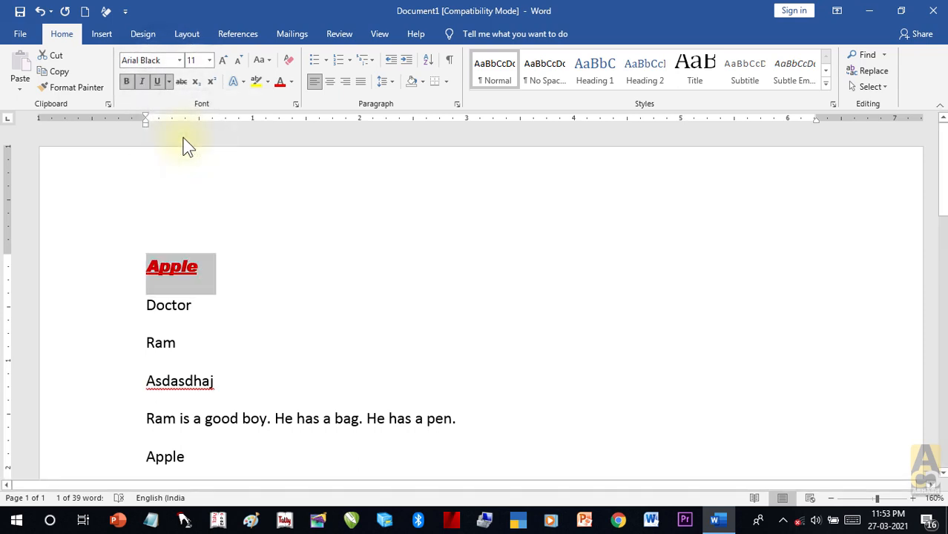
left_click(346, 82)
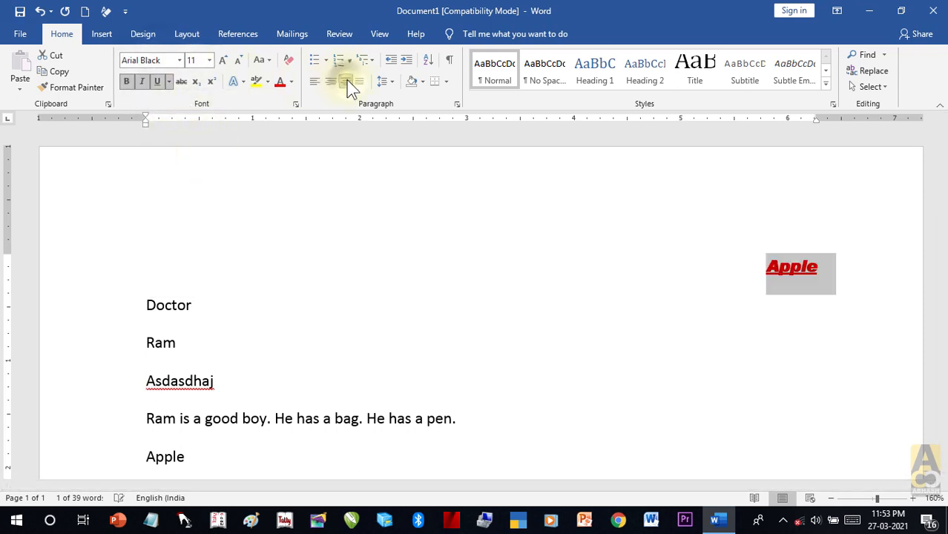
Step: Enlarge Apple to size 22 and remove its italic
left_click(224, 59)
left_click(225, 59)
left_click(225, 59)
left_click(225, 59)
left_click(224, 59)
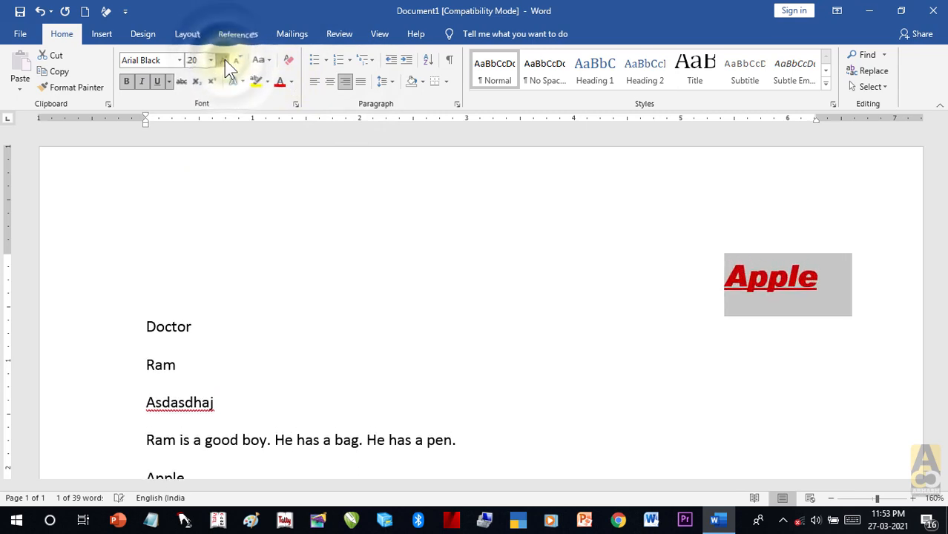
left_click(225, 60)
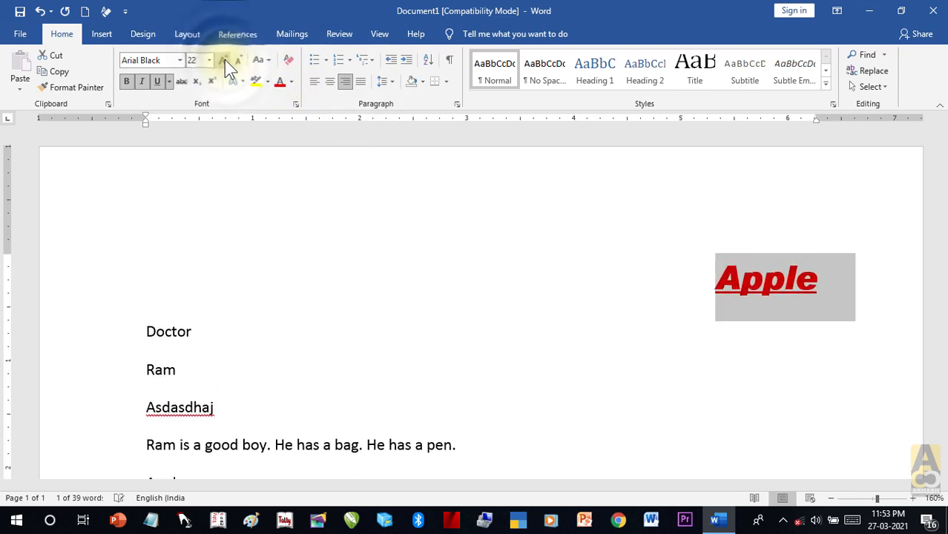
left_click(144, 81)
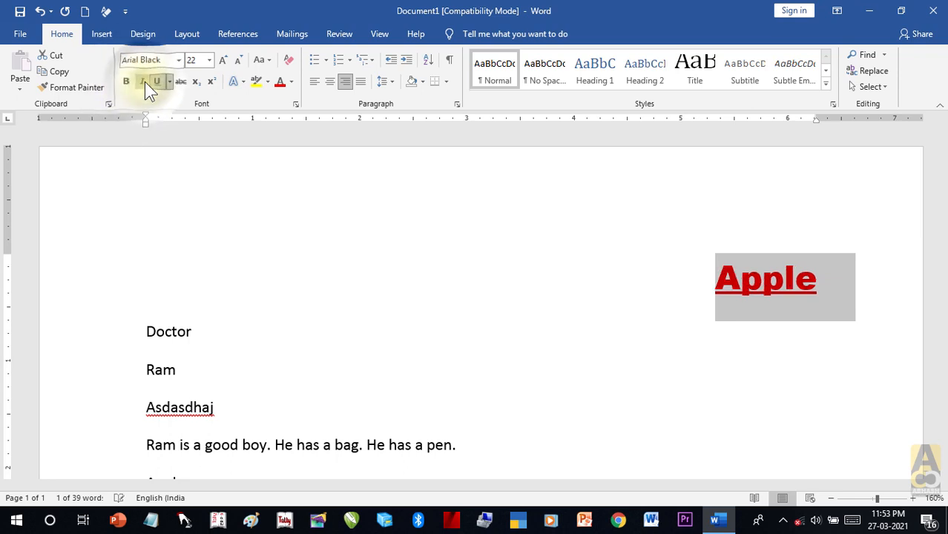
left_click(171, 84)
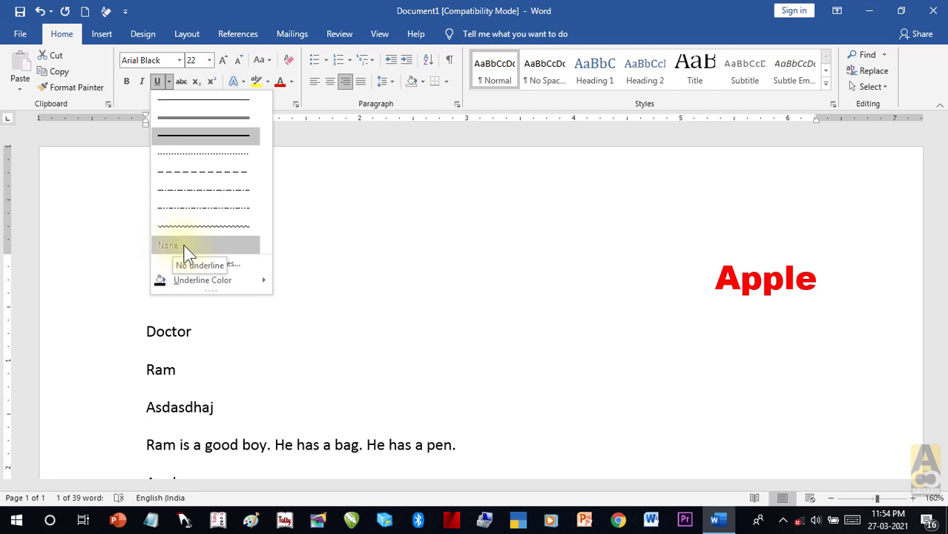
Step: Set Apple's underline colour to Green
mouse_move(214, 281)
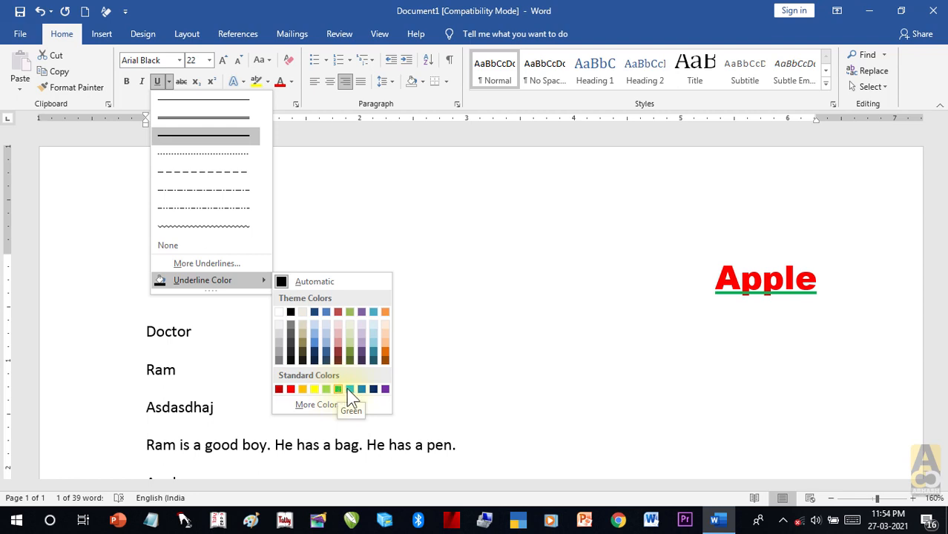
left_click(338, 389)
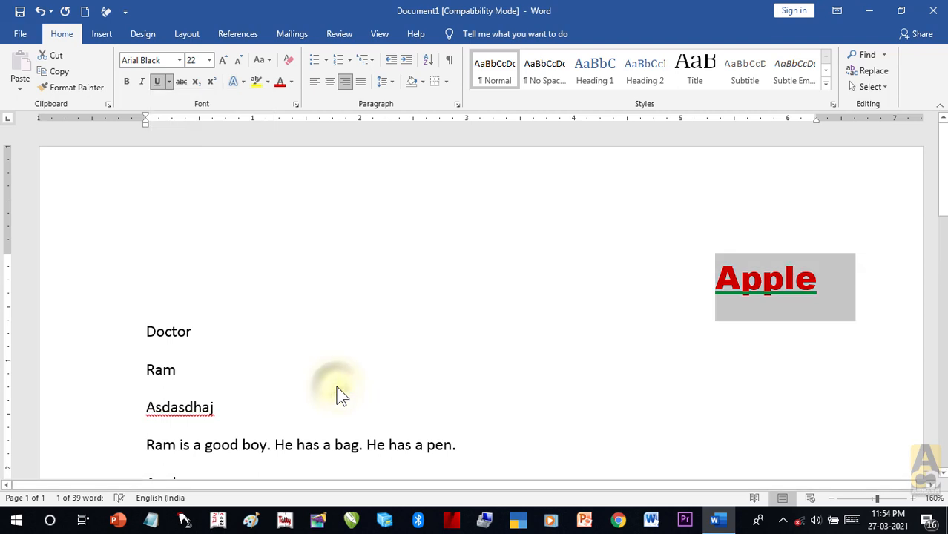
left_click(178, 60)
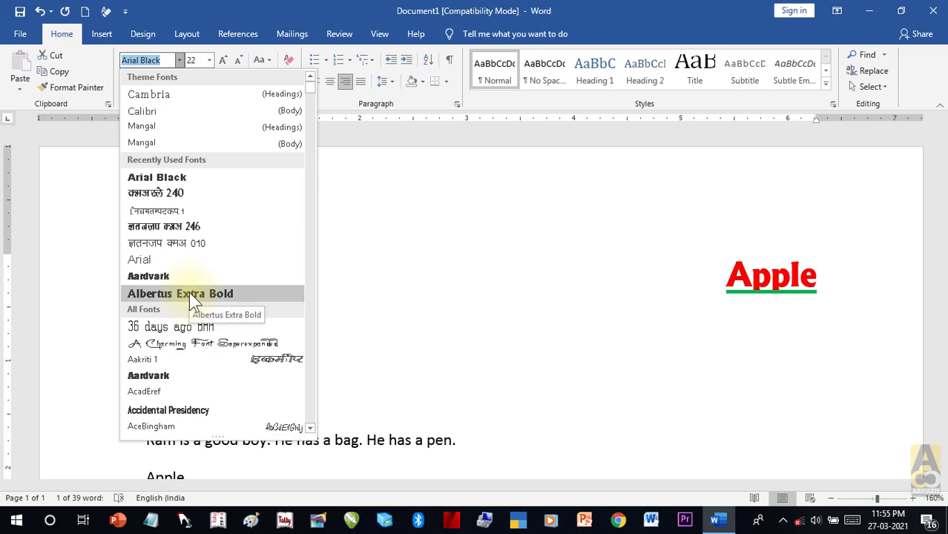
Step: Choose Amazone BT from the font list for Apple, then reselect the word
scroll(189, 292, "down", 3)
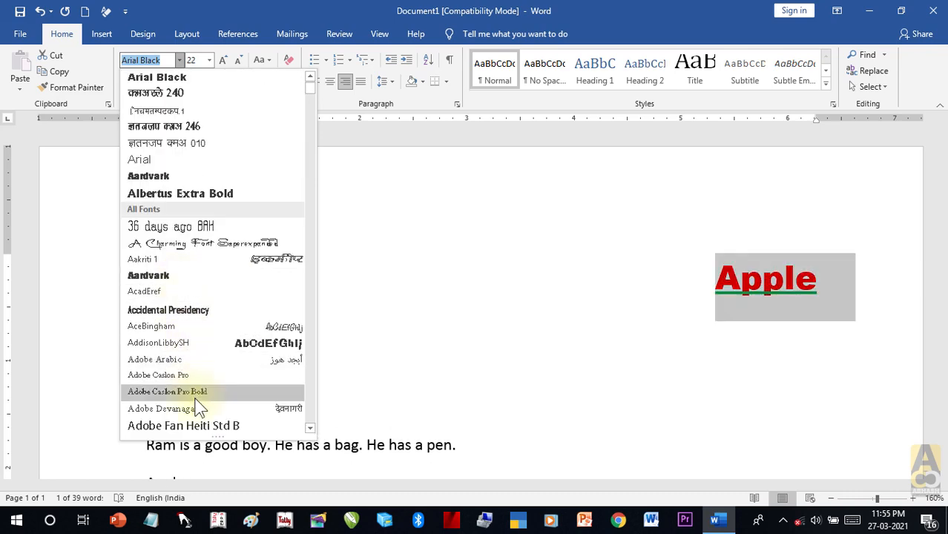
scroll(191, 393, "down", 4)
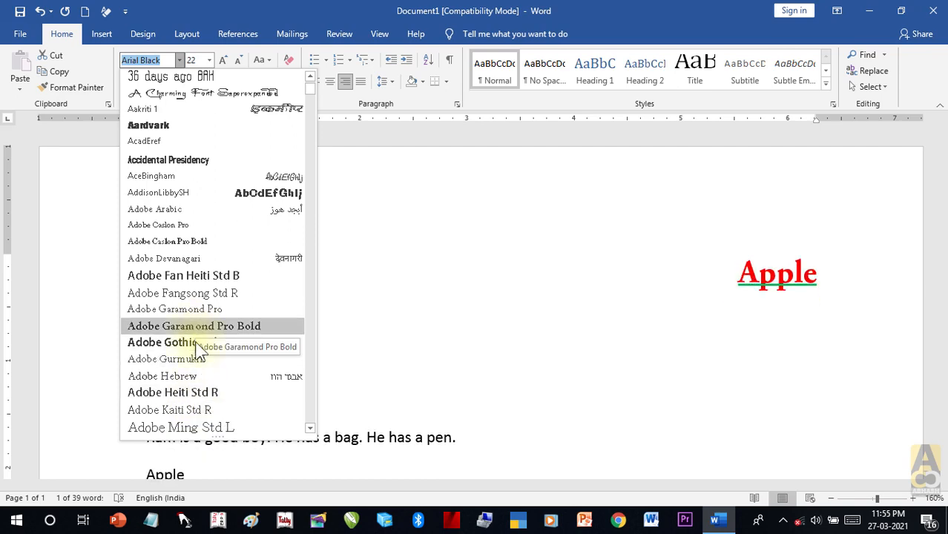
scroll(198, 381, "down", 6)
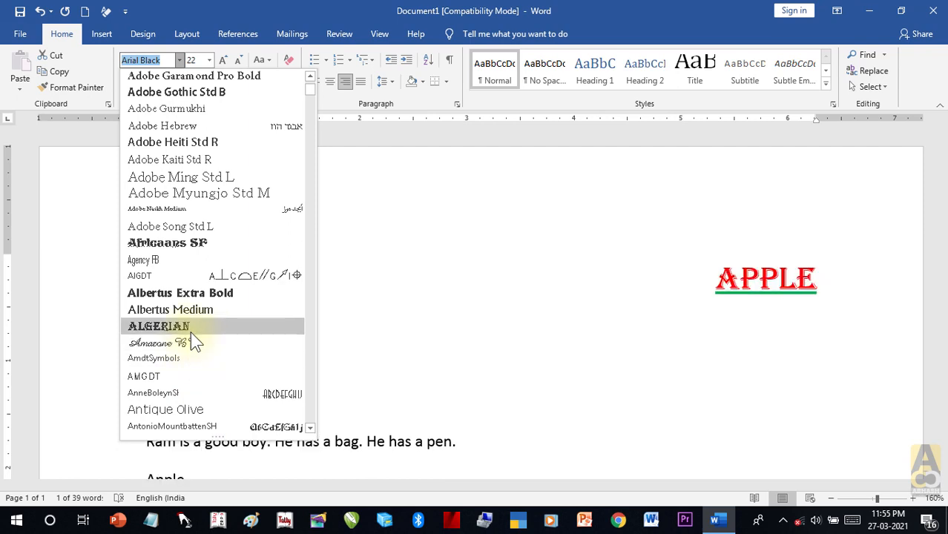
left_click(190, 344)
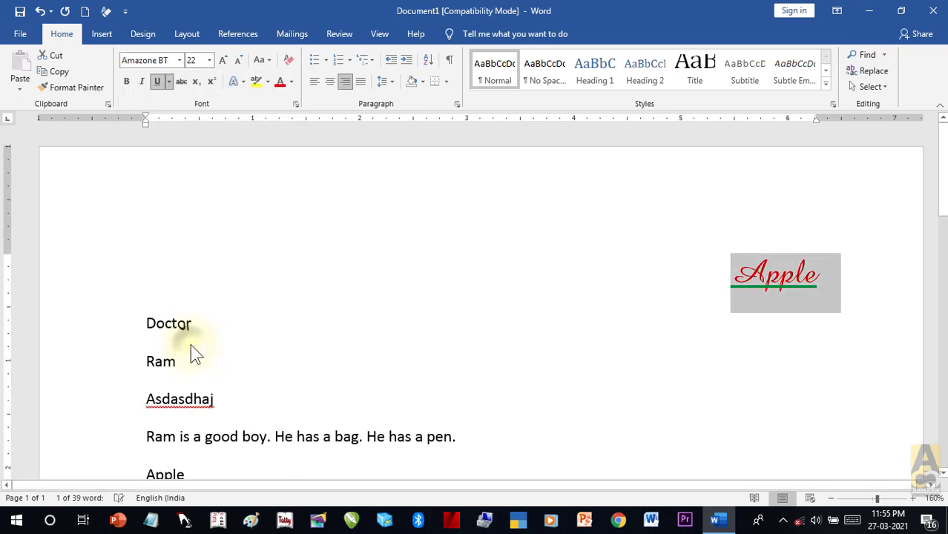
left_click(837, 319)
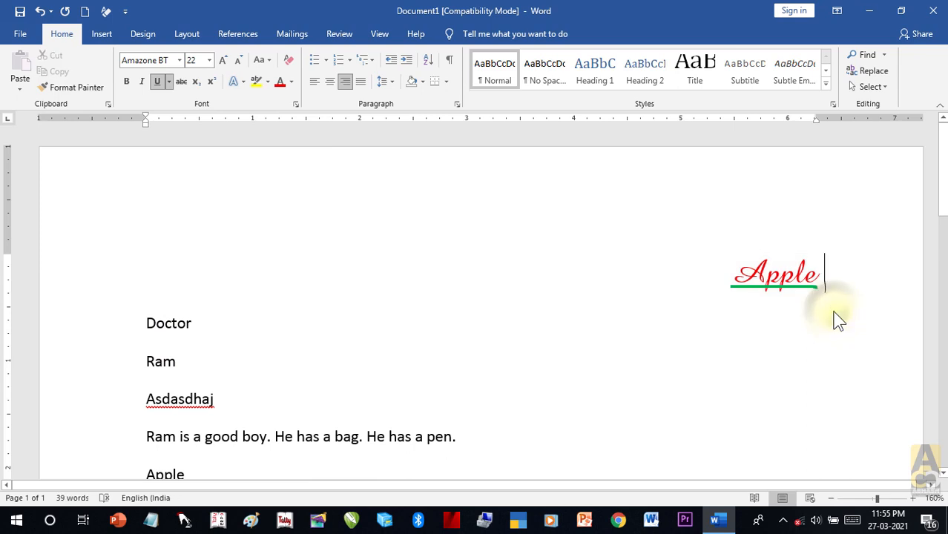
left_click_drag(819, 273, 720, 282)
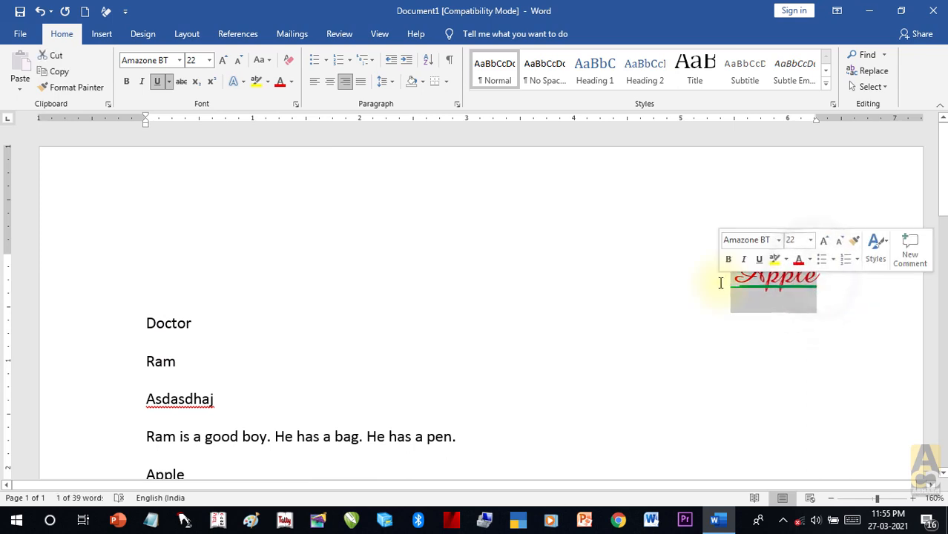
left_click(210, 60)
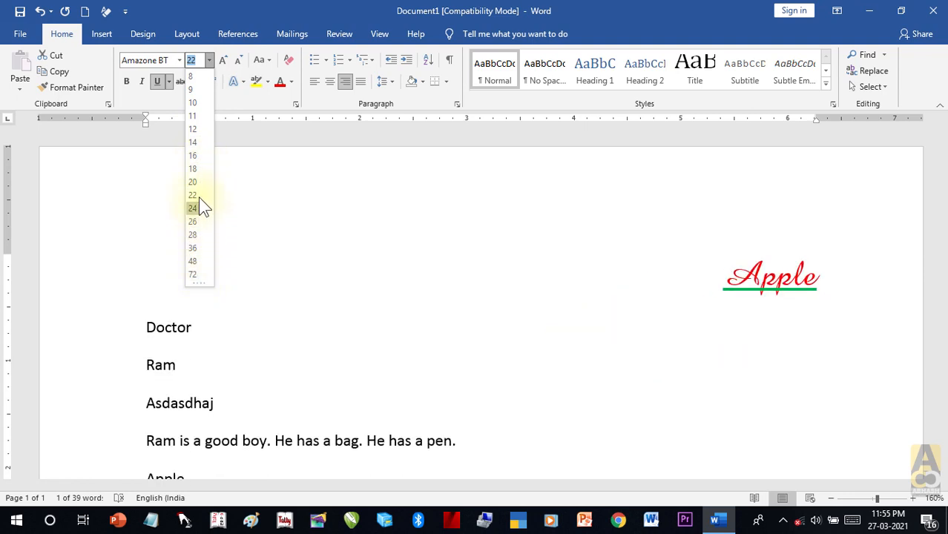
Step: Change Apple's font size to 25 in the Font Size box
key("Escape")
left_click(195, 62)
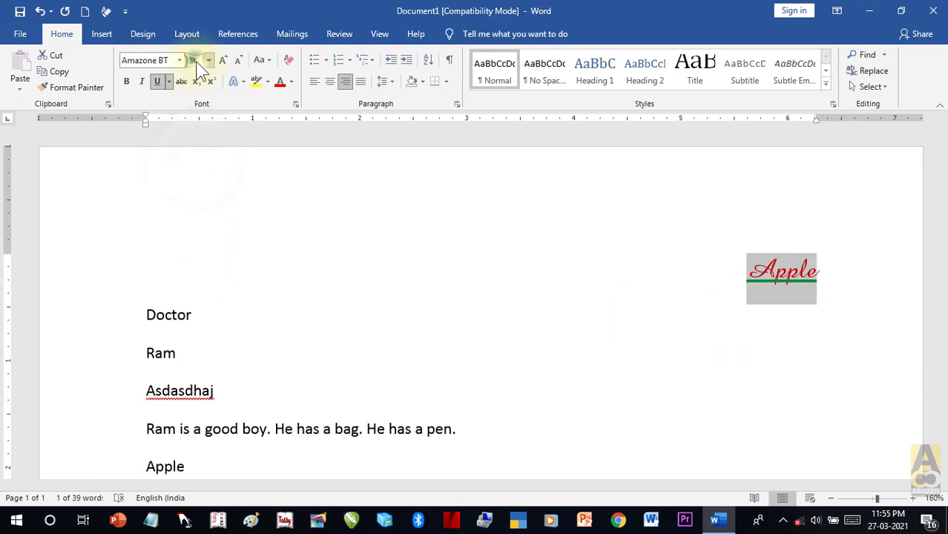
key("BackSpace")
type("25")
key("Return")
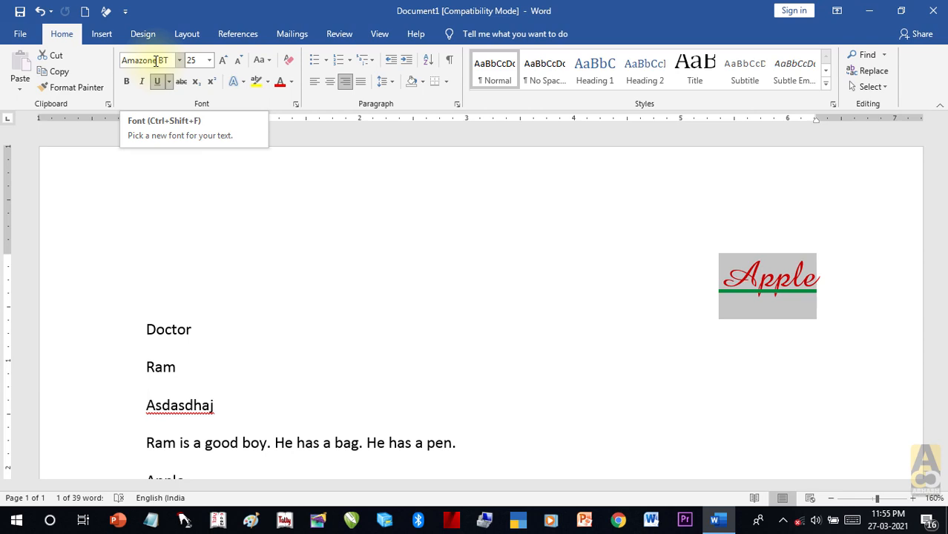
Step: Try Arial Black, Calibri and then Times New Roman as Apple's font
left_click(171, 60)
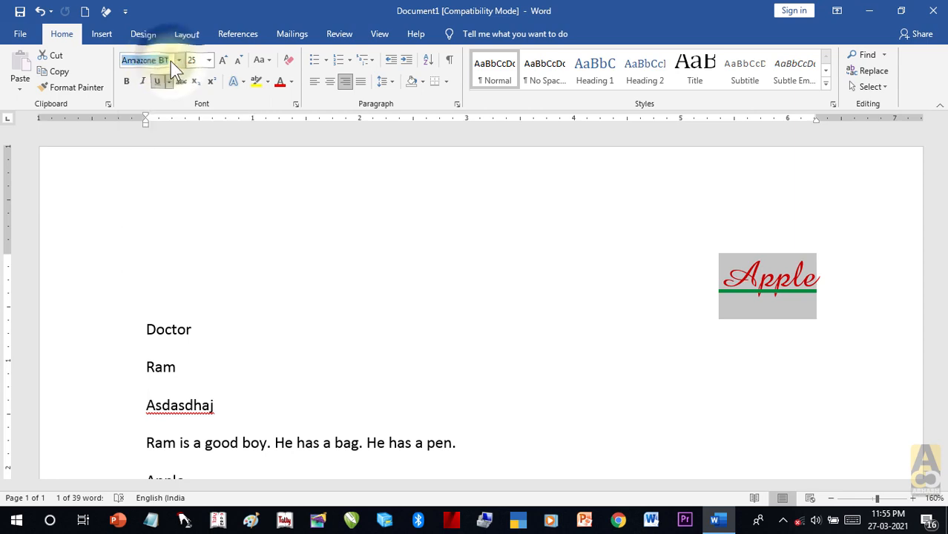
type("Arial Black")
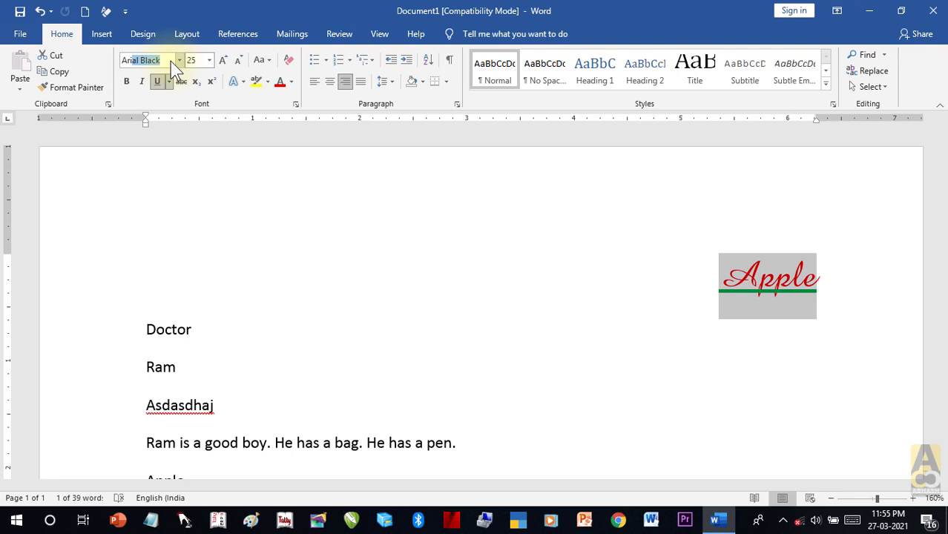
key("Return")
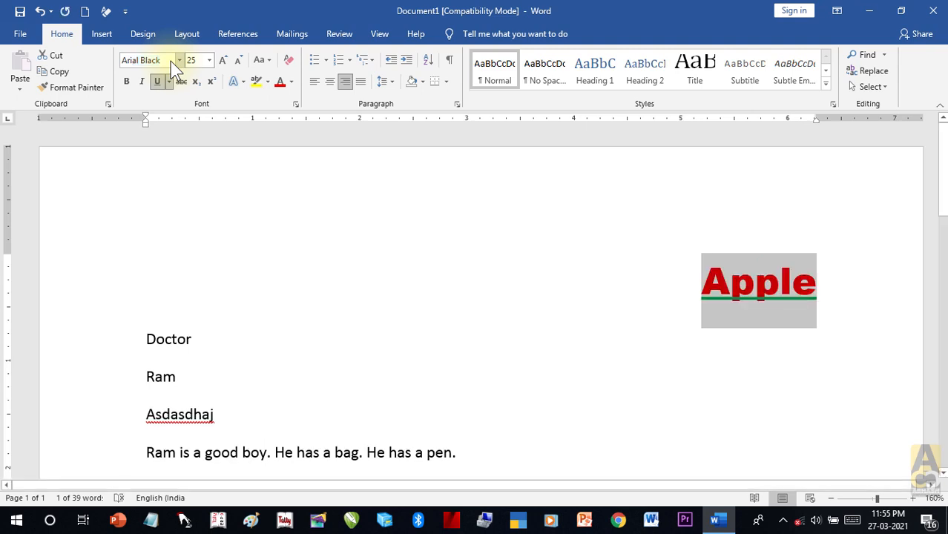
left_click(165, 61)
type("Calibri")
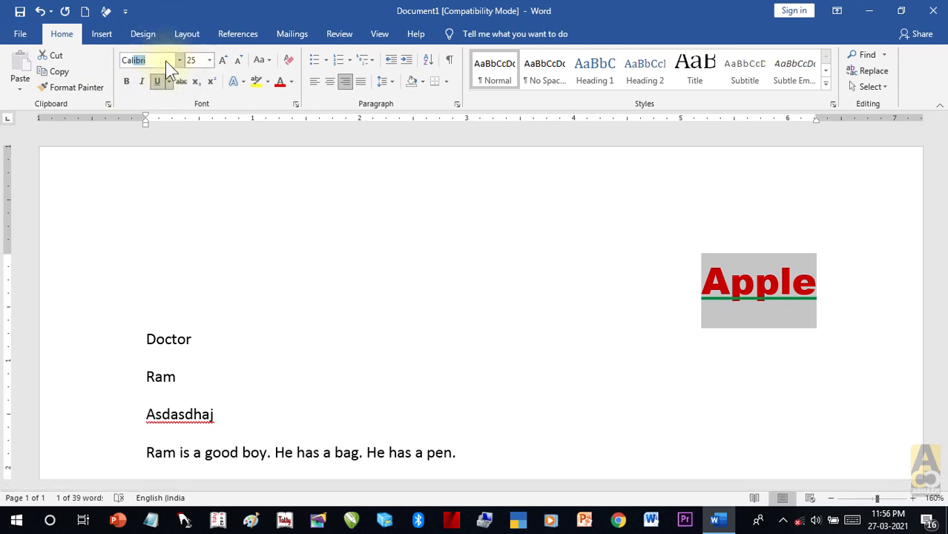
key("Return")
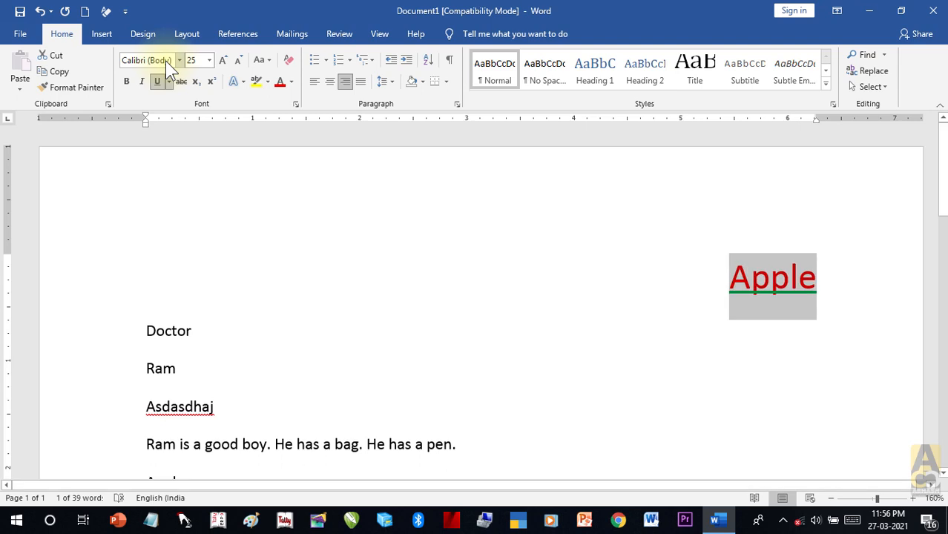
left_click(156, 62)
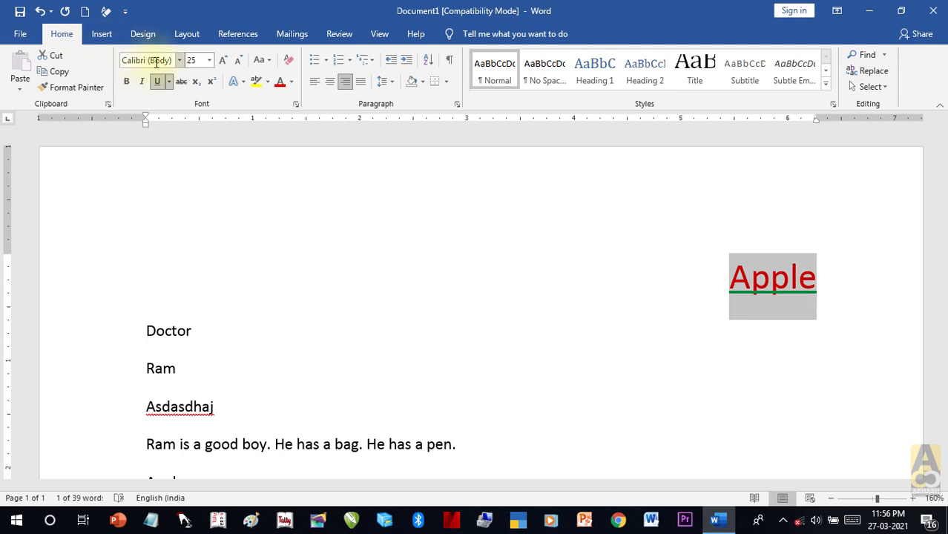
key("BackSpace")
type("Times Ne")
key("Return")
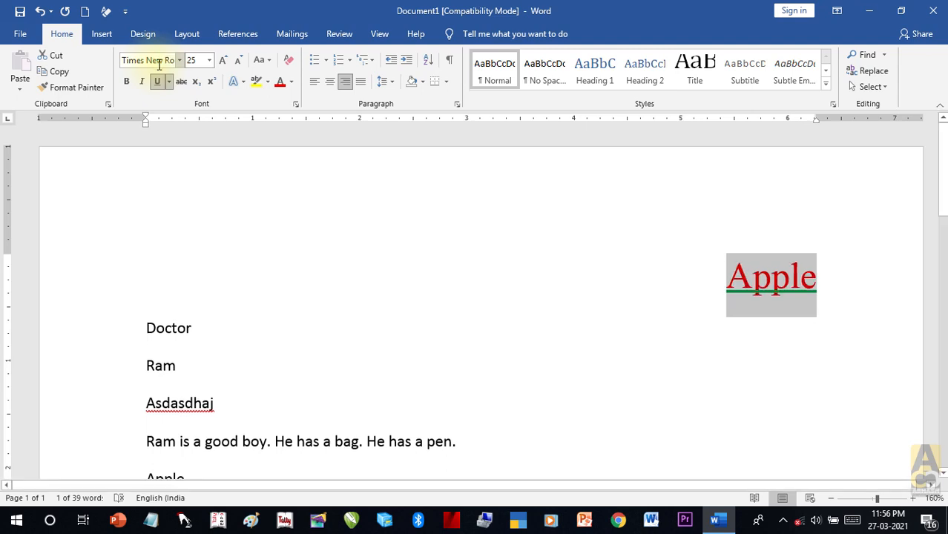
Step: Switch Apple's font to Impact, then settle on Amazone BT
left_click(158, 64)
type("Im")
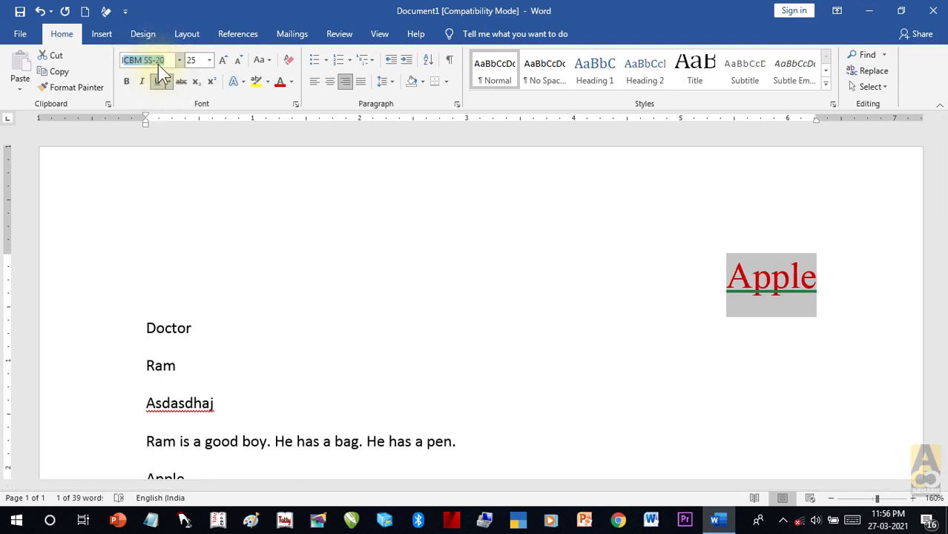
key("Return")
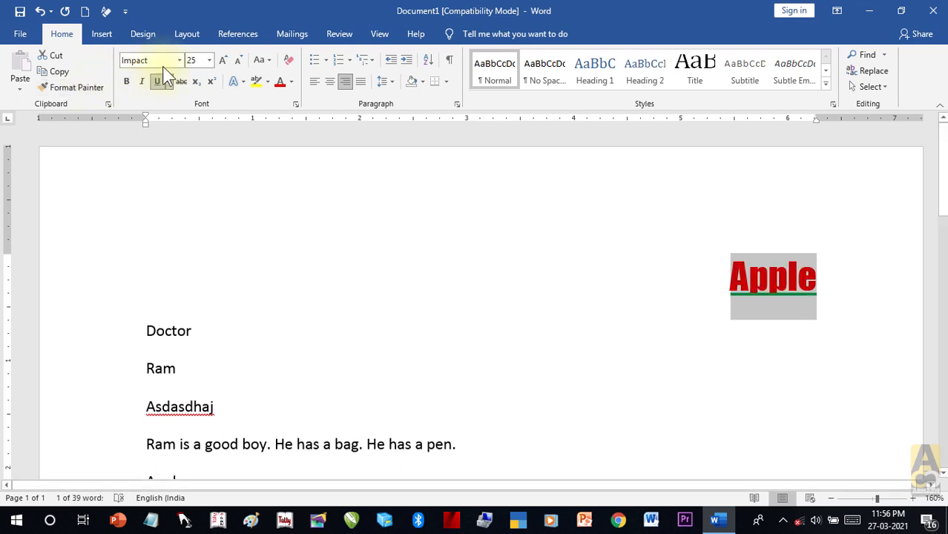
left_click(162, 62)
type("Amazone BT")
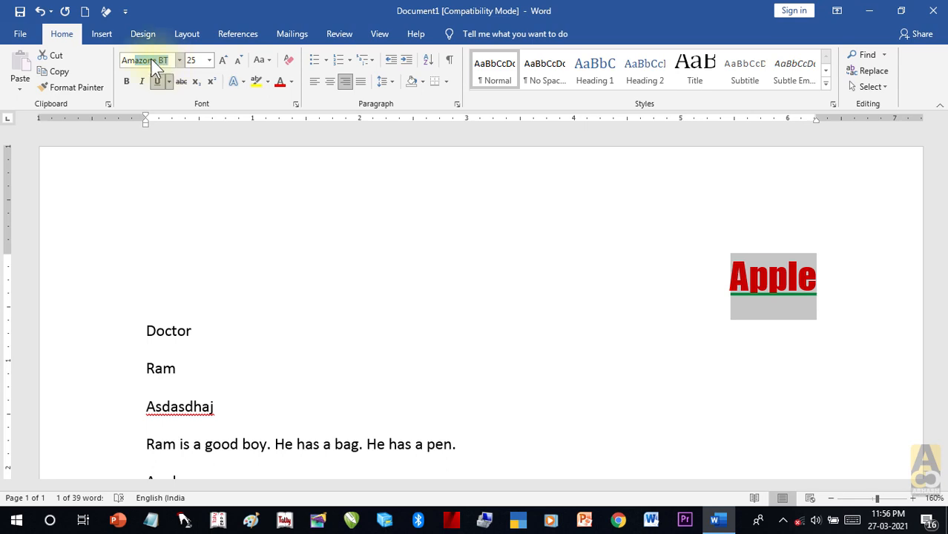
key("Return")
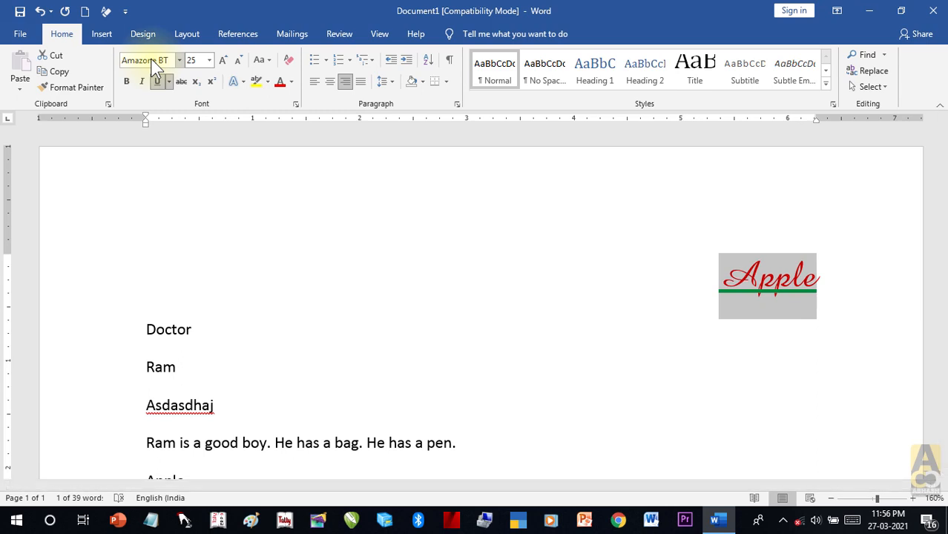
Step: Enlarge Apple several steps with Grow Font
left_click(222, 61)
left_click(222, 60)
left_click(223, 60)
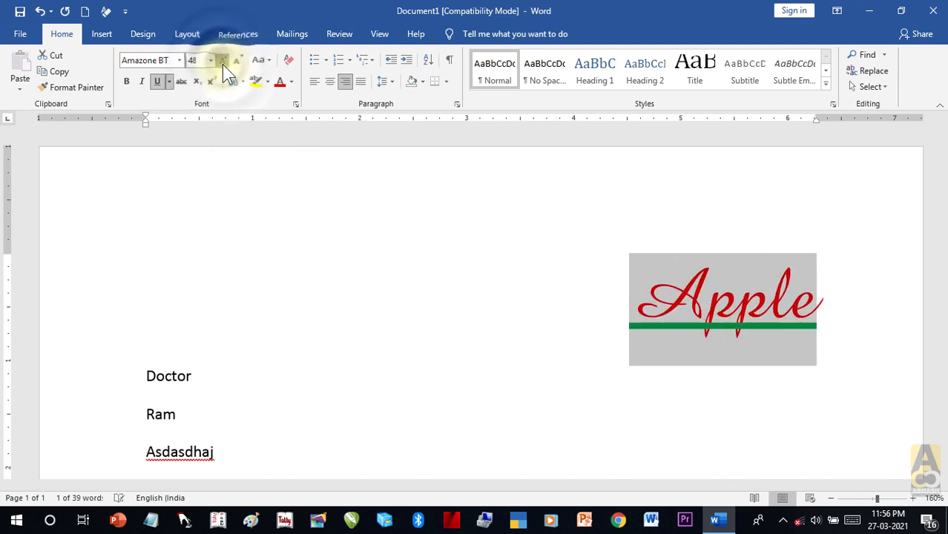
left_click(223, 60)
left_click(223, 60)
left_click(222, 60)
left_click(222, 60)
left_click(222, 63)
left_click(222, 63)
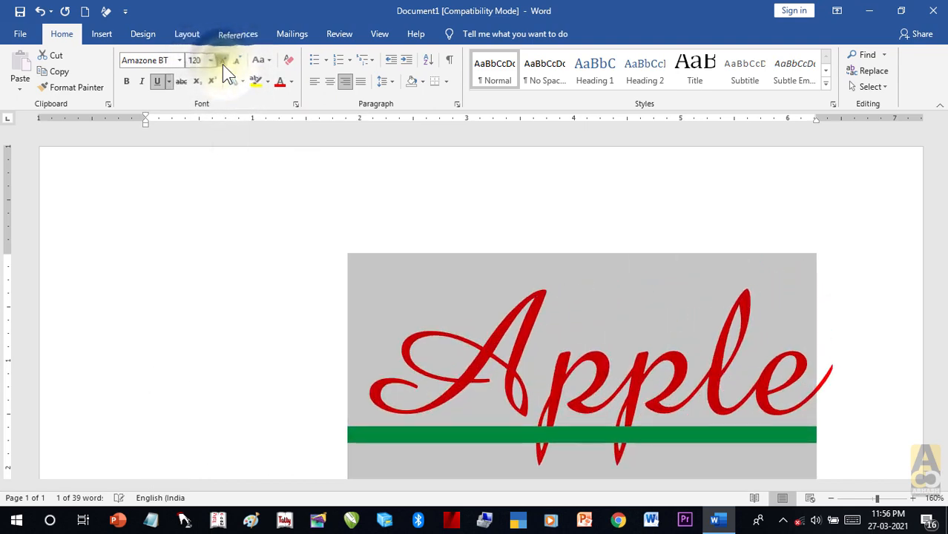
left_click(222, 63)
left_click(222, 63)
left_click(223, 63)
left_click(222, 63)
Step: Shrink Apple back down to size 22 with Shrink Font
left_click(237, 62)
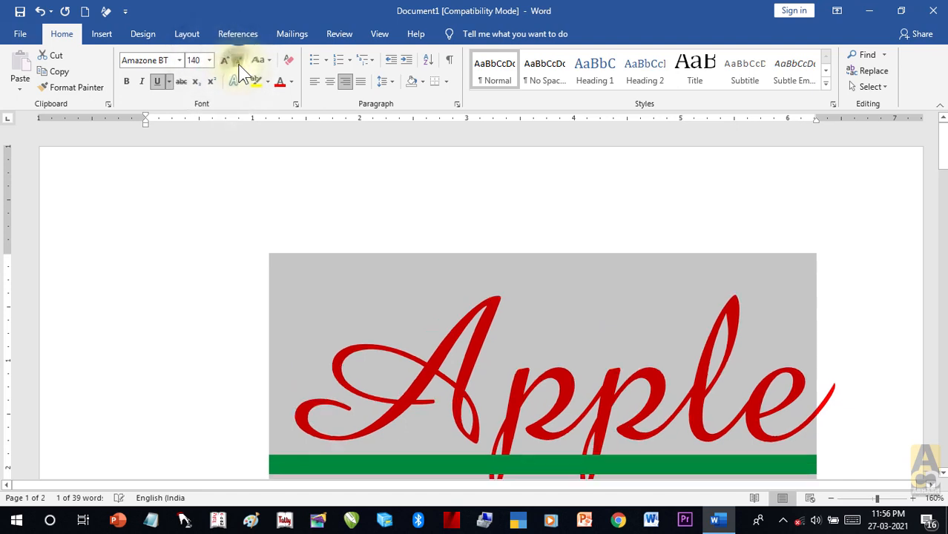
left_click(237, 62)
left_click(237, 62)
left_click(237, 62)
left_click(238, 66)
left_click(238, 66)
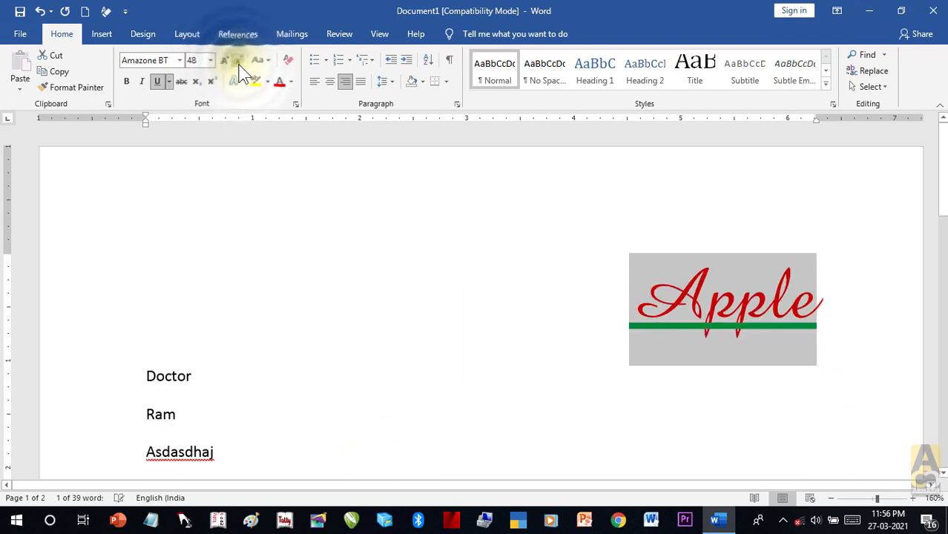
left_click(238, 65)
left_click(238, 65)
left_click(238, 65)
left_click(238, 65)
left_click(238, 65)
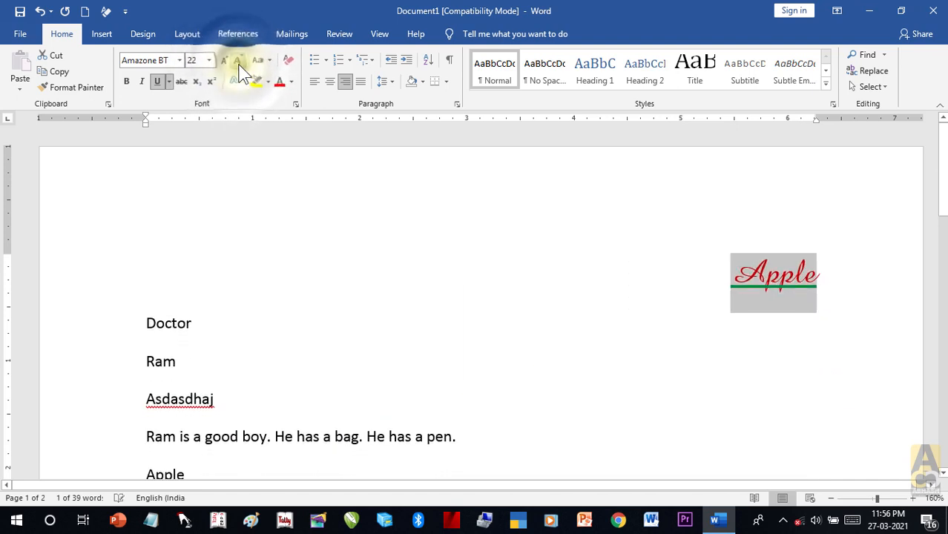
Step: Apply strikethrough to Apple and then remove it again
left_click(185, 81)
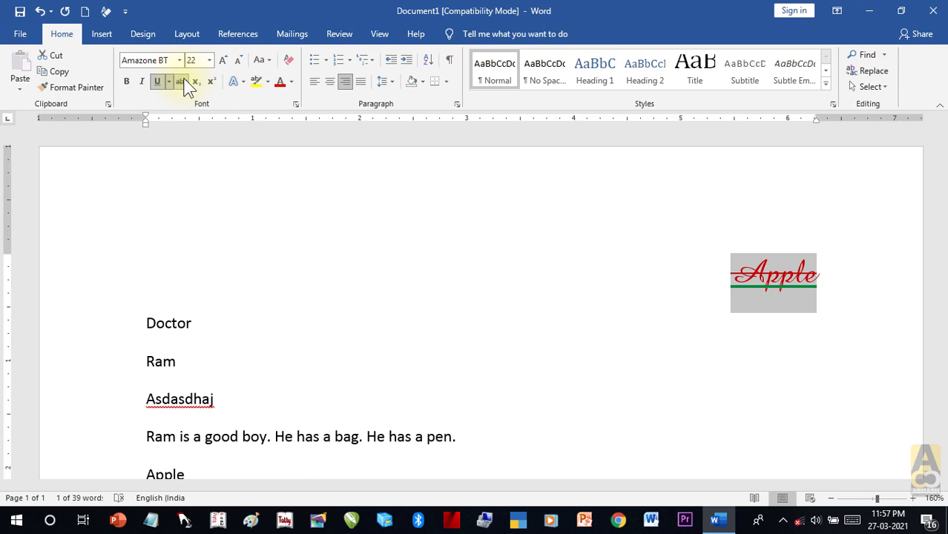
left_click(184, 81)
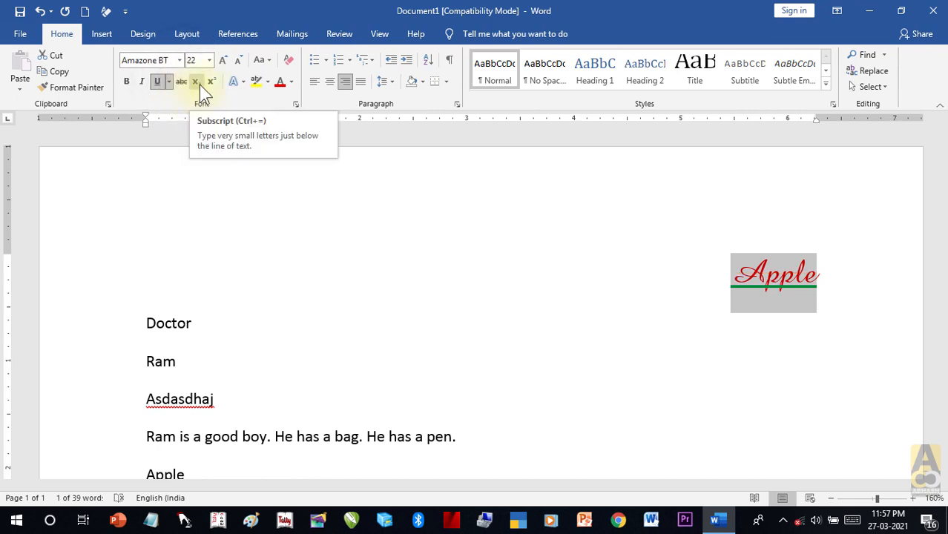
left_click(299, 333)
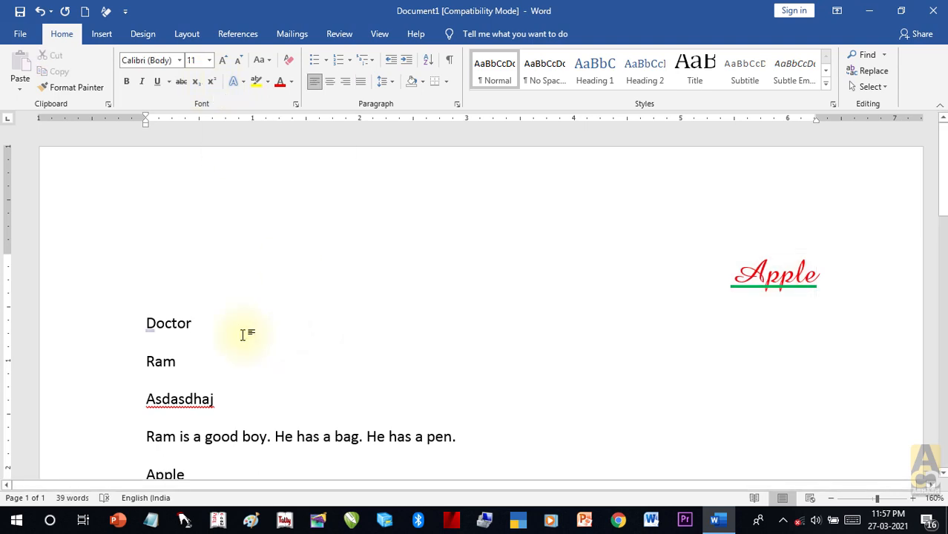
Step: Add two new lines below Doctor reading X2 and co2
key("Return")
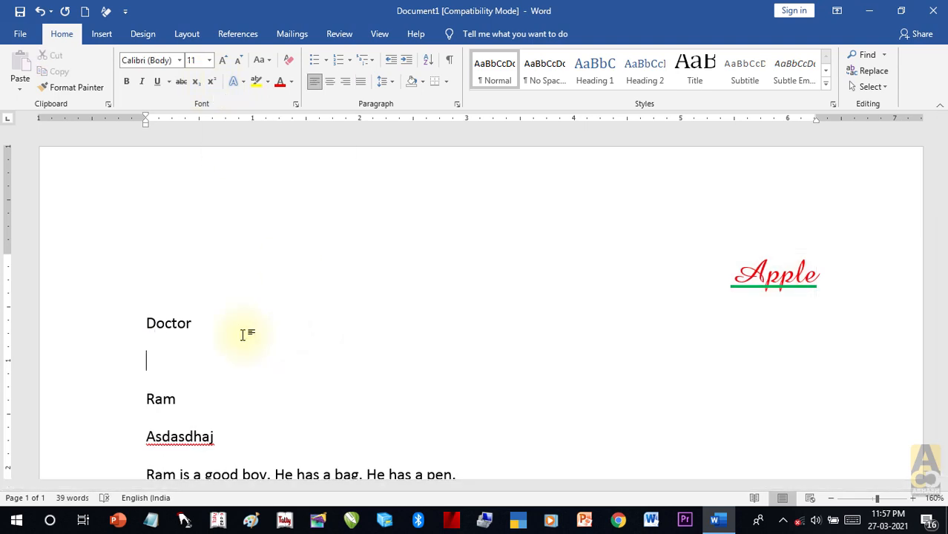
type("X2")
key("Return")
type("co2")
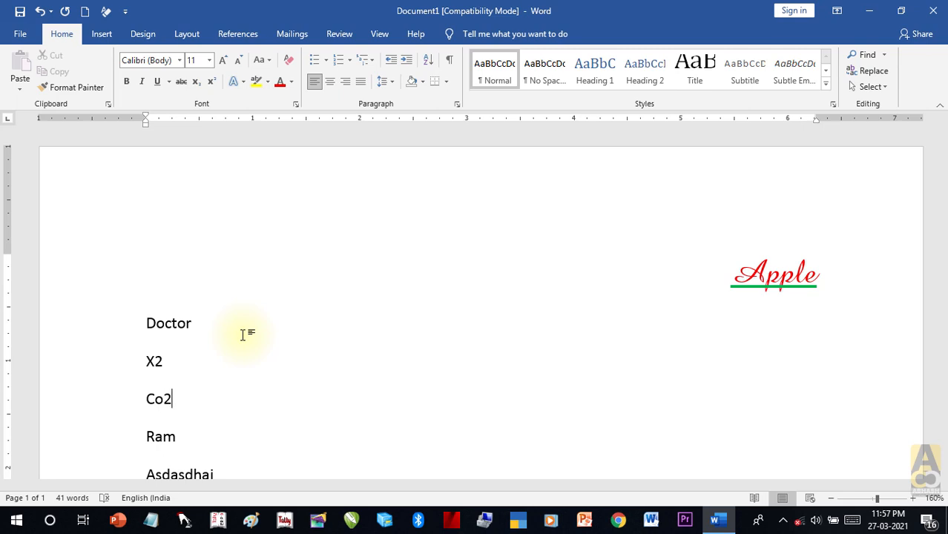
Step: Make the 2 in X2 superscript
scroll(159, 368, "up", 1)
scroll(159, 367, "up", 1)
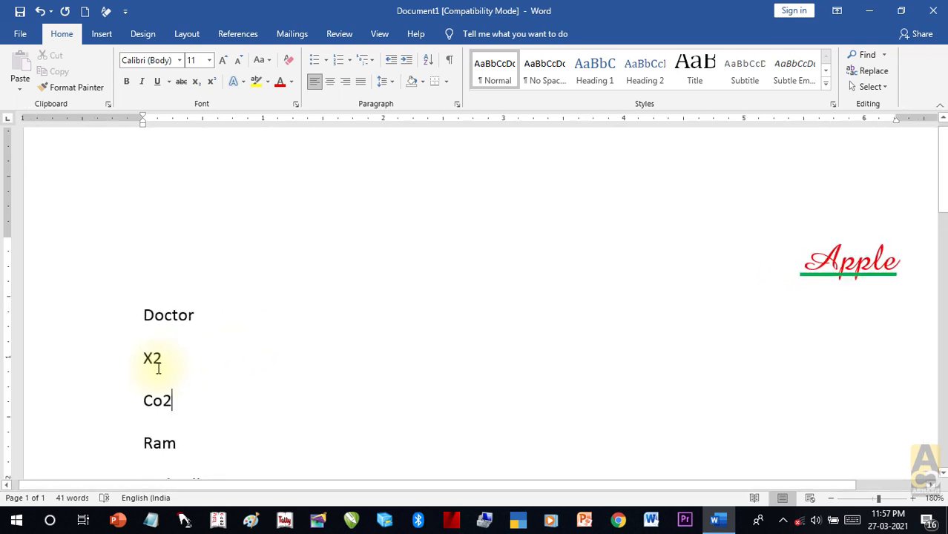
left_click_drag(152, 359, 163, 360)
left_click(163, 359)
left_click(154, 360)
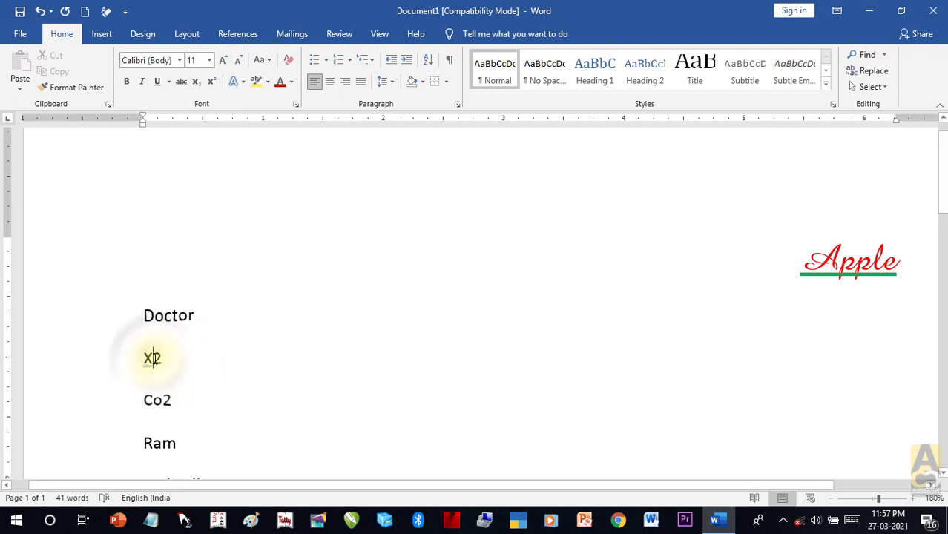
left_click_drag(153, 360, 168, 373)
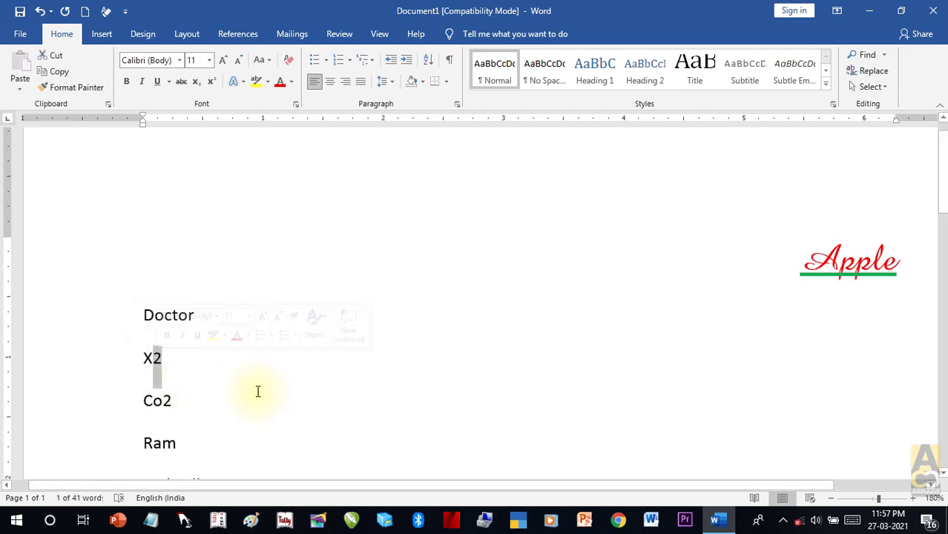
left_click(211, 82)
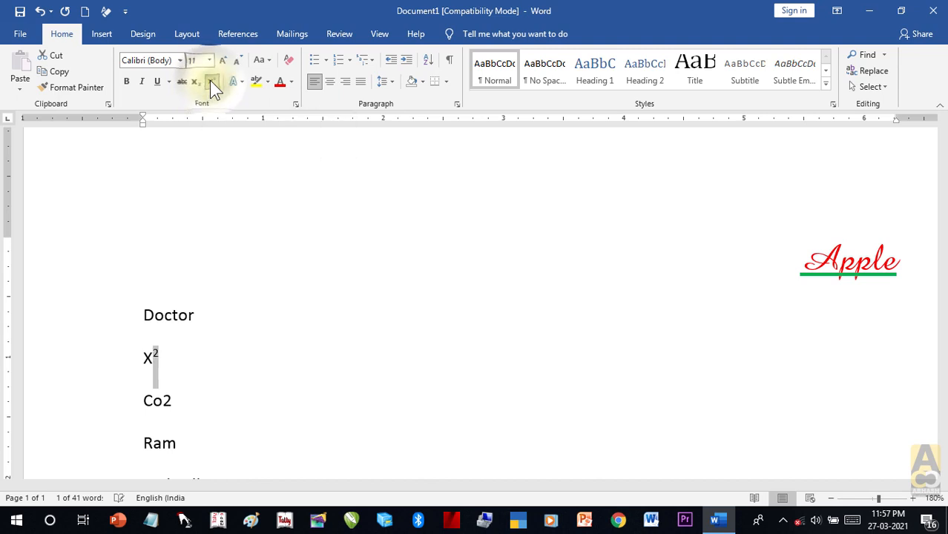
Step: Make the 2 in Co2 subscript
left_click_drag(173, 400, 164, 402)
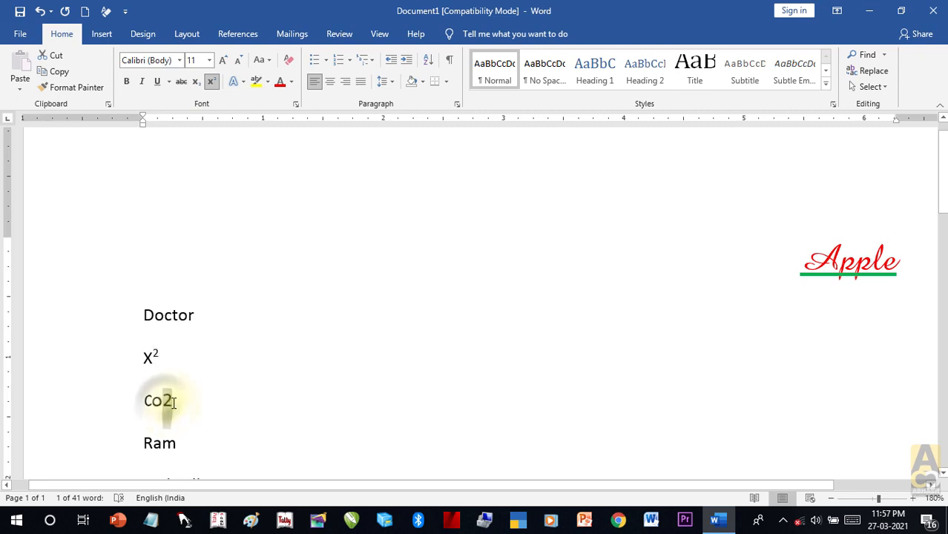
left_click(196, 80)
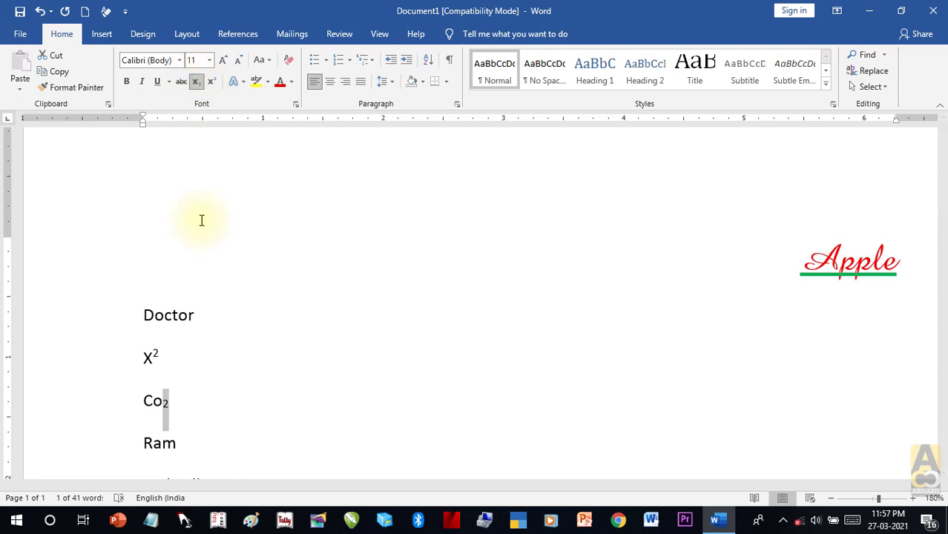
left_click(205, 404)
Step: Add a line of random letters below Co₂ and set it in subscript
key("Return")
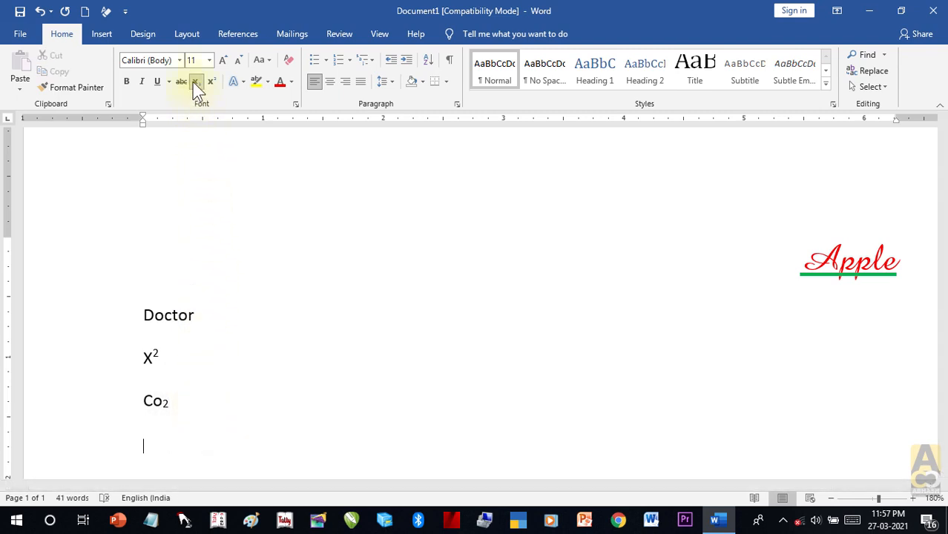
type("hejrkretjl jretkrjektjrkejtkrje")
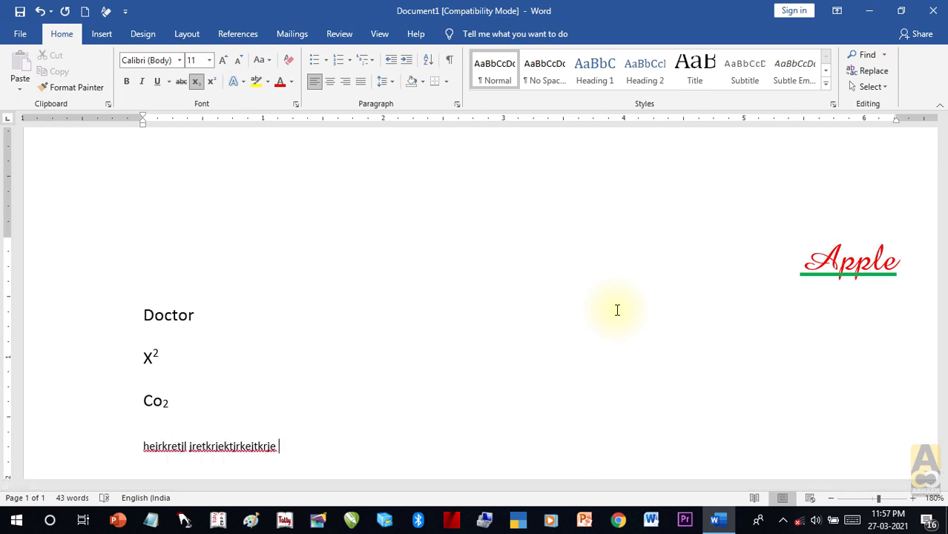
left_click_drag(310, 449, 123, 440)
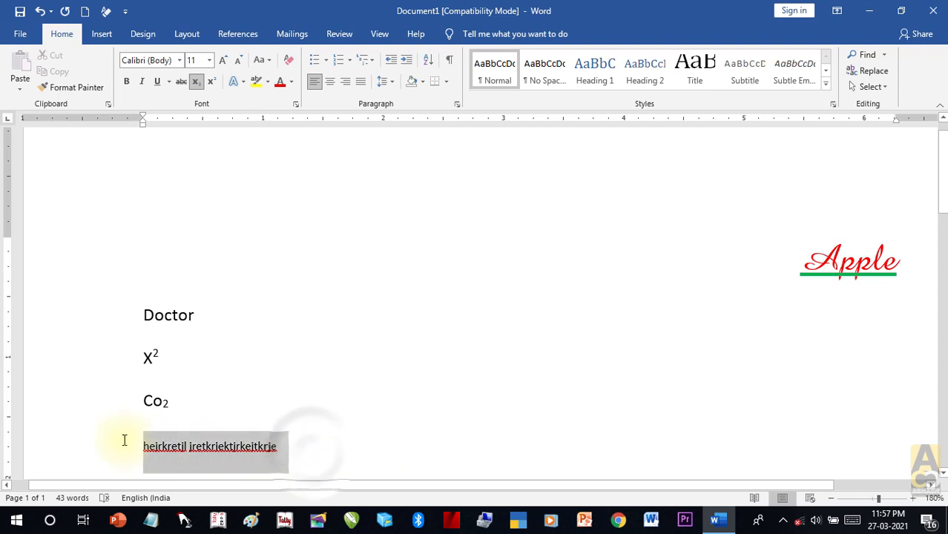
left_click(196, 82)
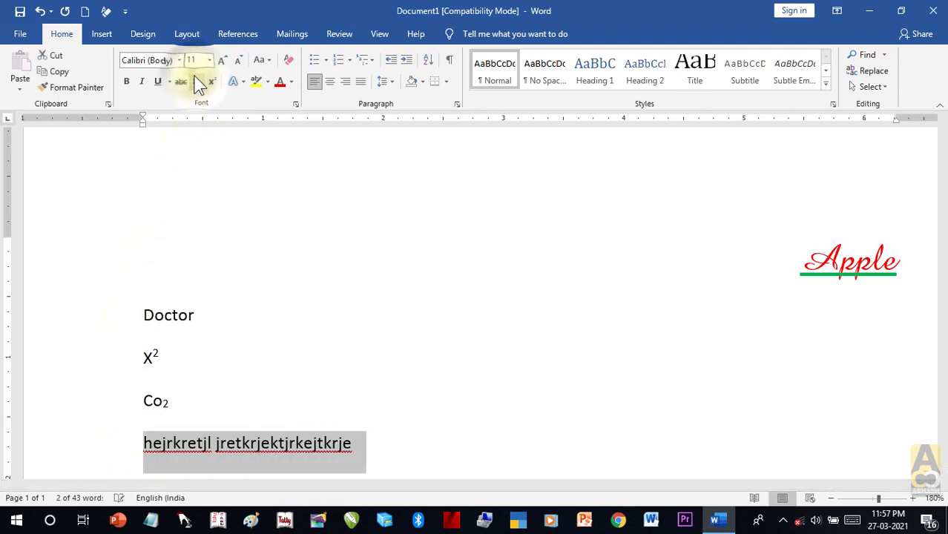
left_click(196, 82)
left_click(197, 82)
left_click(197, 81)
Step: Insert an empty line below Co₂ with subscript turned on
left_click(186, 405)
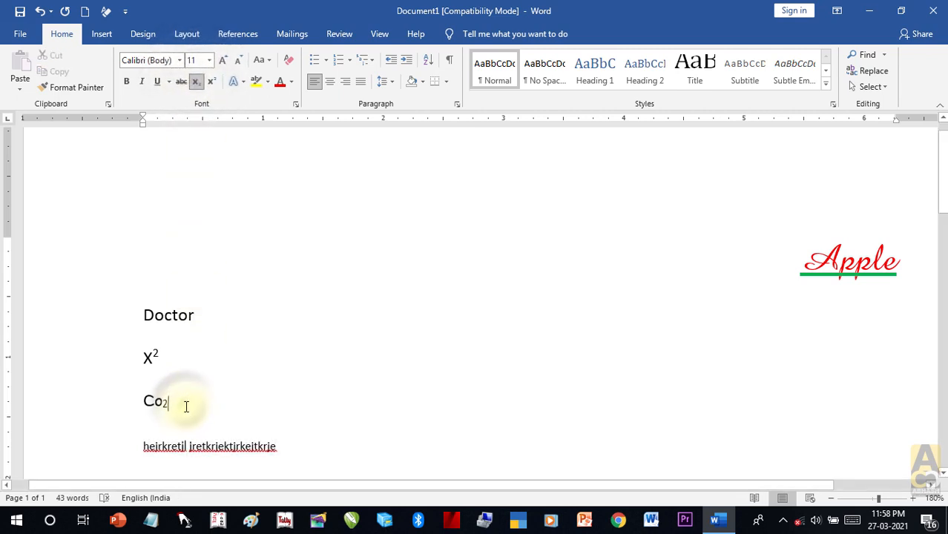
key("Return")
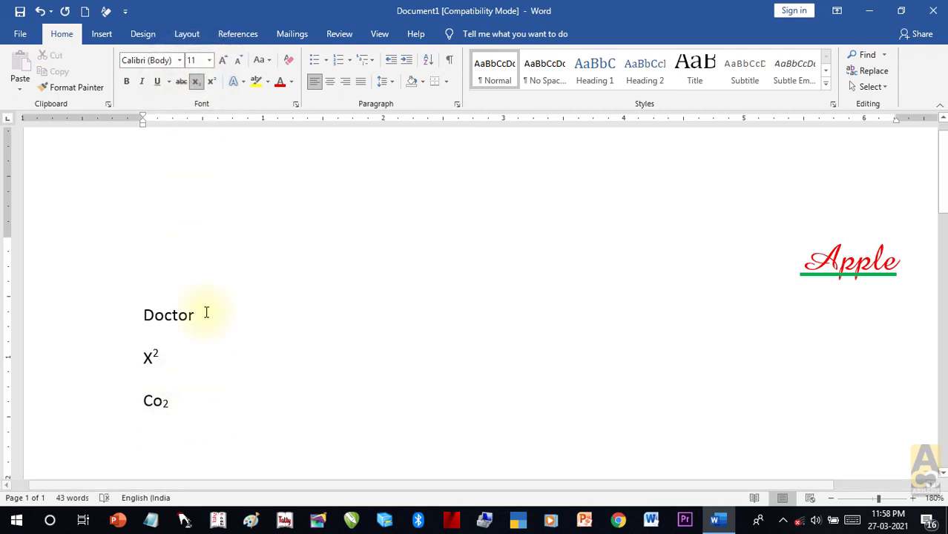
left_click(196, 82)
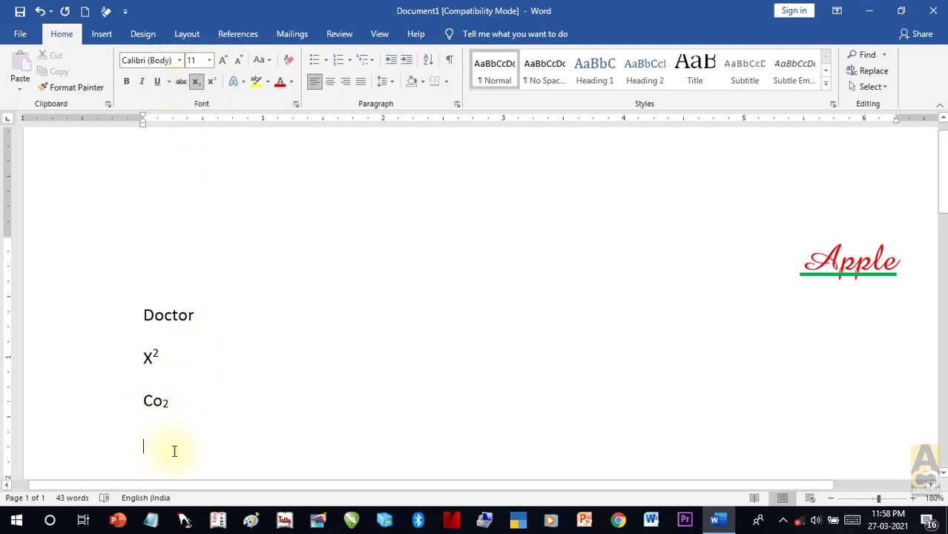
left_click(200, 82)
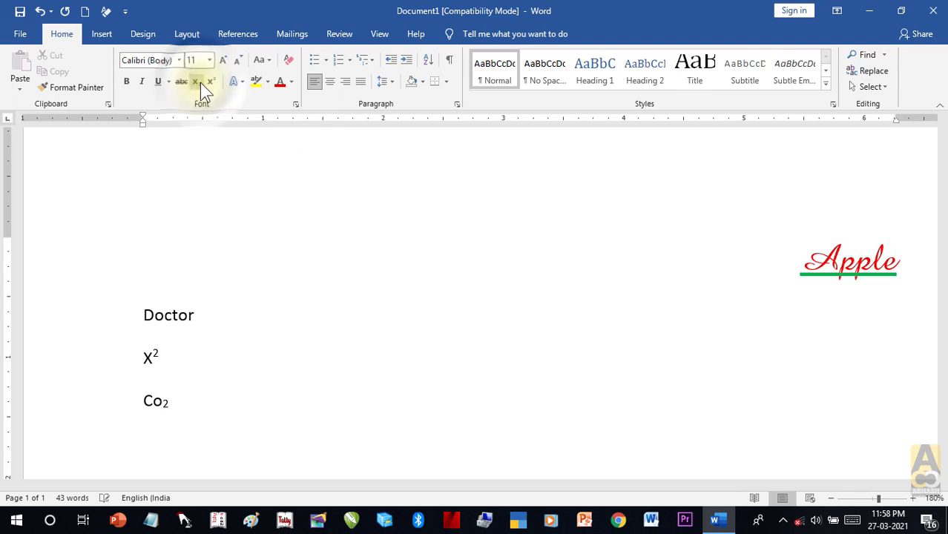
Step: Highlight the sentence 'He has a bag.' in bright green
scroll(292, 398, "down", 4)
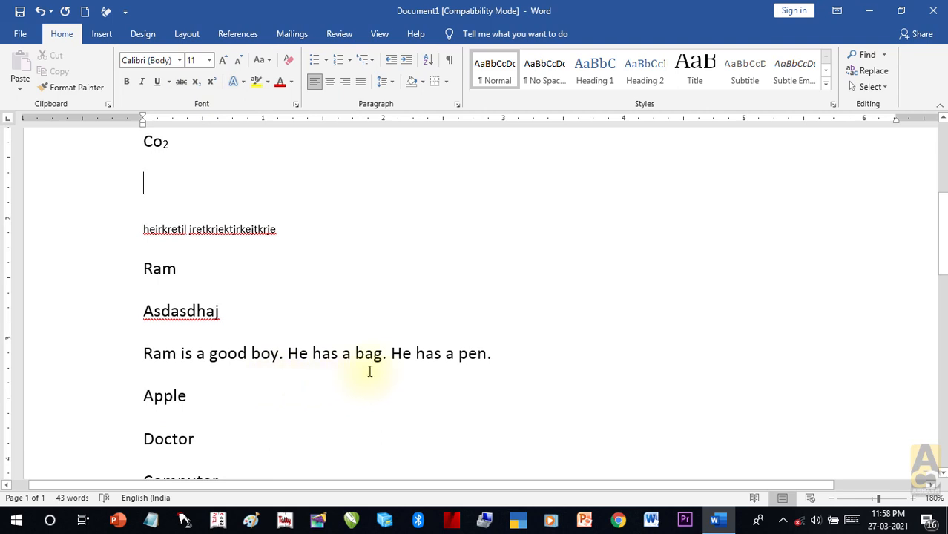
left_click_drag(385, 357, 290, 354)
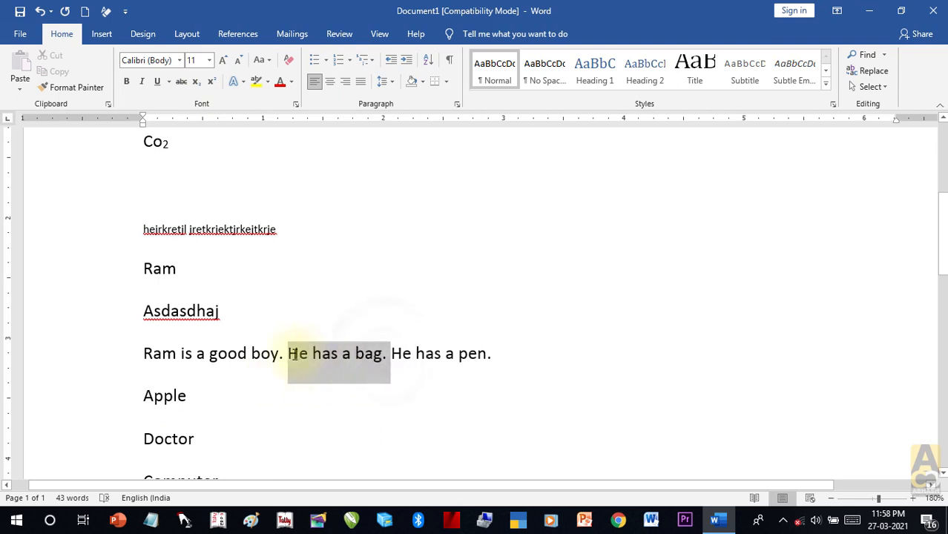
left_click(269, 81)
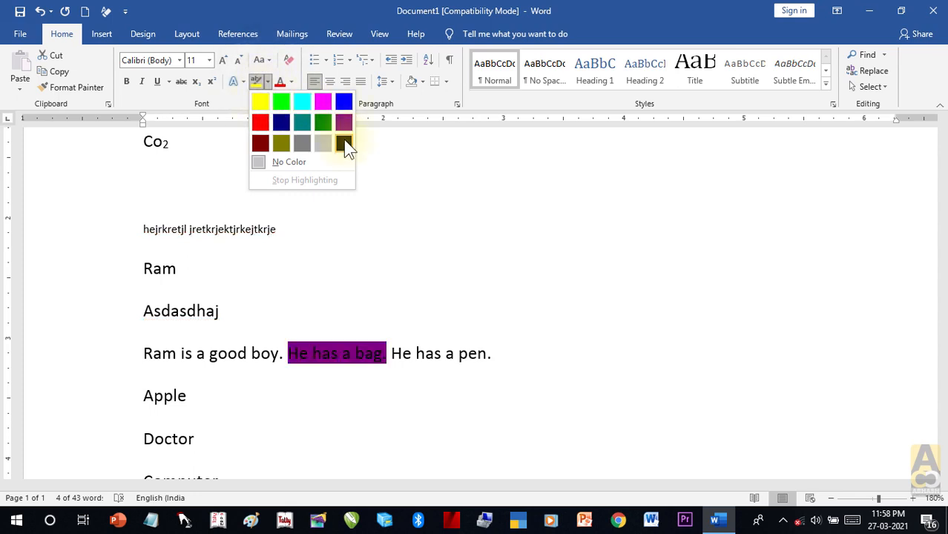
left_click(279, 104)
left_click(391, 173)
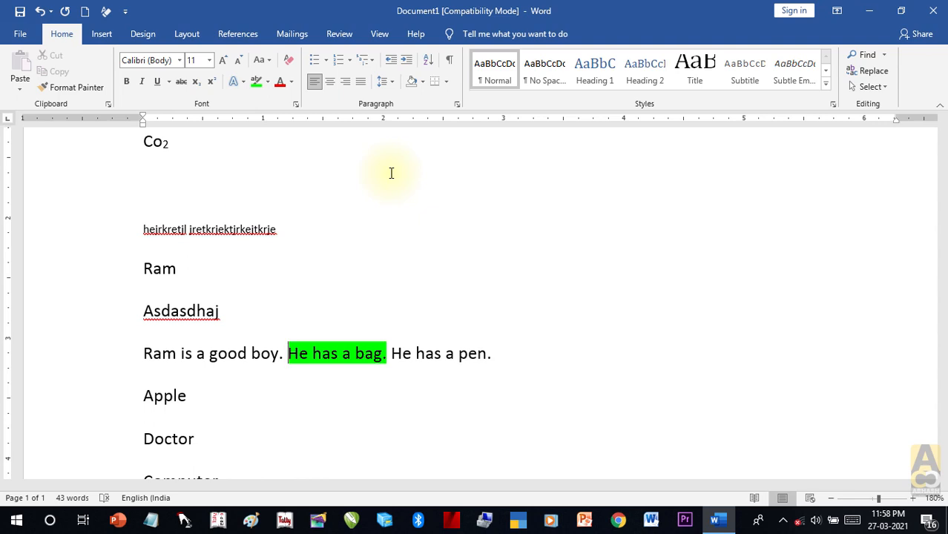
Step: Remove the highlight from 'He has a bag.' using No Color
left_click(387, 358)
left_click_drag(387, 358, 281, 358)
left_click(268, 82)
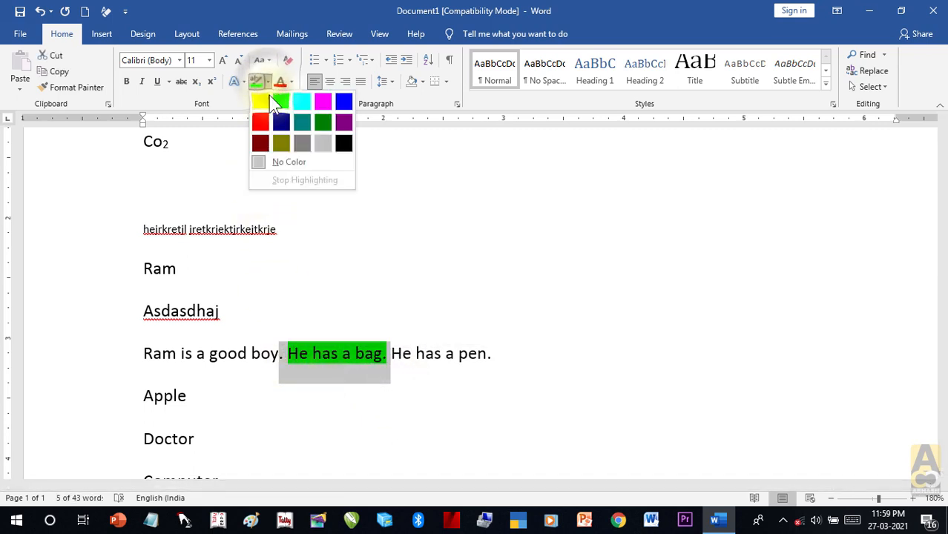
left_click(294, 164)
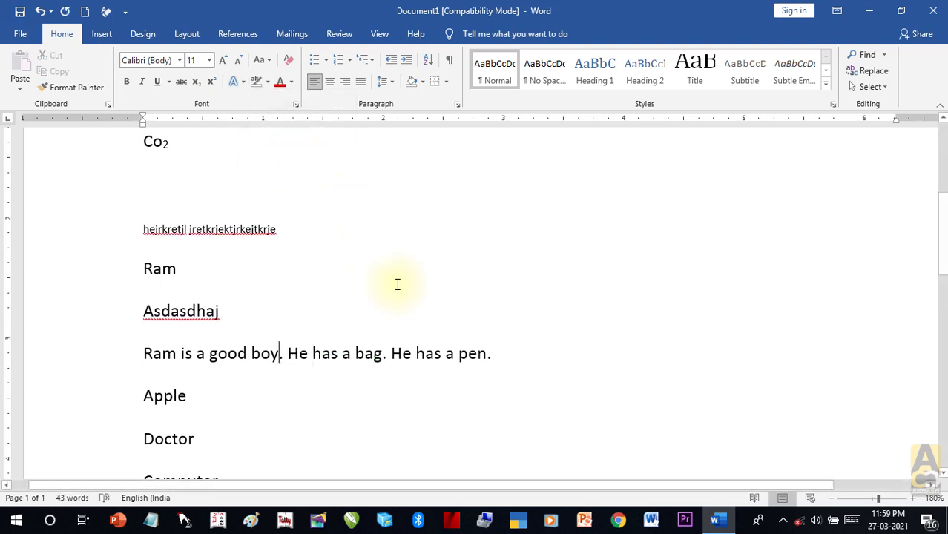
Step: Colour the Ram line dark red with Font Color
left_click_drag(492, 352, 116, 350)
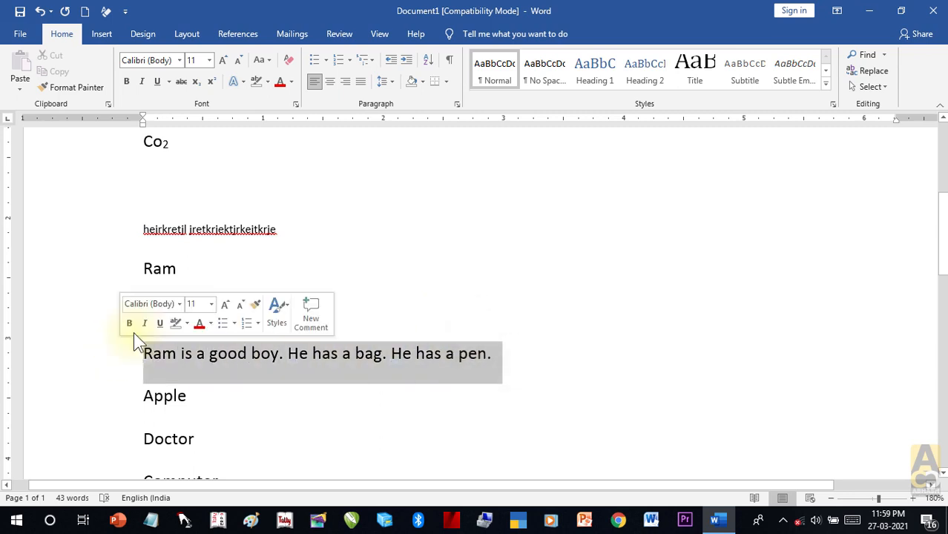
left_click(292, 83)
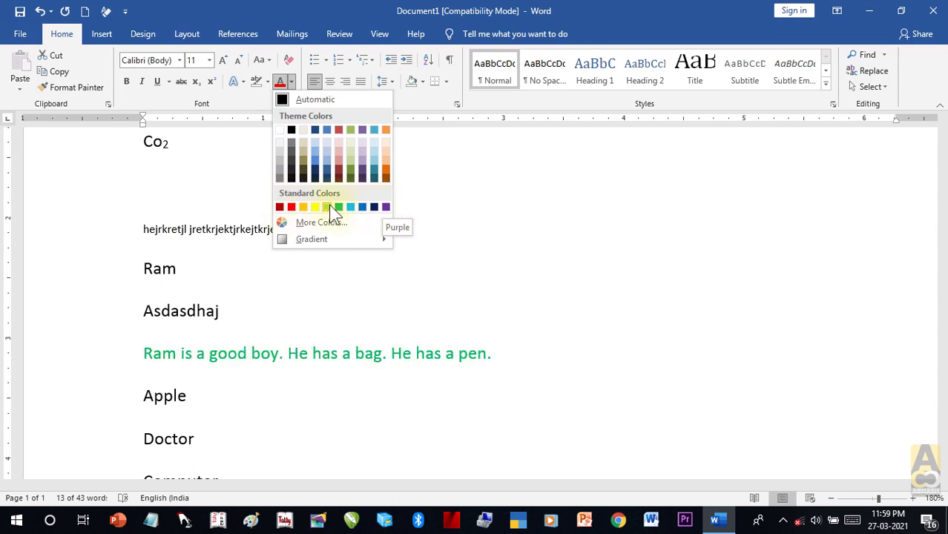
left_click(281, 206)
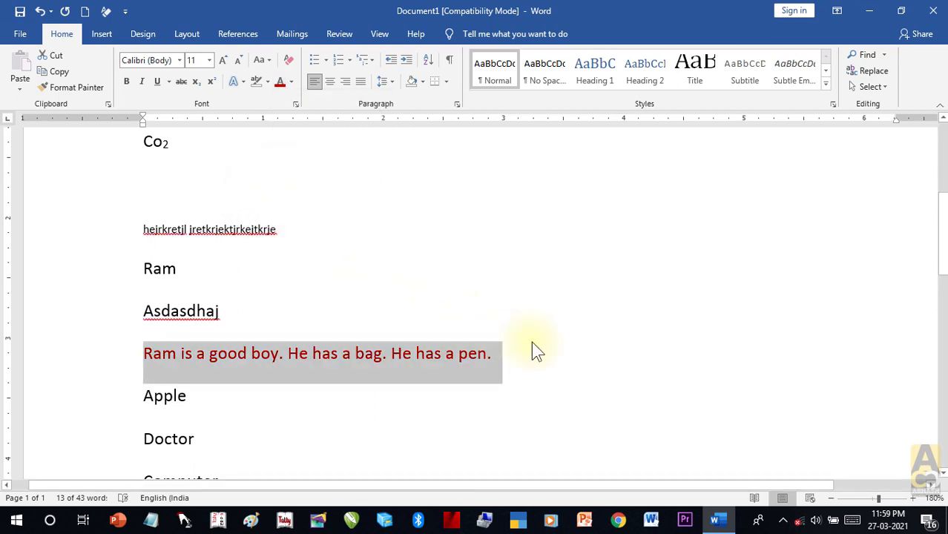
Step: Preview green, white, blue, cyan and pink in the More Colors Standard palette
left_click_drag(506, 360, 133, 361)
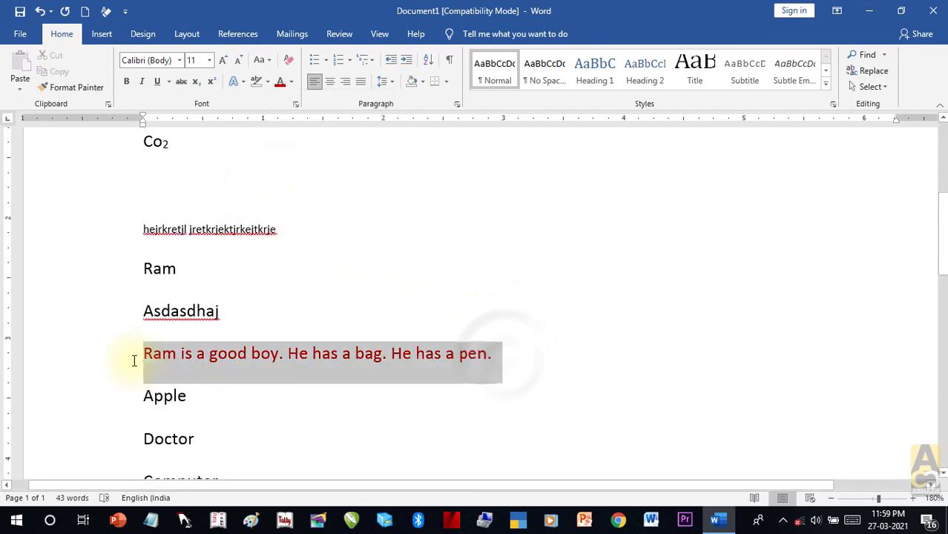
left_click(290, 82)
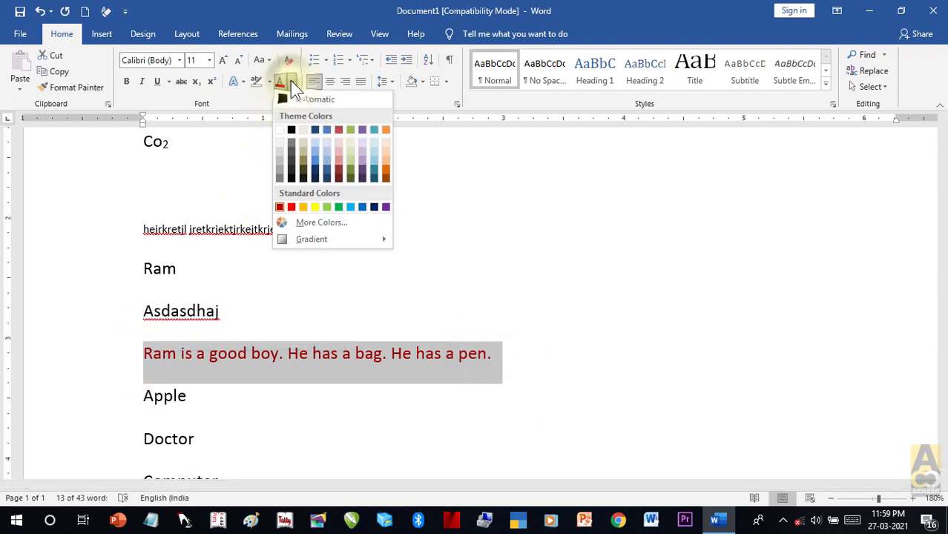
left_click(308, 223)
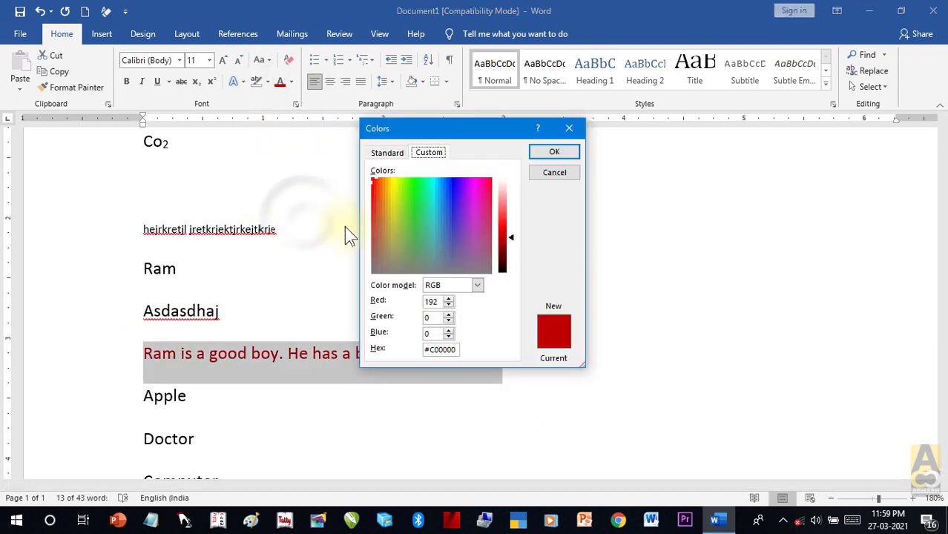
left_click_drag(482, 134, 722, 103)
left_click(603, 125)
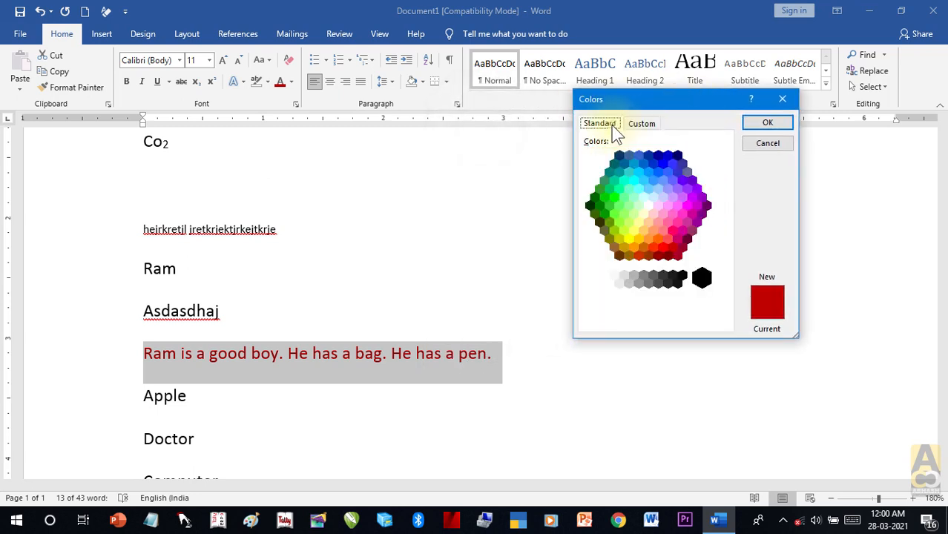
left_click(606, 195)
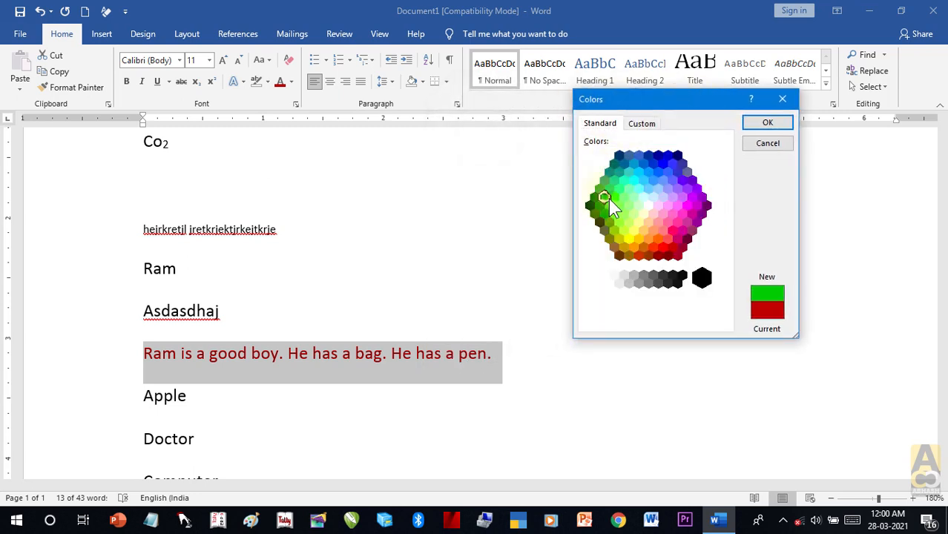
left_click(649, 208)
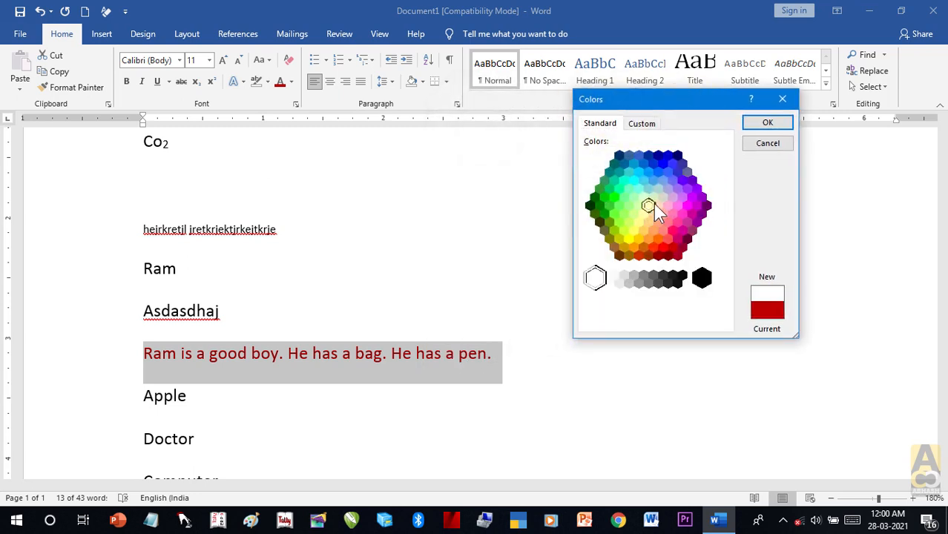
left_click(667, 172)
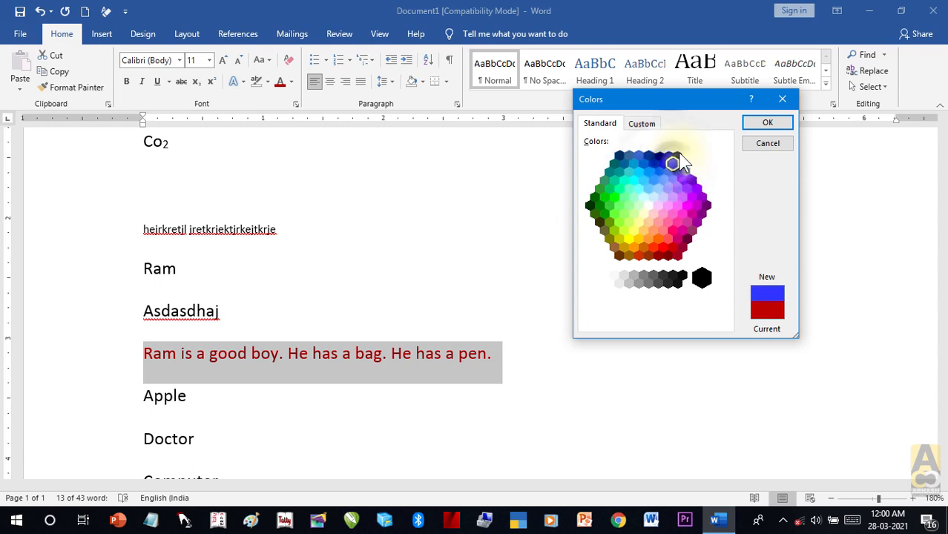
left_click(643, 197)
left_click(607, 197)
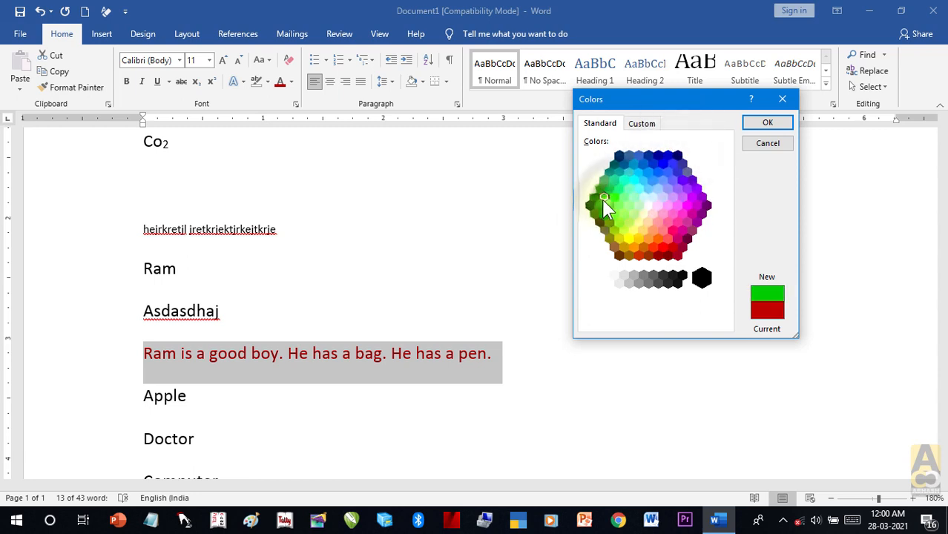
left_click(629, 205)
left_click(659, 204)
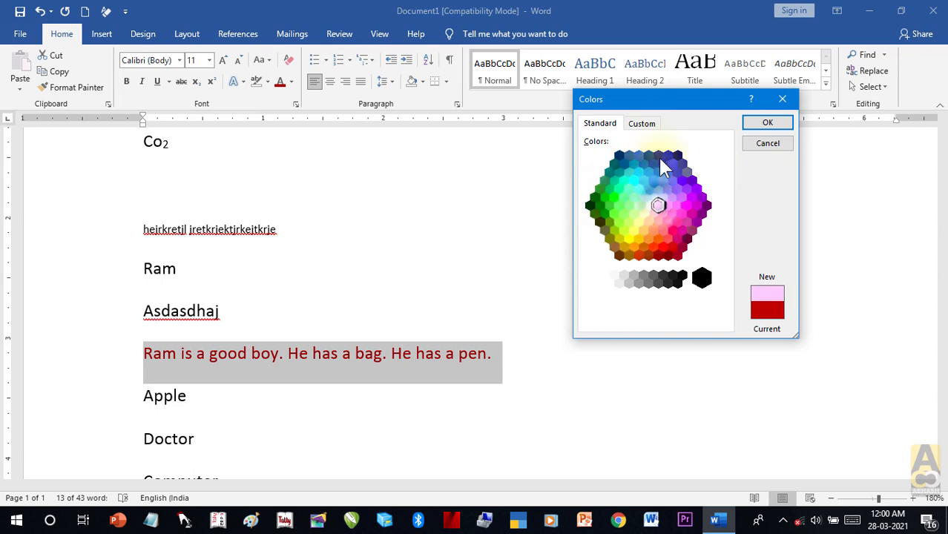
Step: Adjust a custom colour on the Custom tab, reaching RGB 97, 7, 13
left_click(645, 124)
left_click_drag(724, 157, 720, 137)
mouse_move(660, 172)
left_mouse_down()
mouse_move(635, 184)
mouse_move(604, 173)
mouse_move(604, 218)
mouse_move(670, 214)
left_mouse_up()
left_click_drag(697, 169, 725, 225)
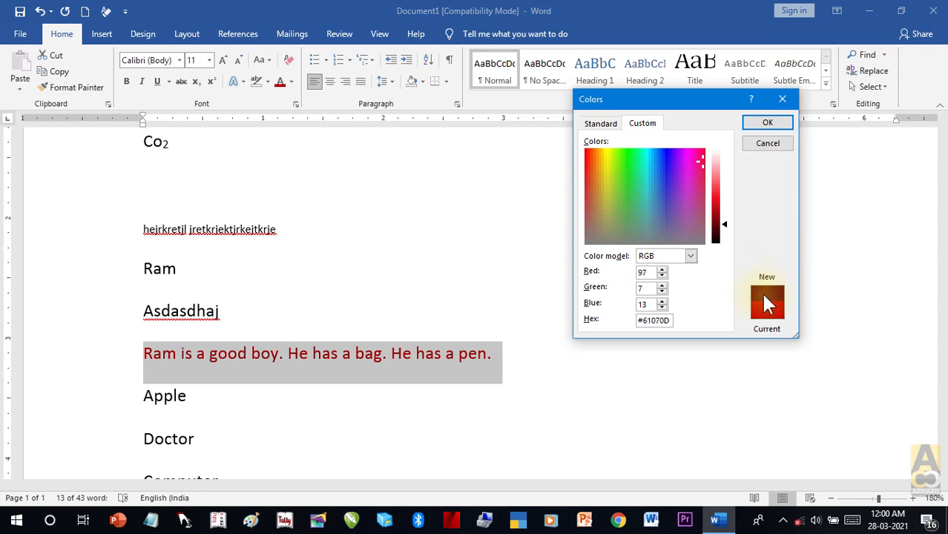
left_click(759, 122)
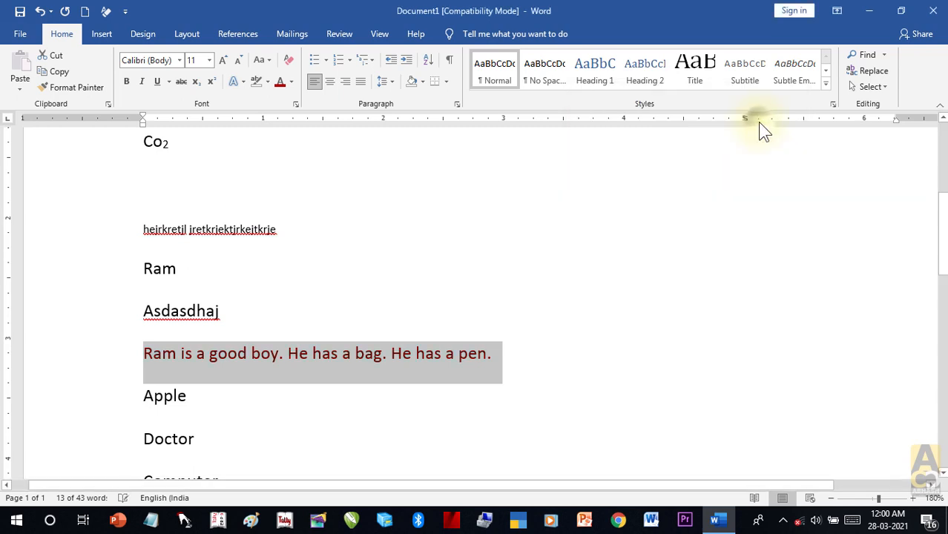
left_click(640, 348)
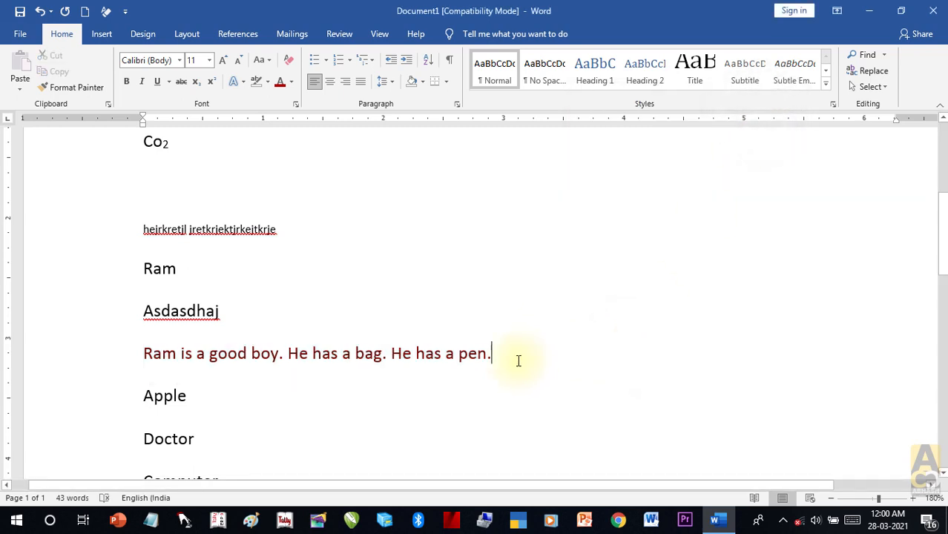
left_click(106, 376)
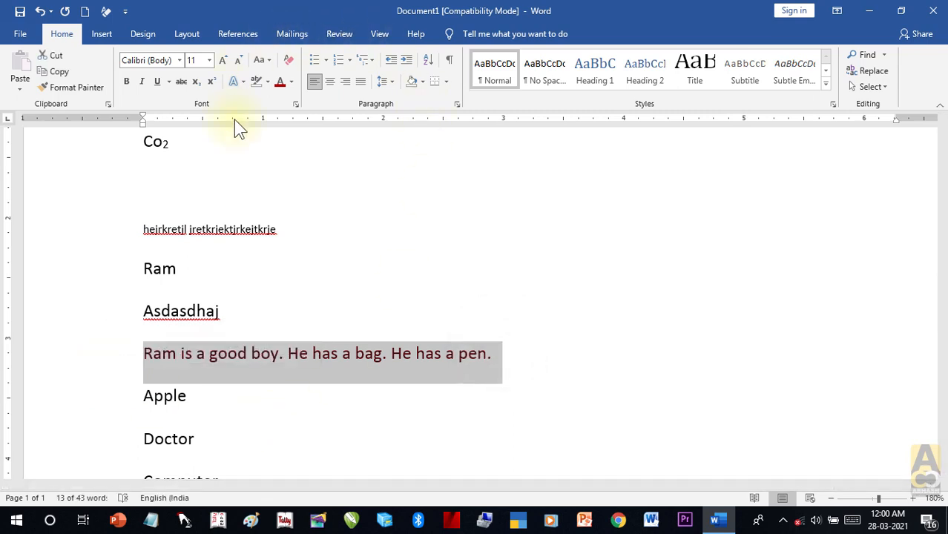
left_click(292, 82)
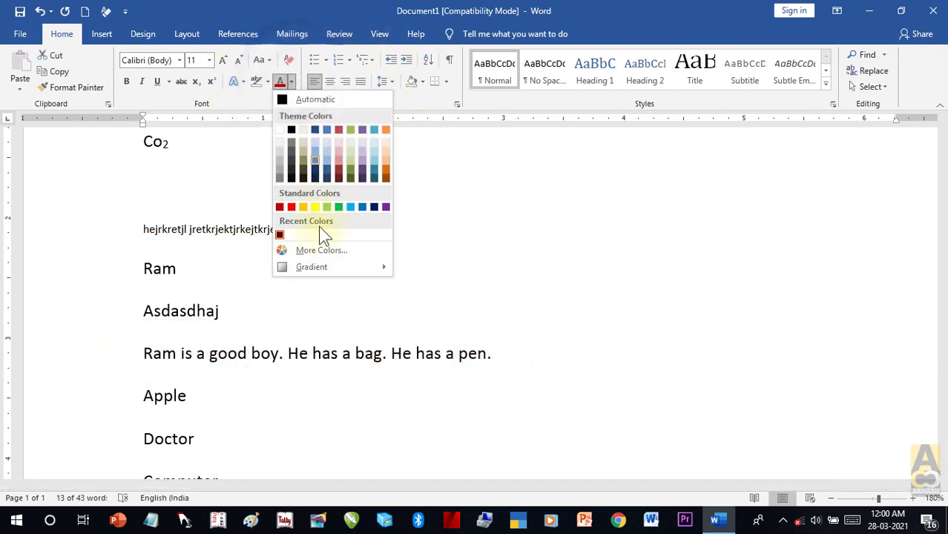
mouse_move(321, 264)
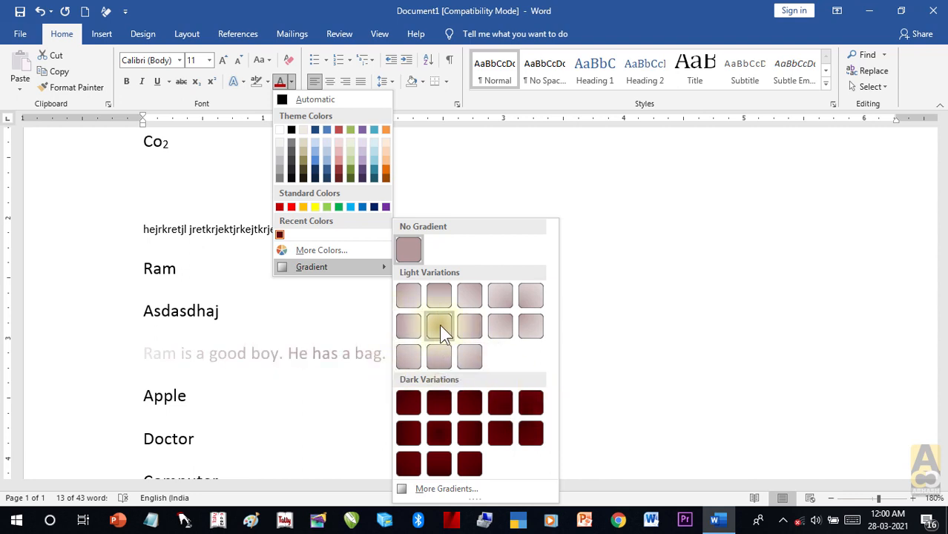
left_click(407, 250)
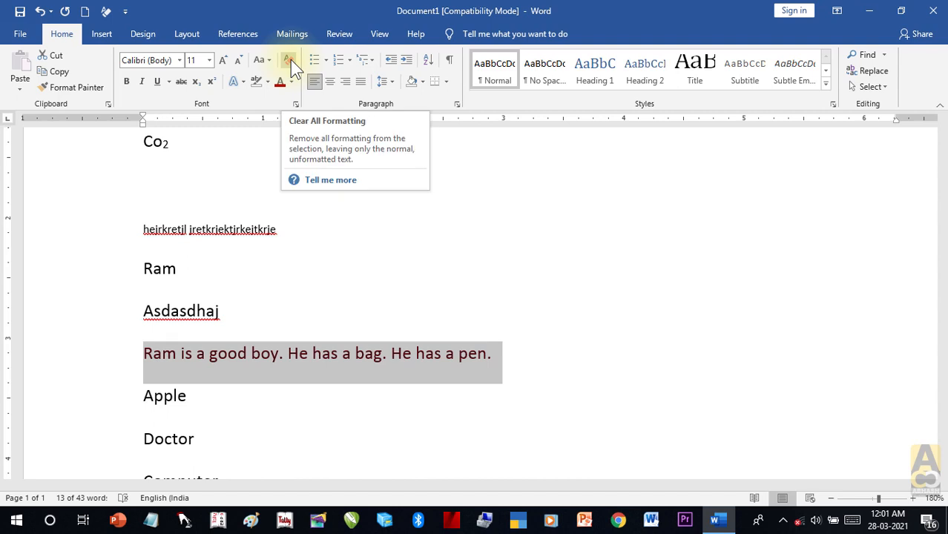
Step: Change the Ram line's font to Kruti Dev 246
left_click(540, 284)
left_click_drag(546, 363, 142, 353)
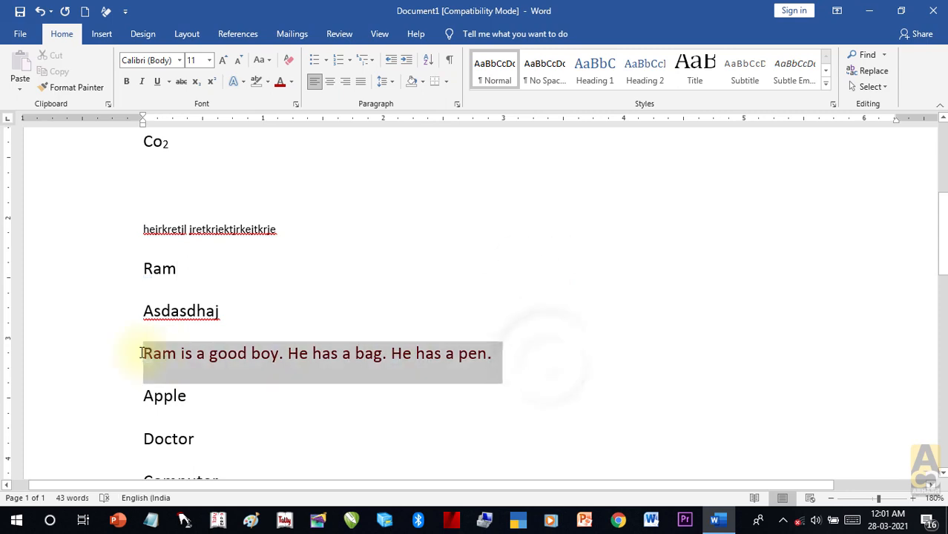
left_click(180, 60)
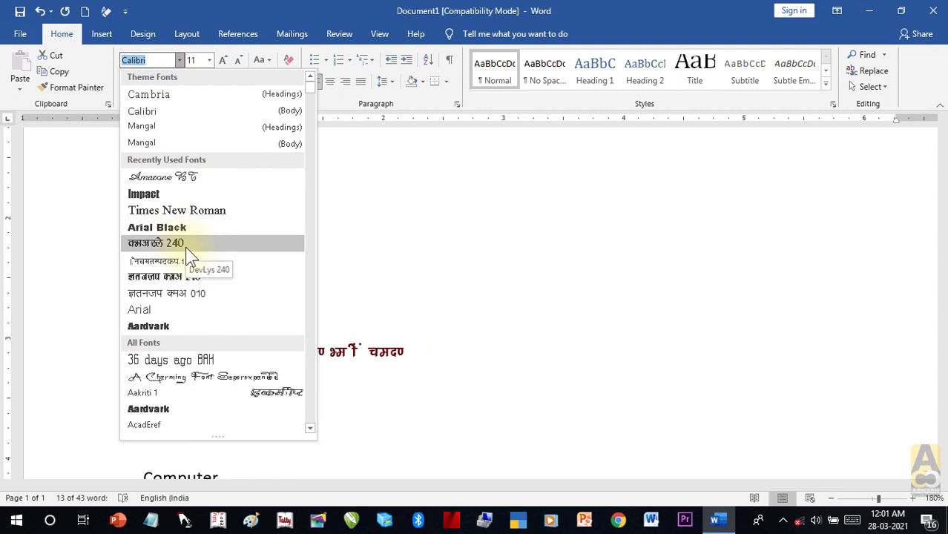
left_click(195, 291)
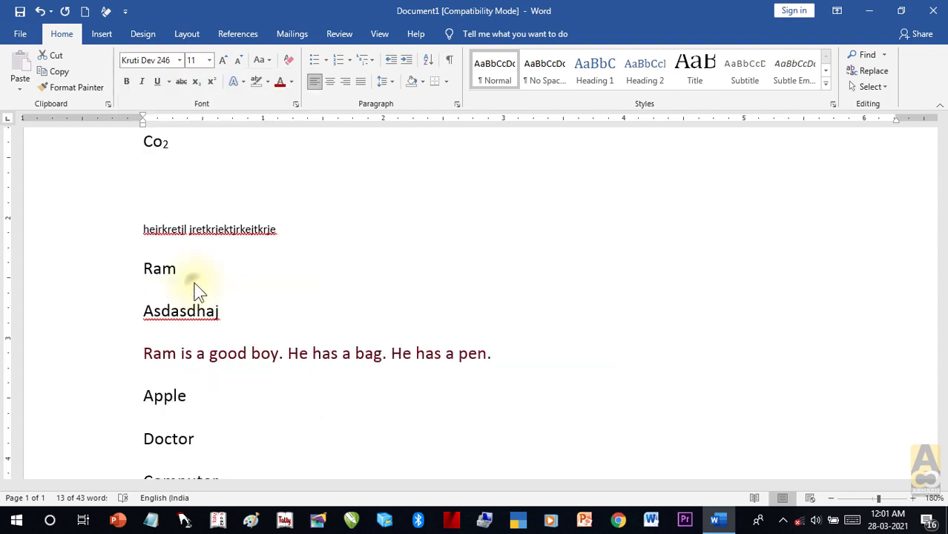
Step: Clear all formatting from the Kruti Dev line, returning it to Calibri 11
left_click(427, 421)
left_click_drag(385, 369, 122, 354)
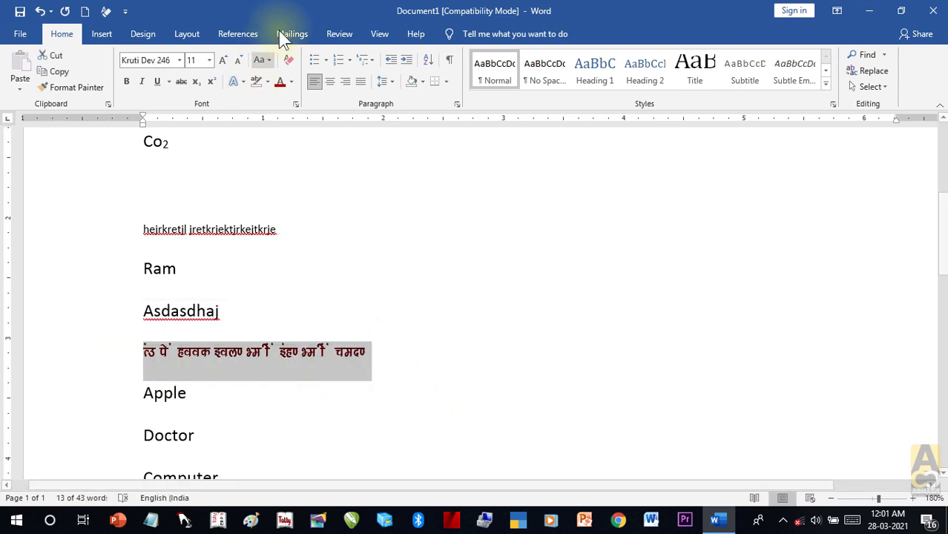
left_click(290, 59)
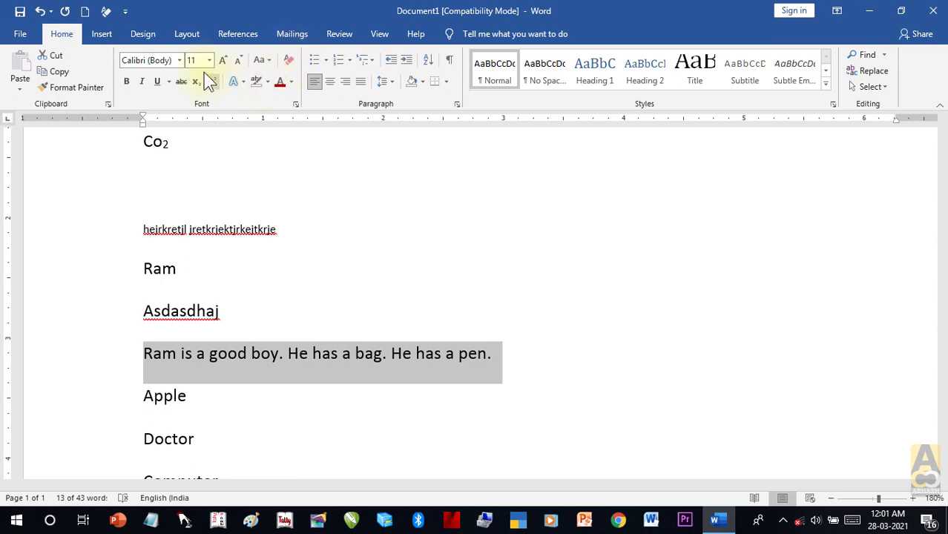
Step: Set the sample sentence in bold Amazone BT, grown to 24 pt
left_click(179, 60)
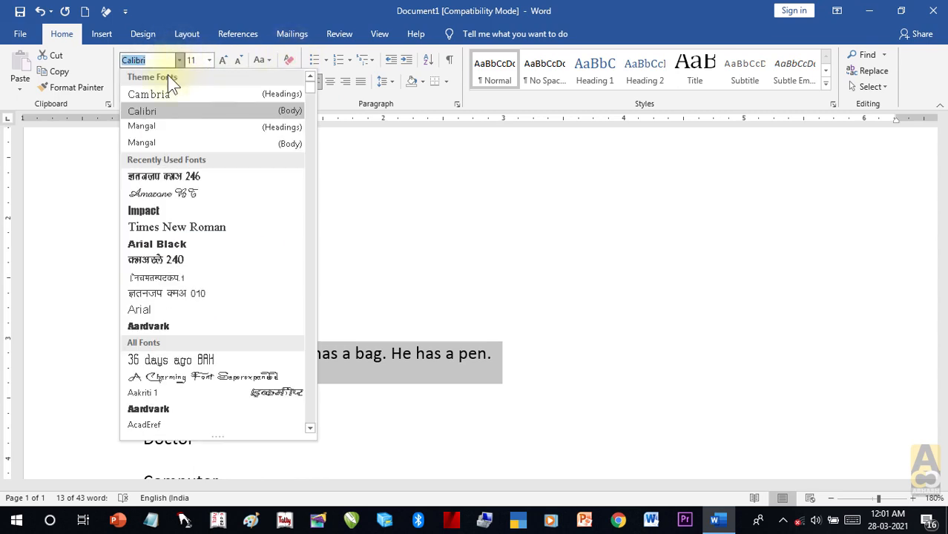
left_click(169, 195)
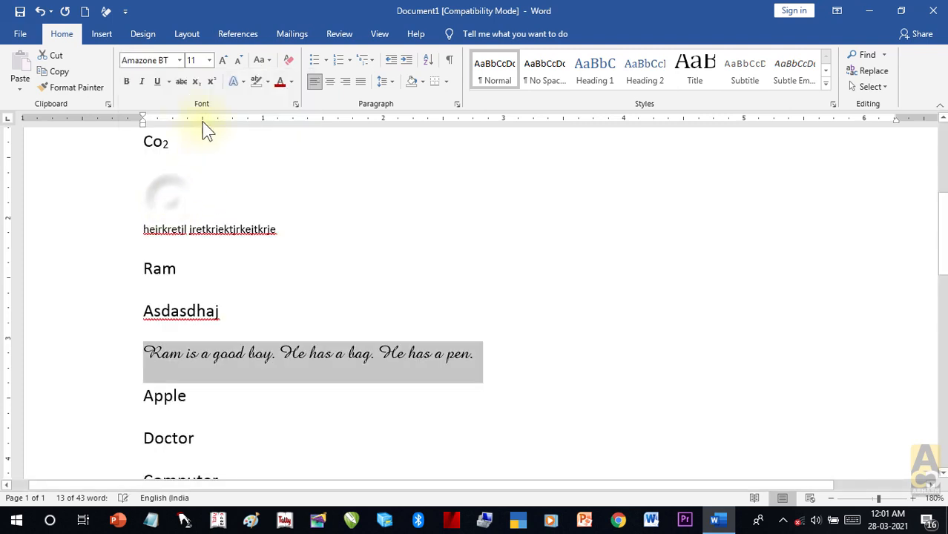
left_click(126, 81)
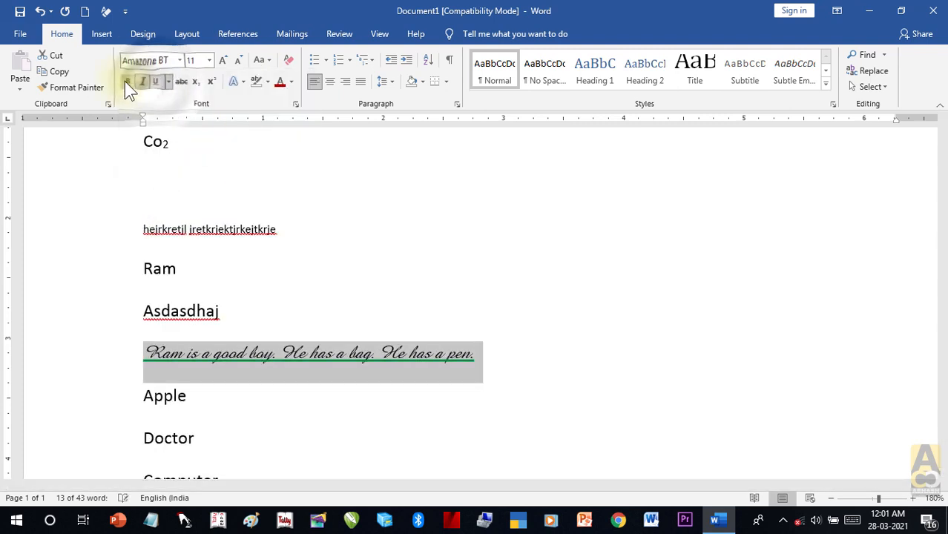
left_click(220, 59)
left_click(220, 59)
left_click(220, 59)
left_click(220, 59)
left_click(220, 59)
left_click(221, 60)
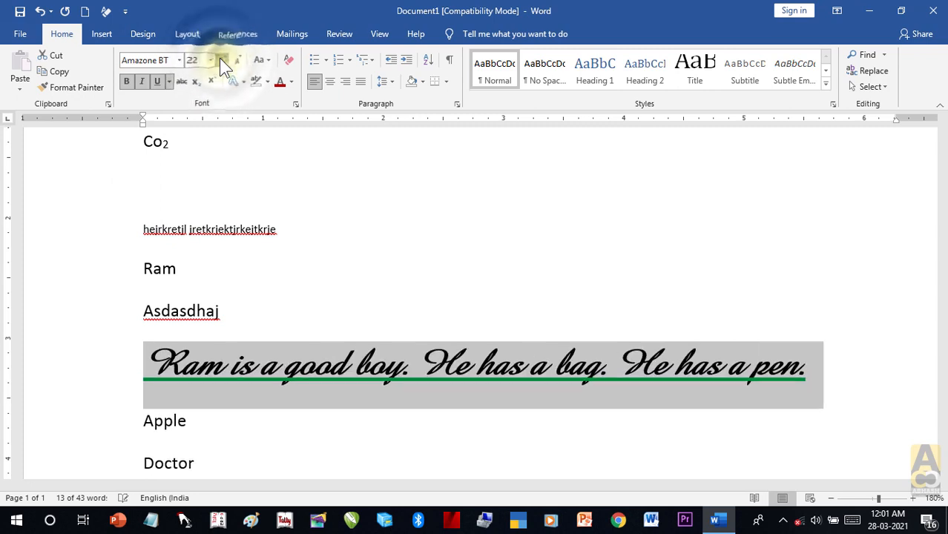
left_click(221, 59)
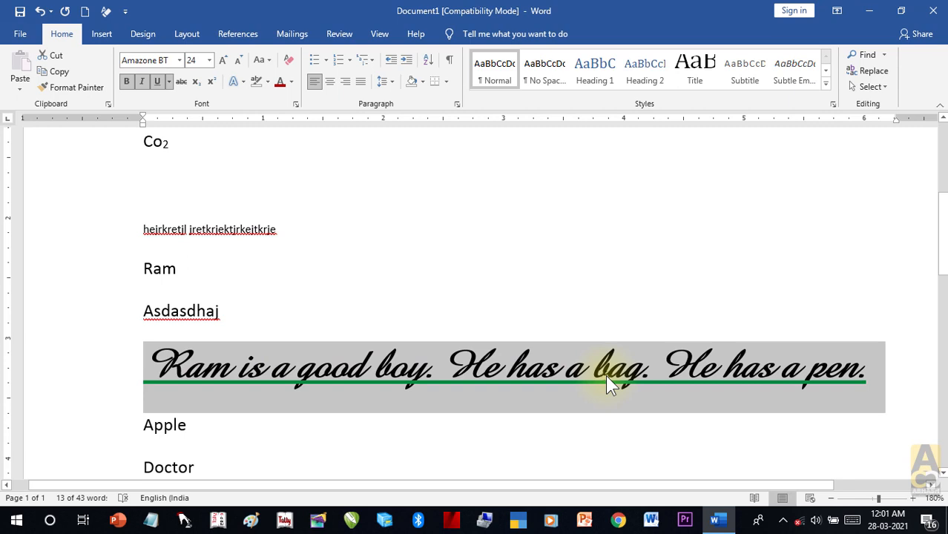
Step: Clear all formatting from the sentence, back to plain Calibri 11
left_click(605, 375)
left_click_drag(609, 365, 144, 367)
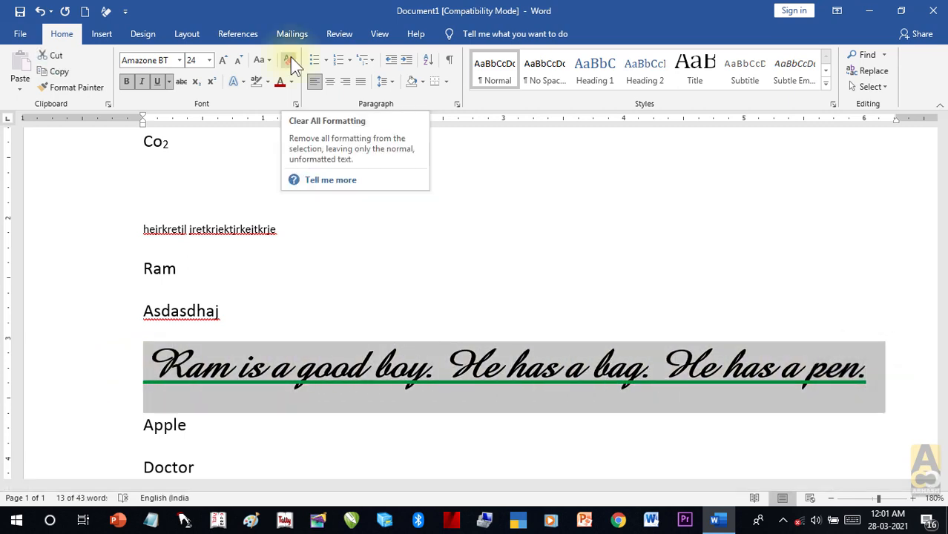
left_click(290, 57)
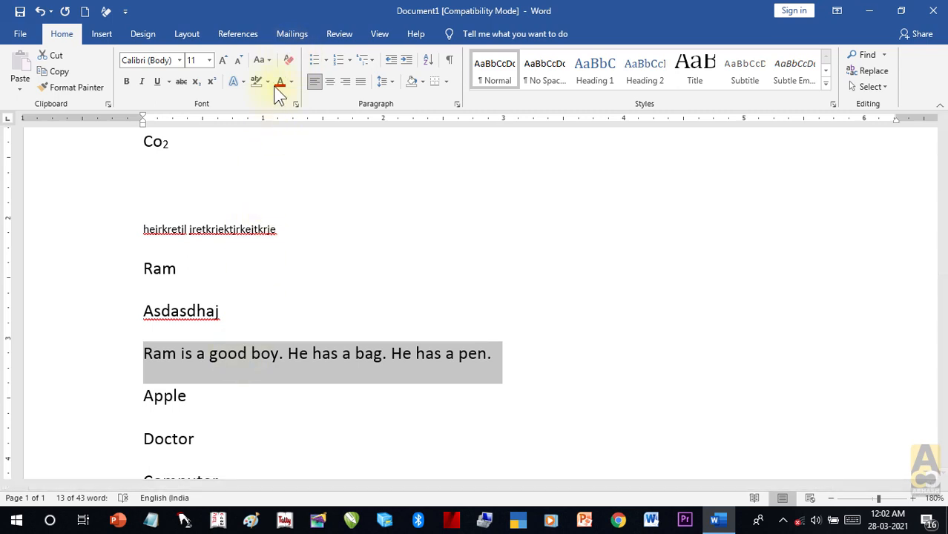
Step: Add a new line below the sentence reading 'RAM IS A GOOD BOY.' in capitals
left_click(513, 353)
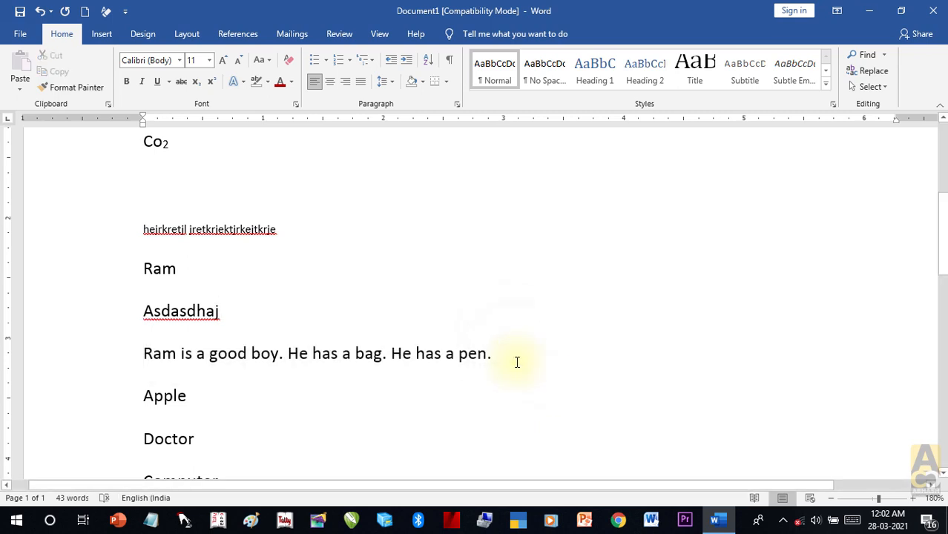
key("Return")
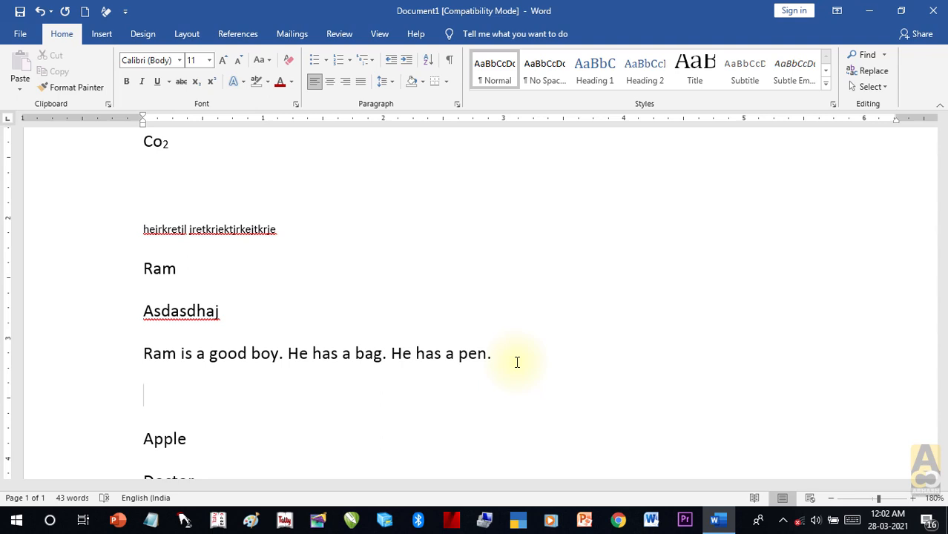
type("RAM IS A ")
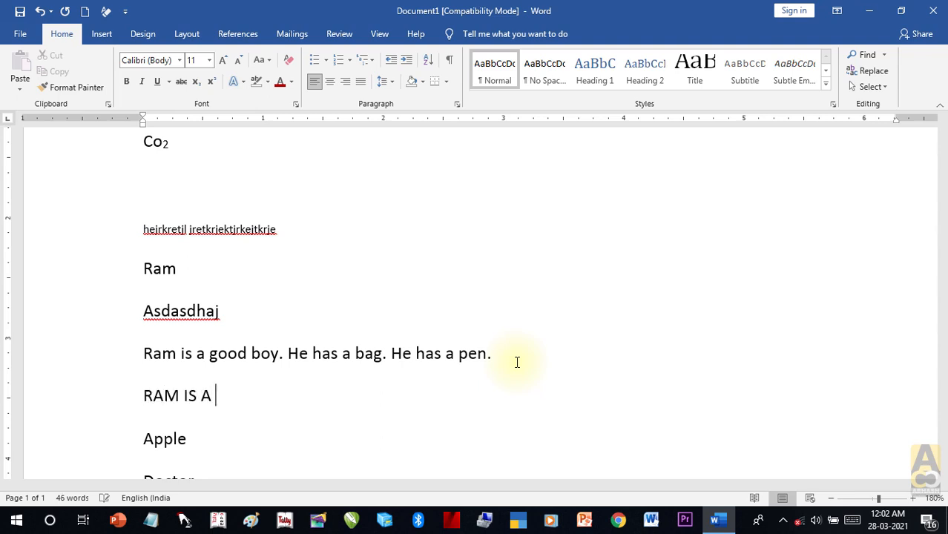
type("GOOD ")
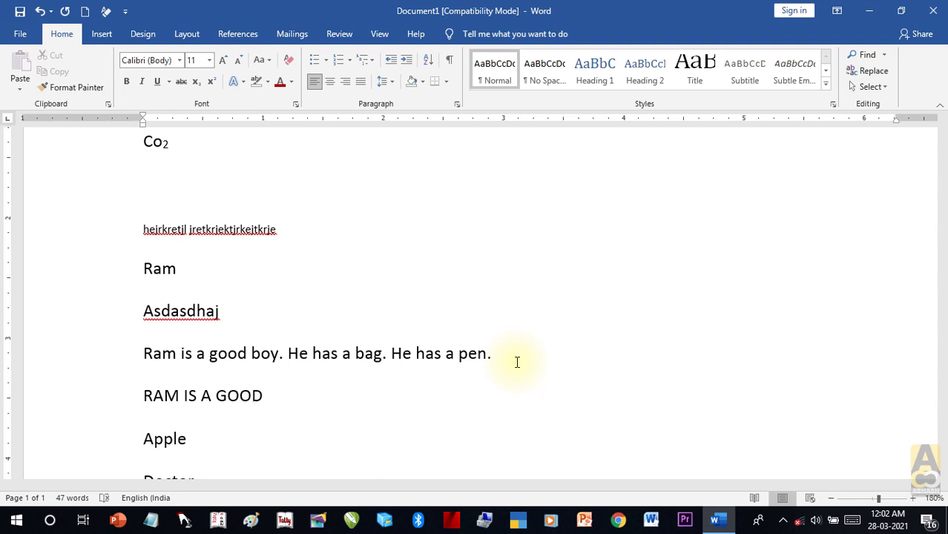
type("BOY.")
left_click_drag(514, 360, 147, 354)
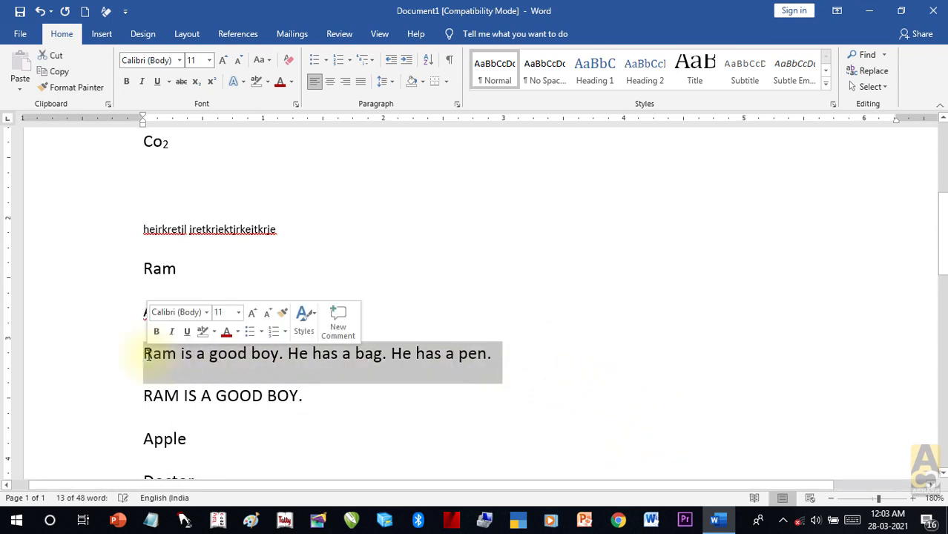
left_click(270, 61)
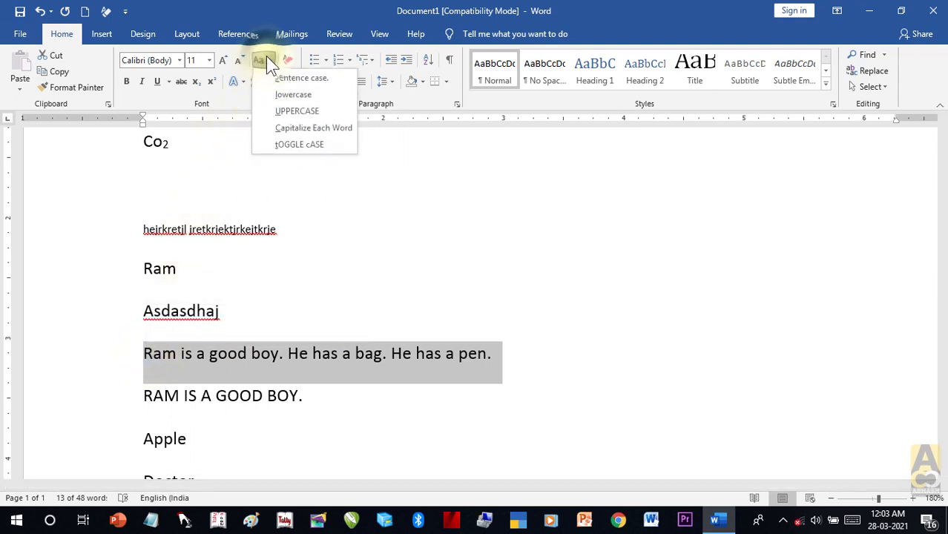
left_click(323, 110)
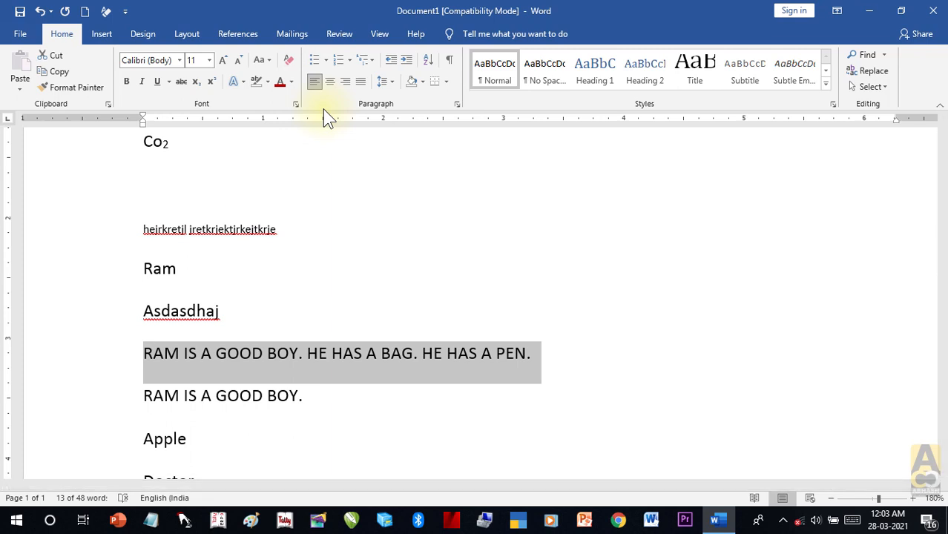
left_click(263, 60)
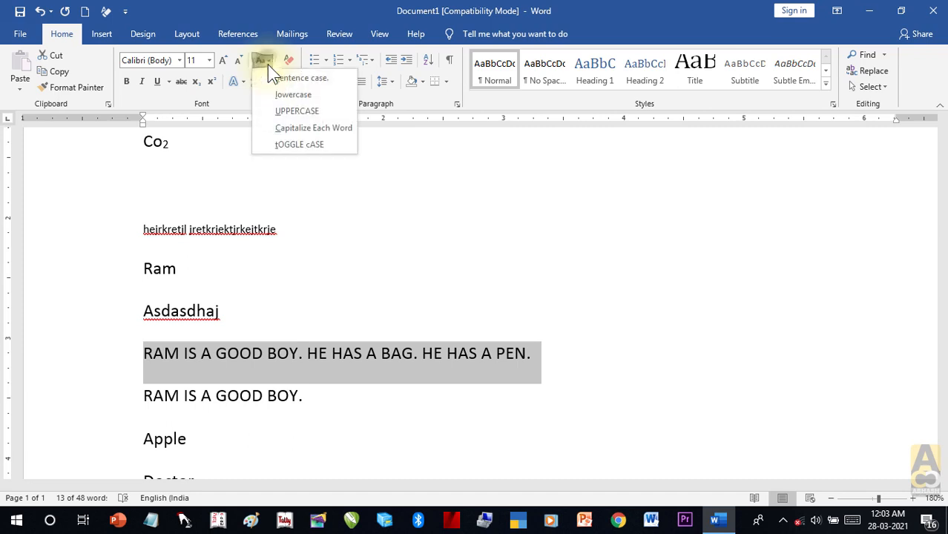
left_click(279, 95)
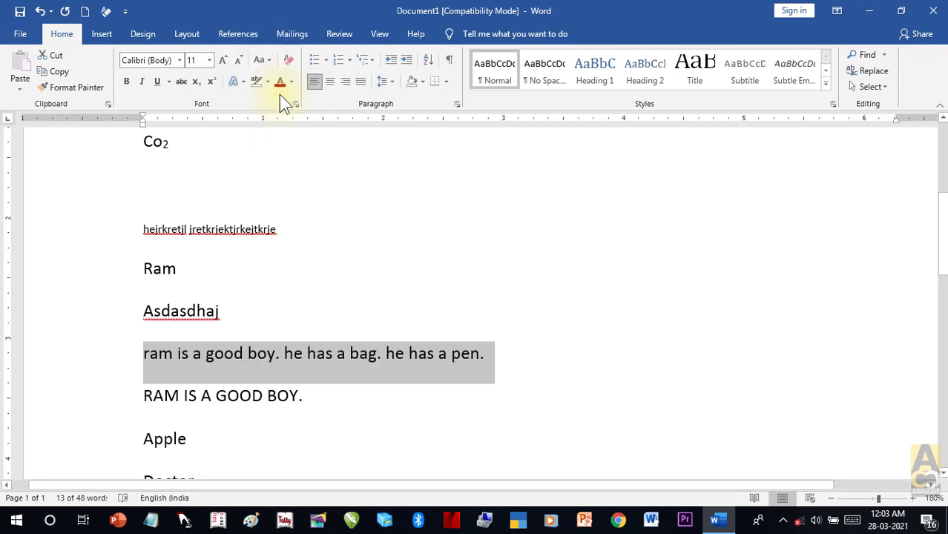
left_click(264, 62)
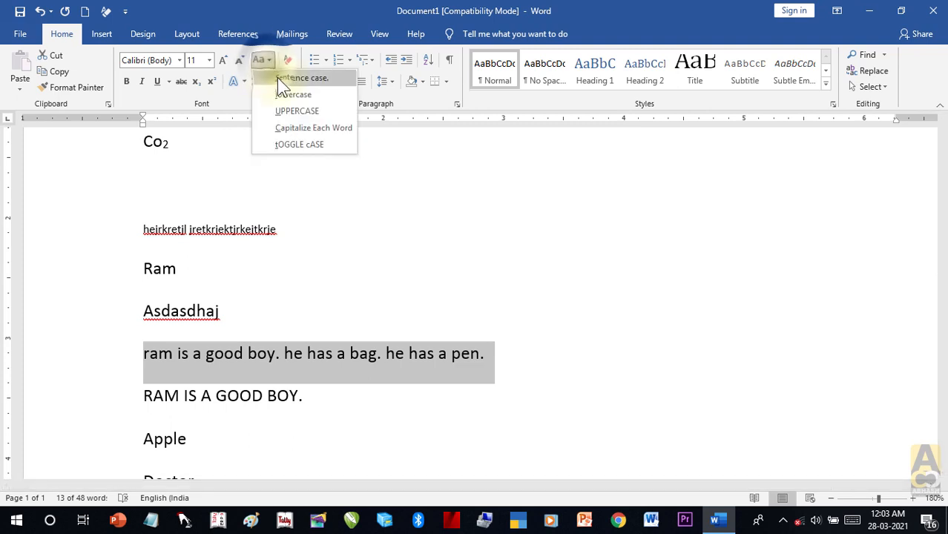
left_click(278, 77)
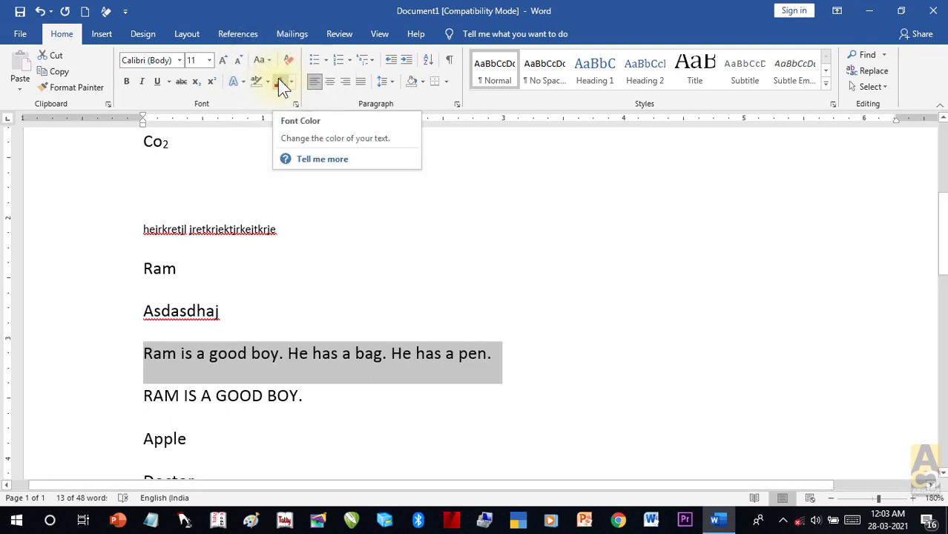
left_click(261, 60)
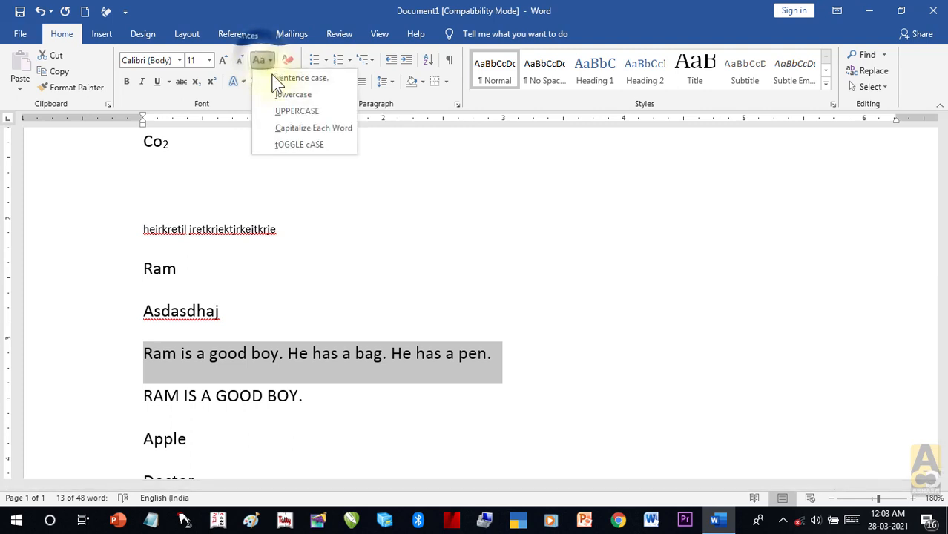
left_click(299, 131)
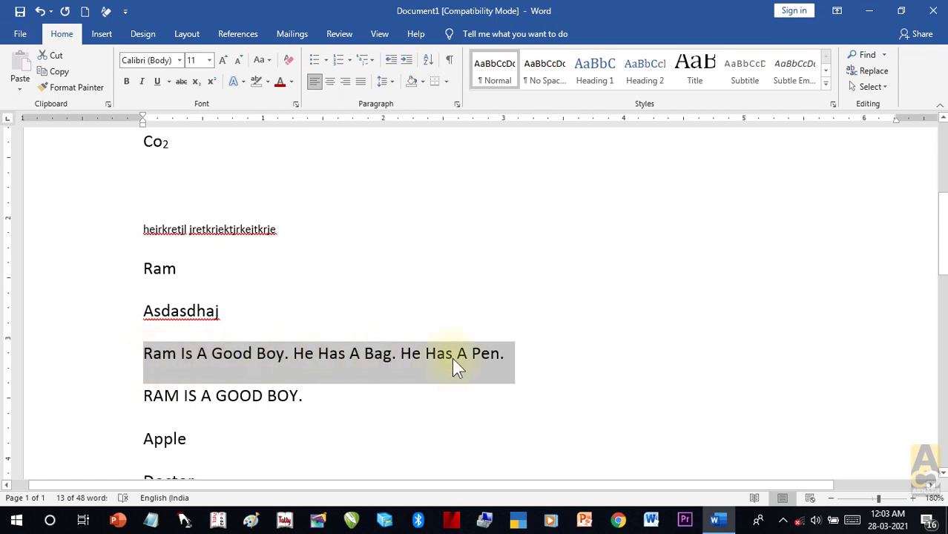
left_click(260, 60)
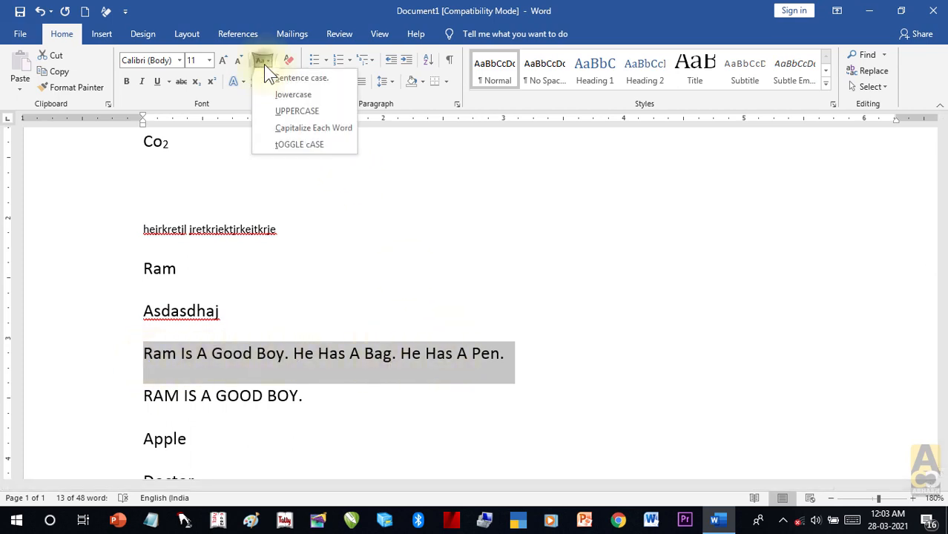
left_click(308, 143)
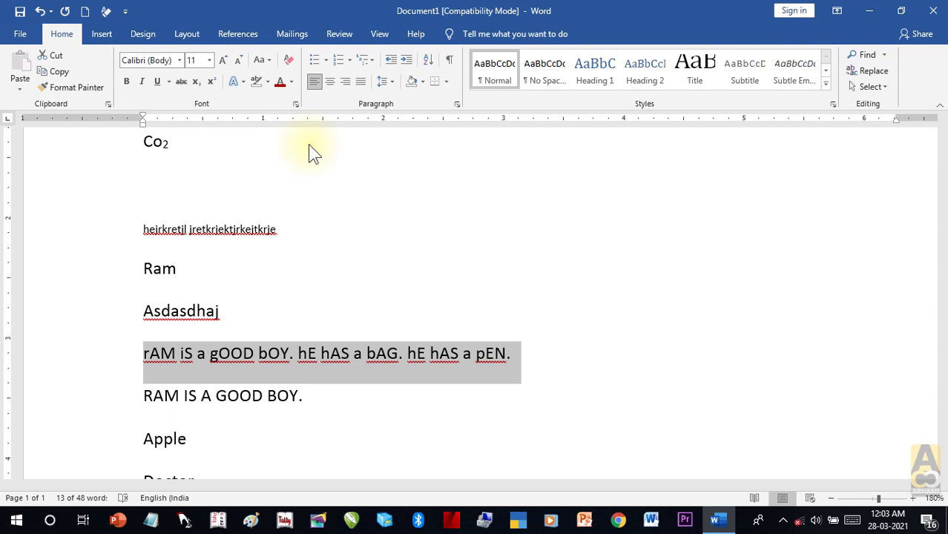
left_click(263, 60)
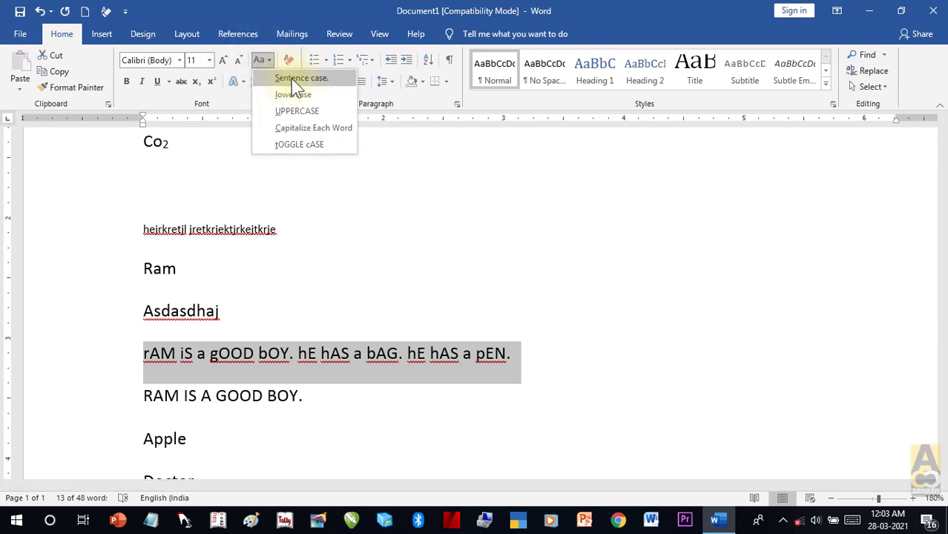
left_click(290, 78)
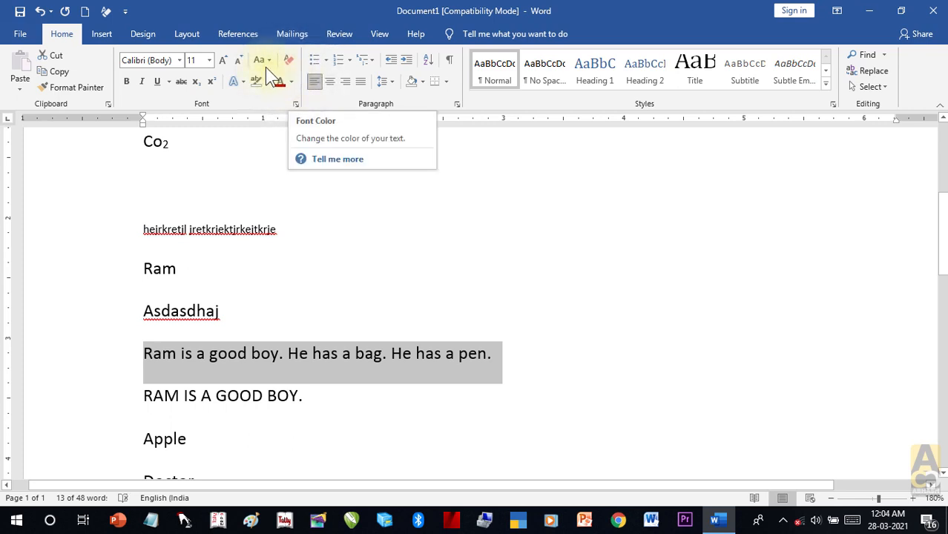
left_click(262, 63)
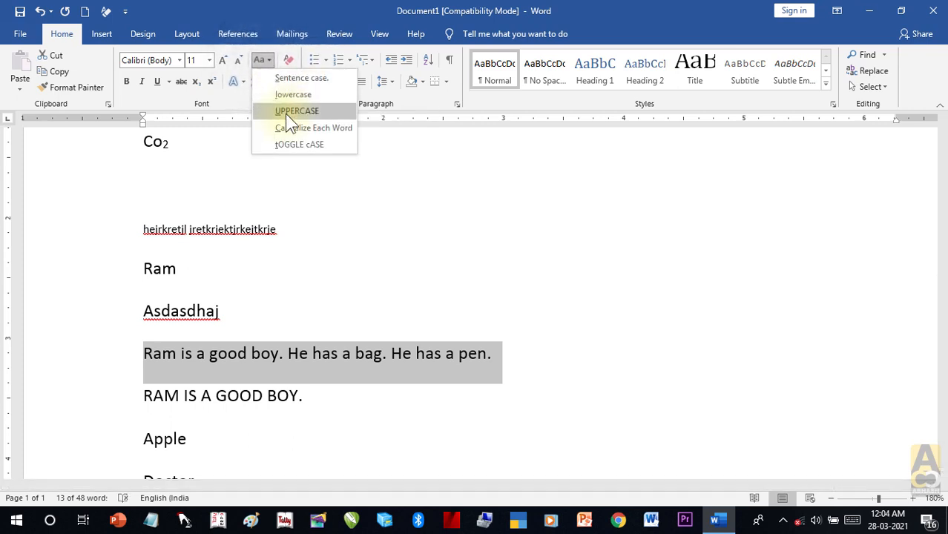
left_click(516, 355)
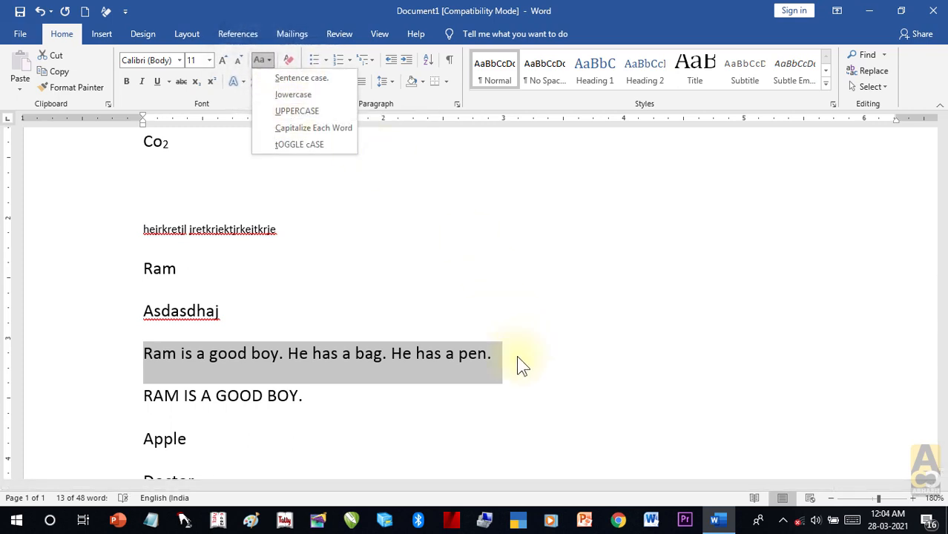
left_click(509, 357)
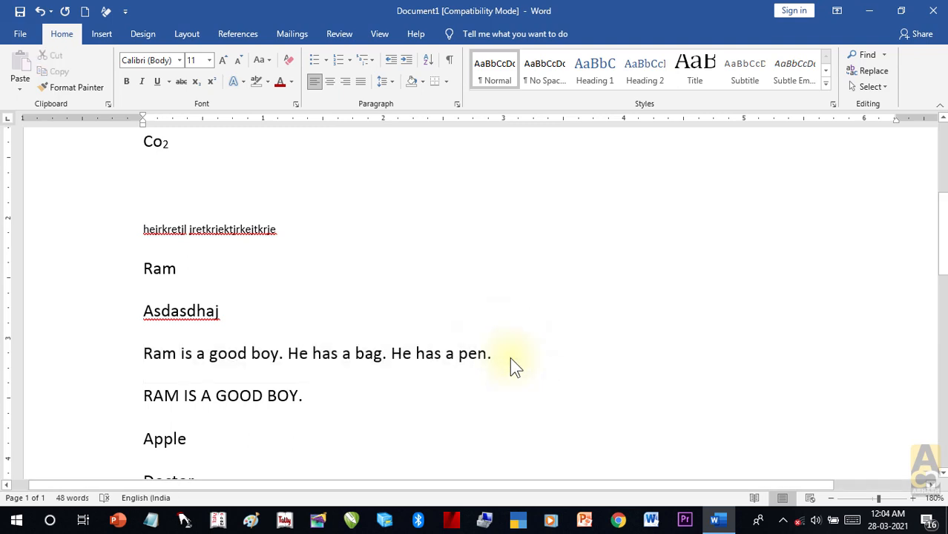
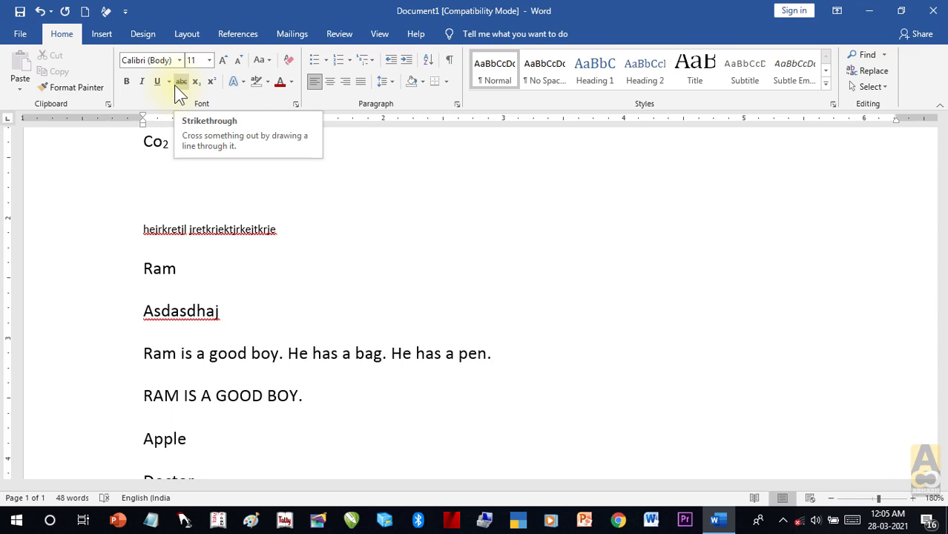
Step: Add the lines 'HE HAVE A PEN.' and 'HE HAS A PEN.' below Ram
left_click(196, 267)
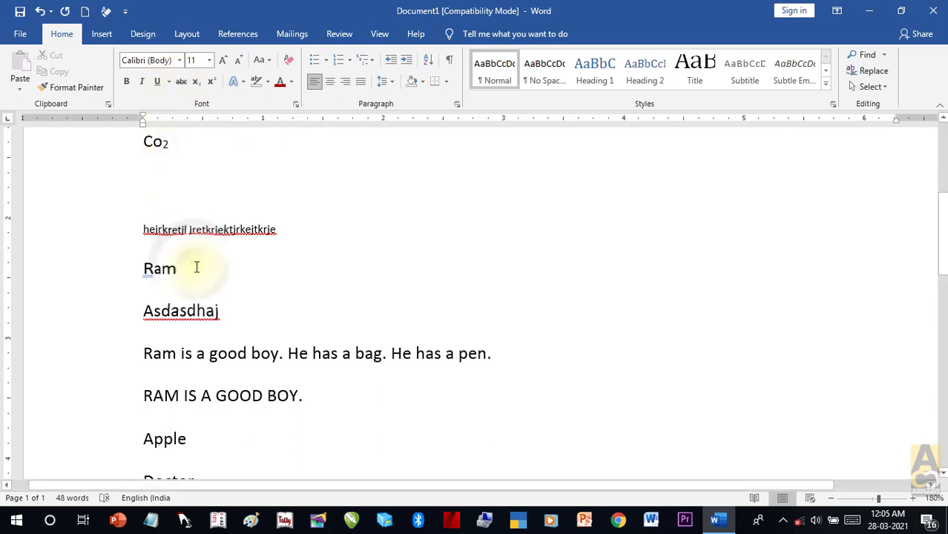
key("Return")
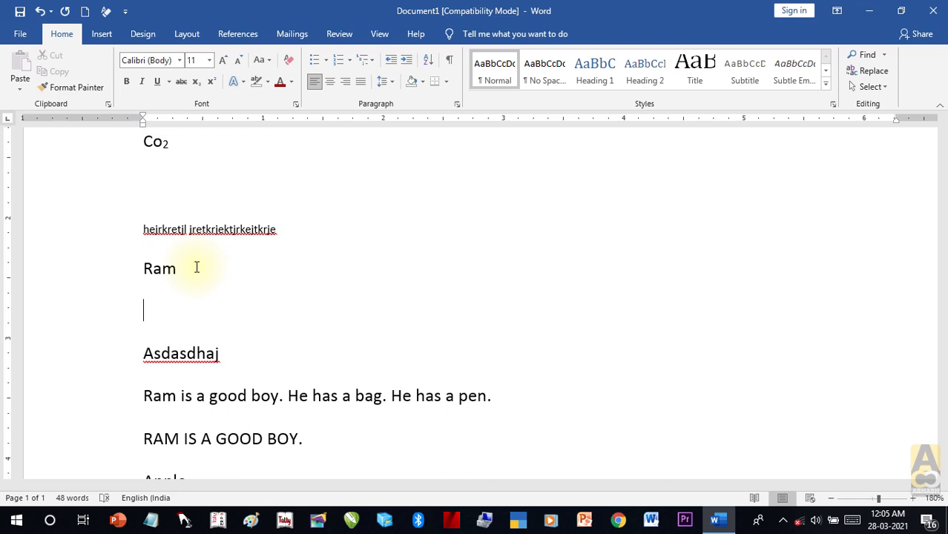
type("HE HAVE A PEN")
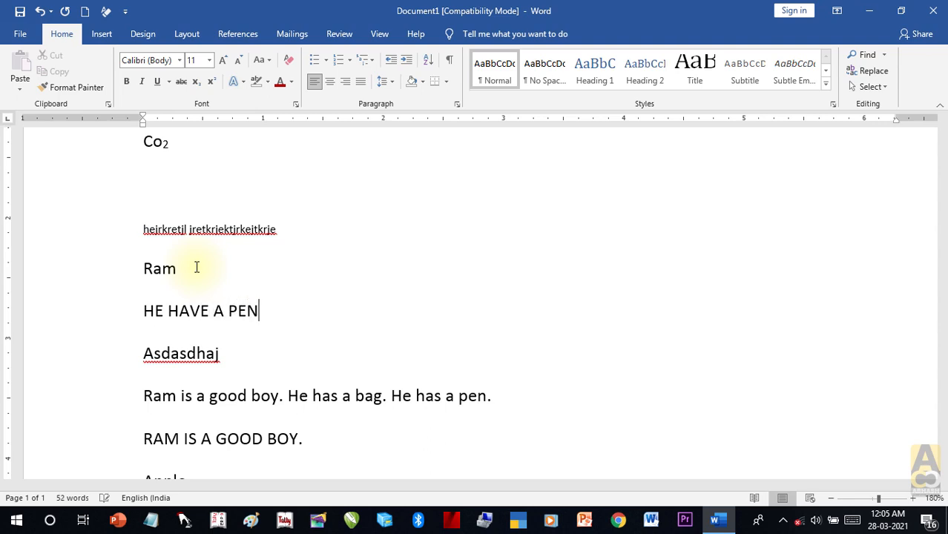
type(".")
key("Return")
type("HE HAS A PEN")
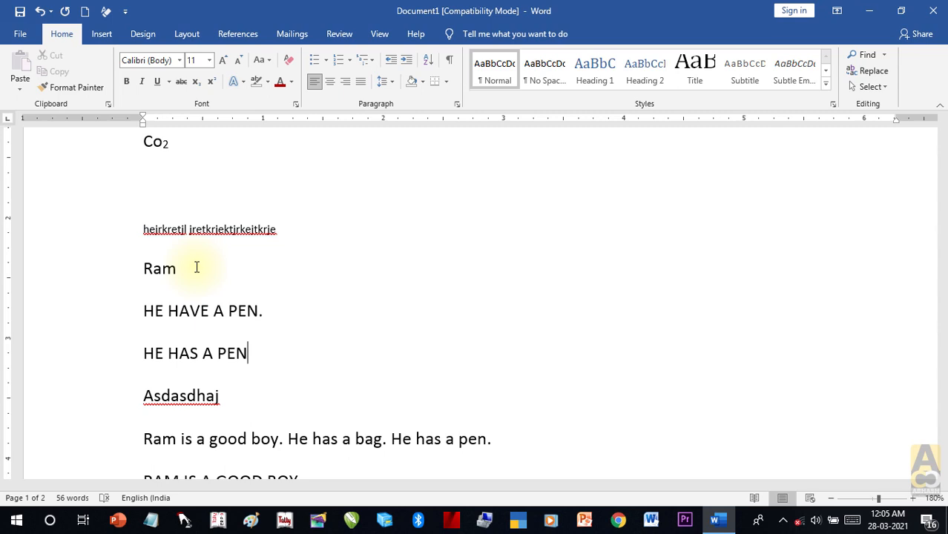
type(".")
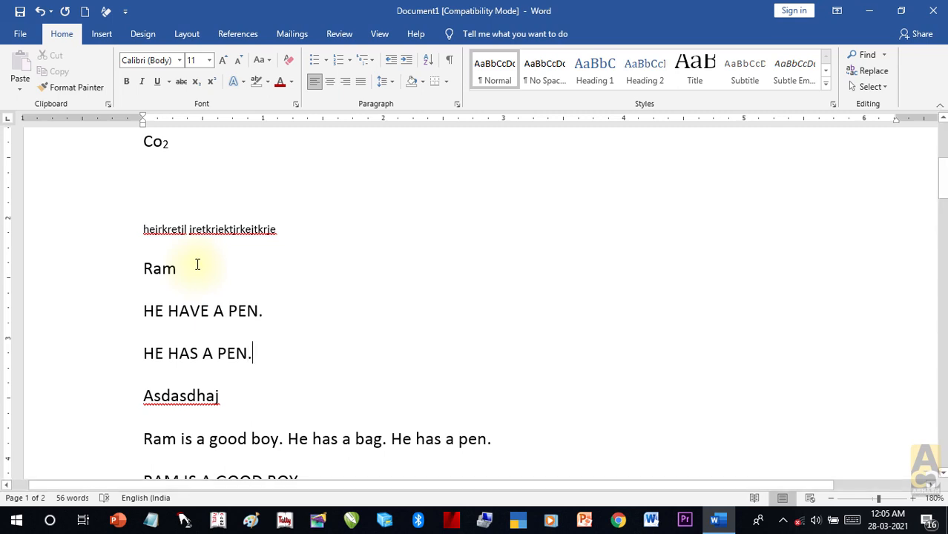
Step: Strike through HAVE and start a blank line after 'HE HAS A PEN.'
left_click_drag(208, 309, 169, 312)
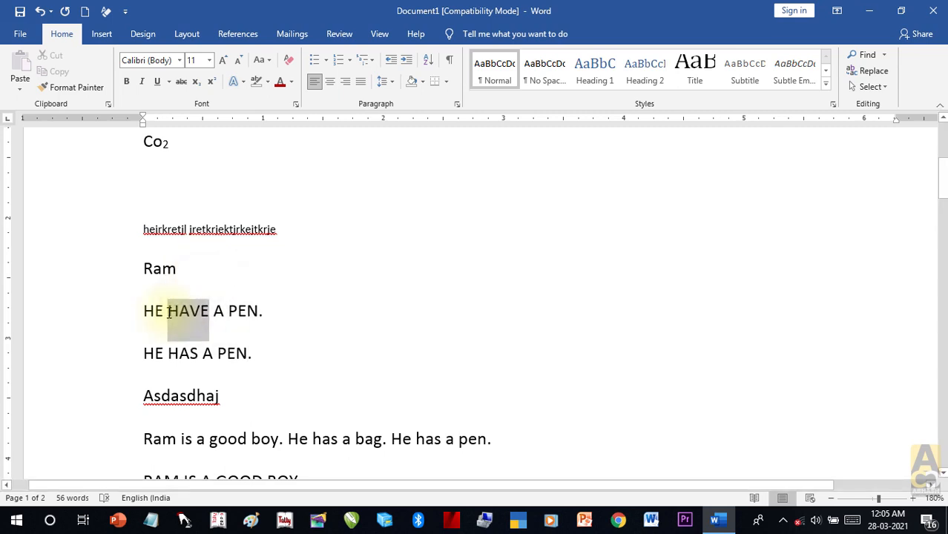
left_click(181, 81)
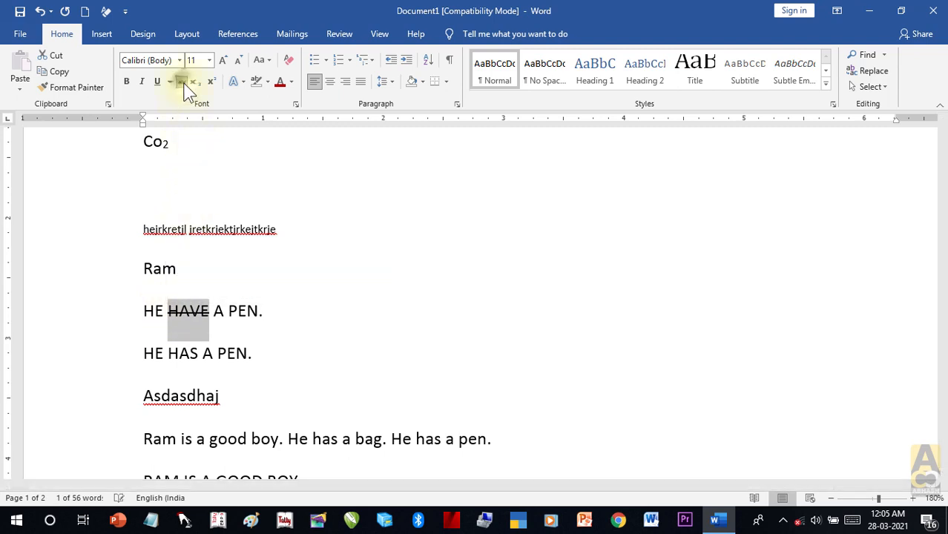
left_click(282, 366)
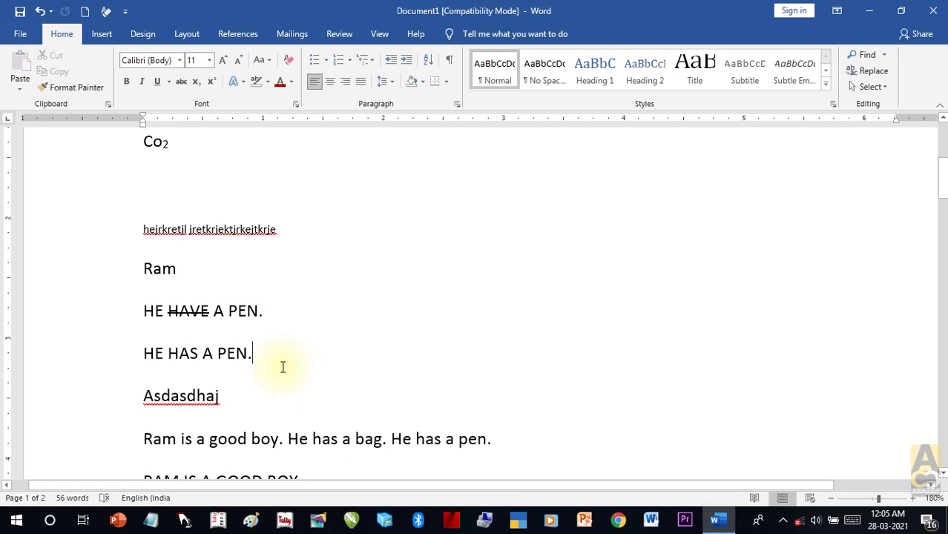
key("Return")
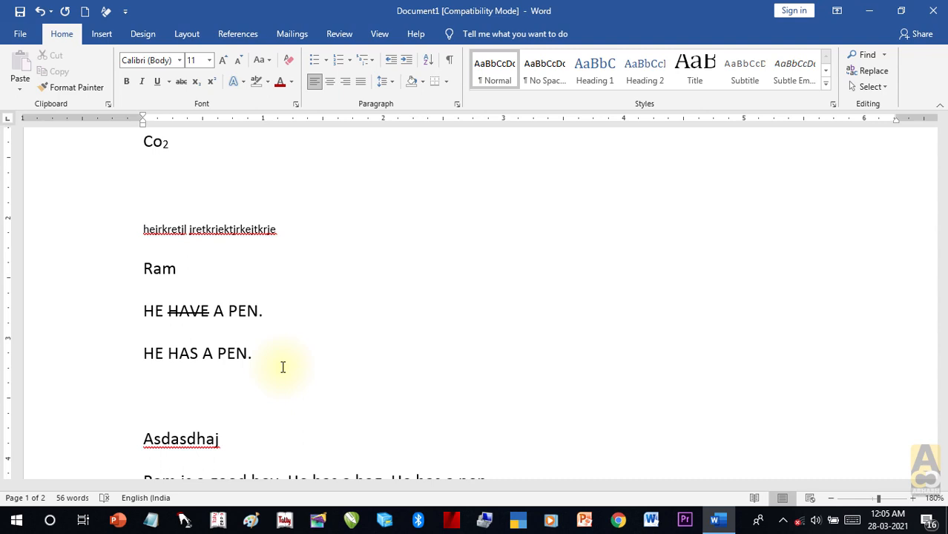
Step: Type 'S/O, D/0, W/O:', strike through D/0 and W/O, then add a person's name
type("S/O, D/0, ")
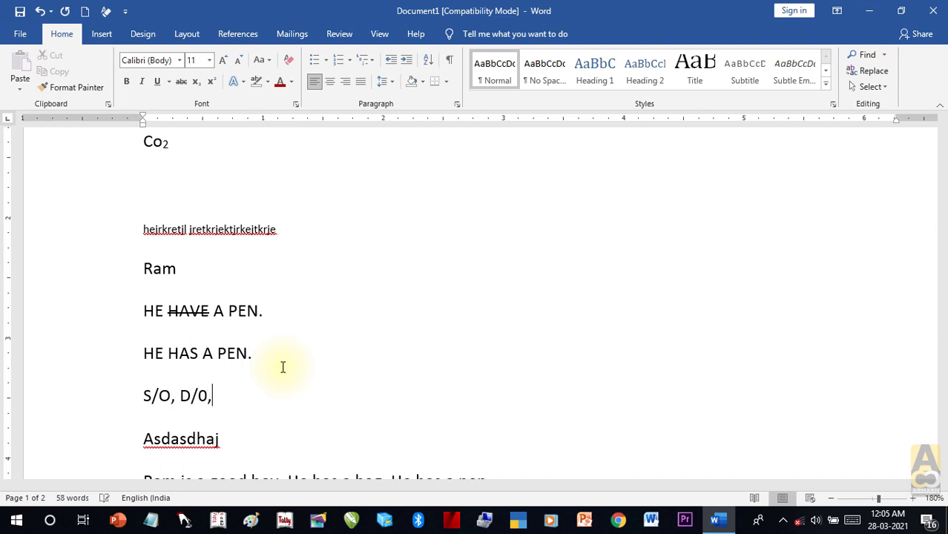
type("W/O:")
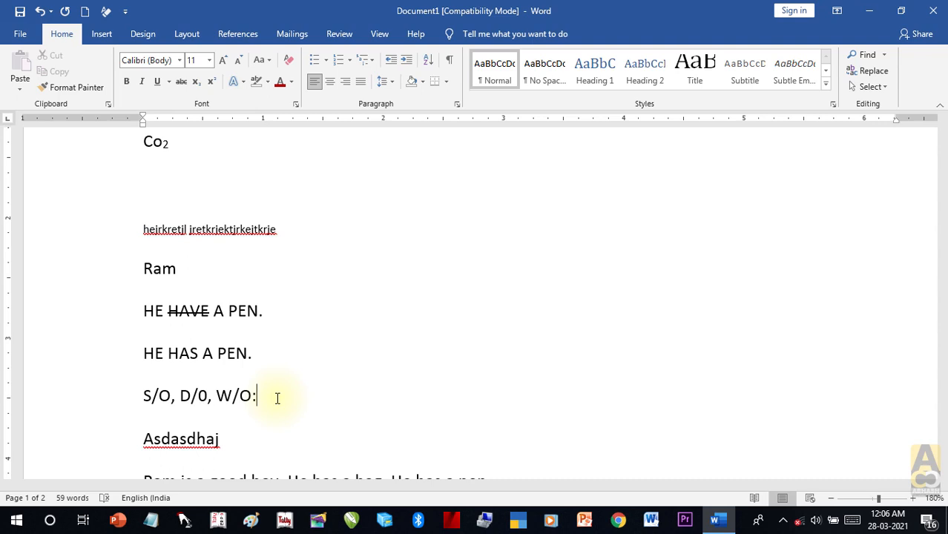
left_click(195, 395)
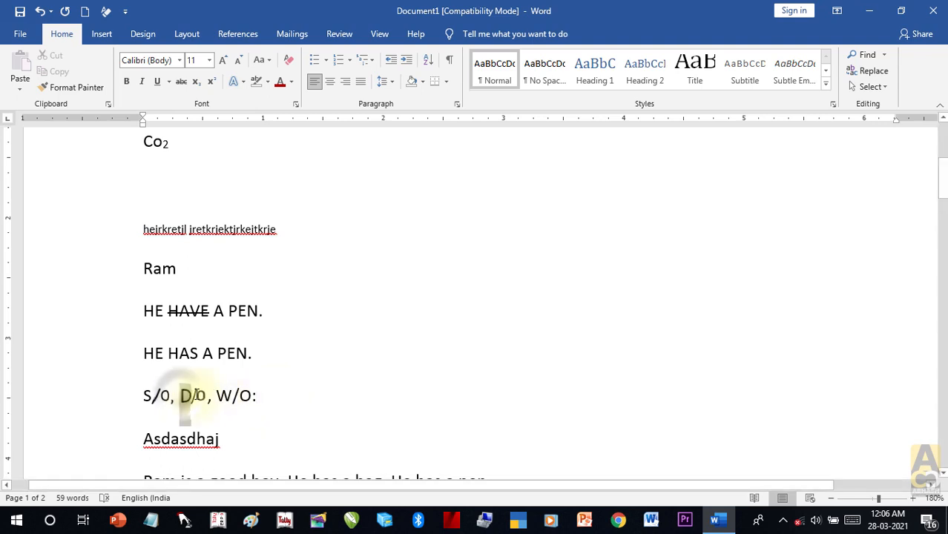
double_click(194, 395)
left_click(181, 82)
left_click_drag(218, 395, 249, 396)
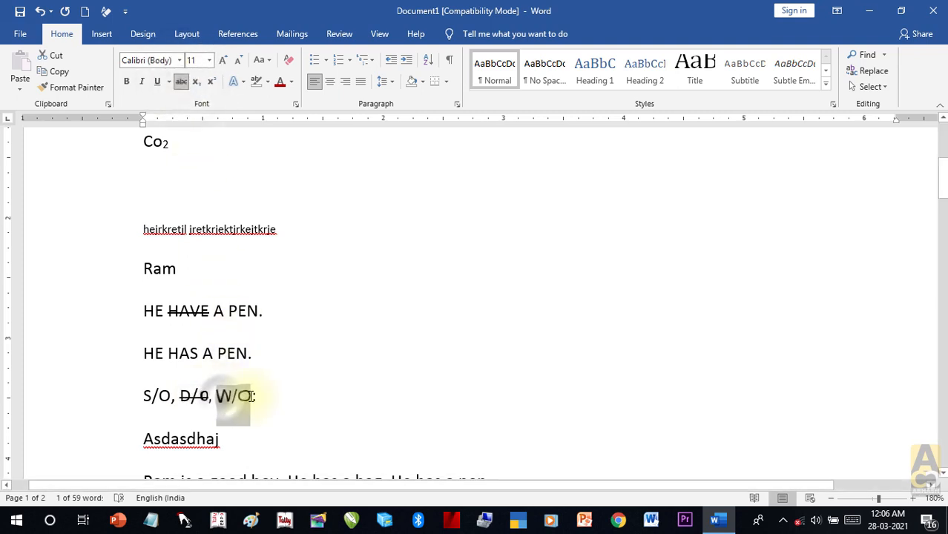
left_click(181, 82)
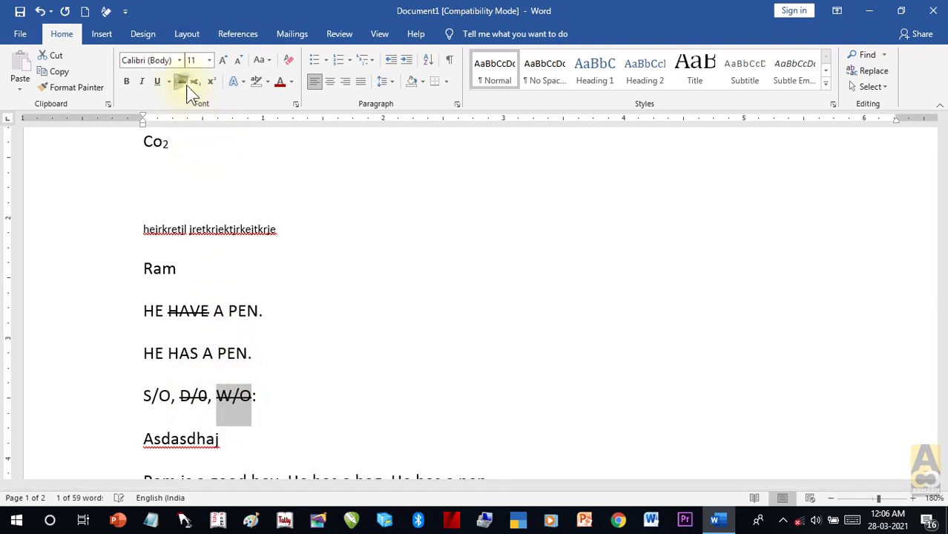
left_click(280, 408)
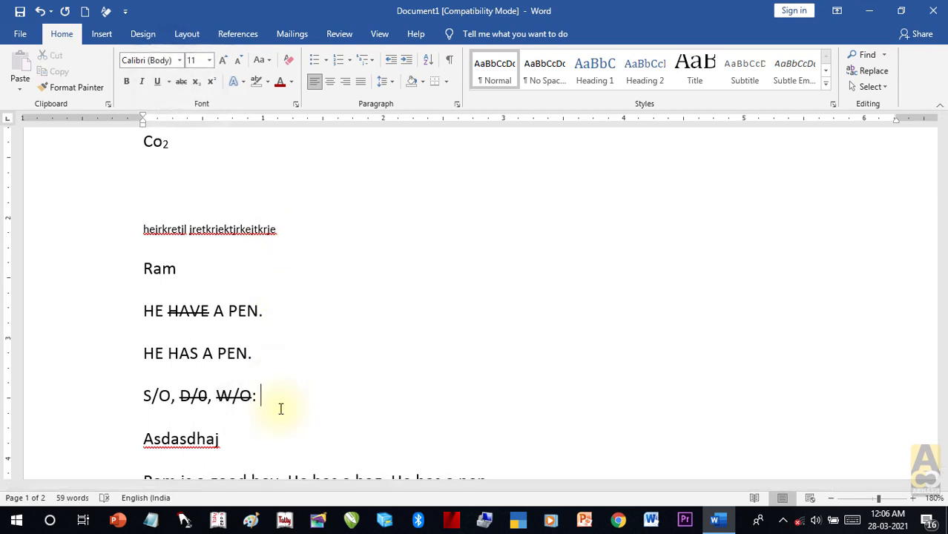
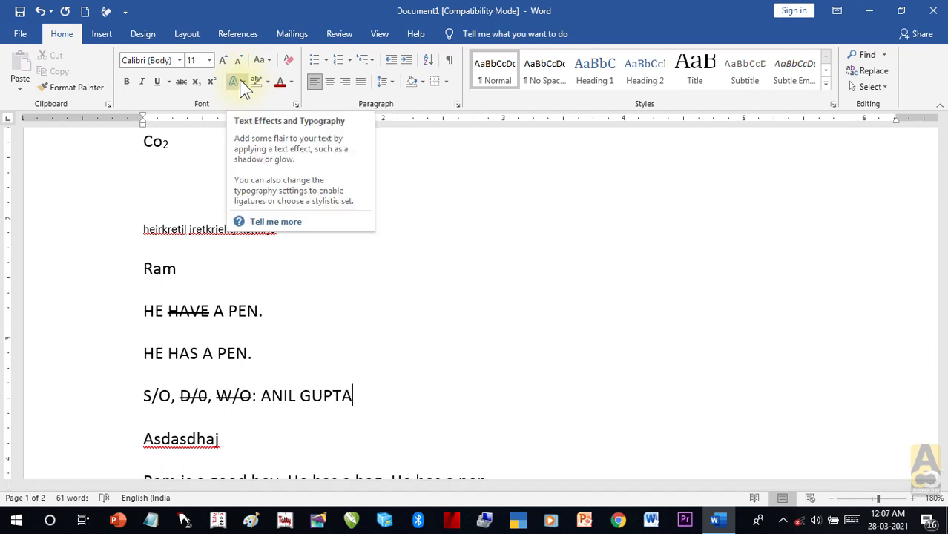
Step: Apply the blue reflected text effect to the Doctor heading
left_click(335, 268)
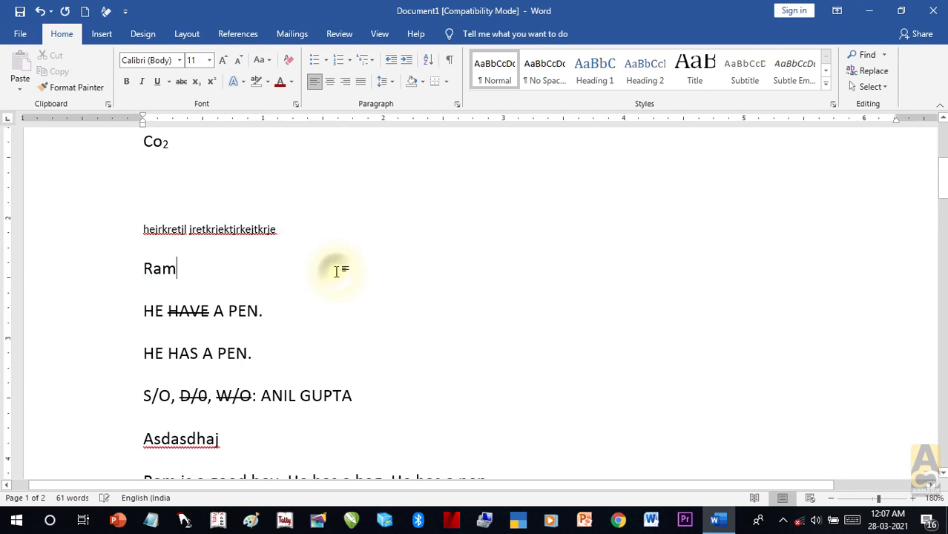
scroll(335, 270, "up", 5)
left_click_drag(208, 285, 141, 285)
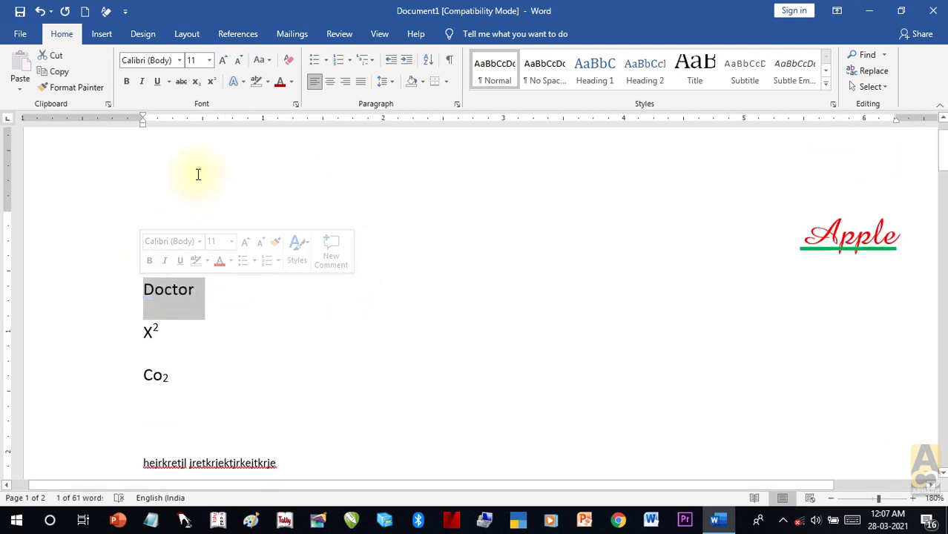
left_click(241, 80)
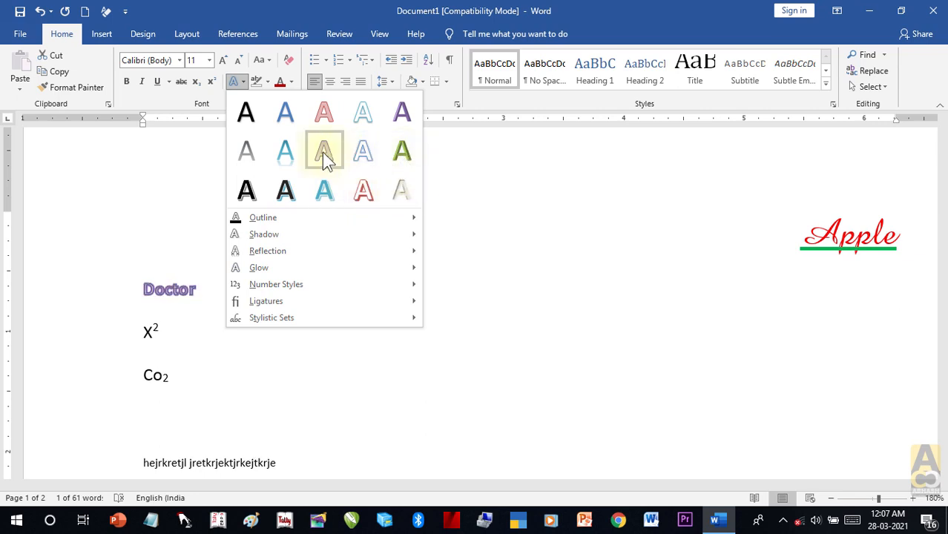
left_click(290, 149)
Step: Enlarge Doctor to 28 pt and centre it on the page
left_click(222, 61)
left_click(222, 61)
left_click(222, 61)
left_click(222, 61)
left_click(222, 60)
left_click(222, 61)
left_click(222, 61)
left_click(223, 61)
left_click(222, 61)
left_click(333, 83)
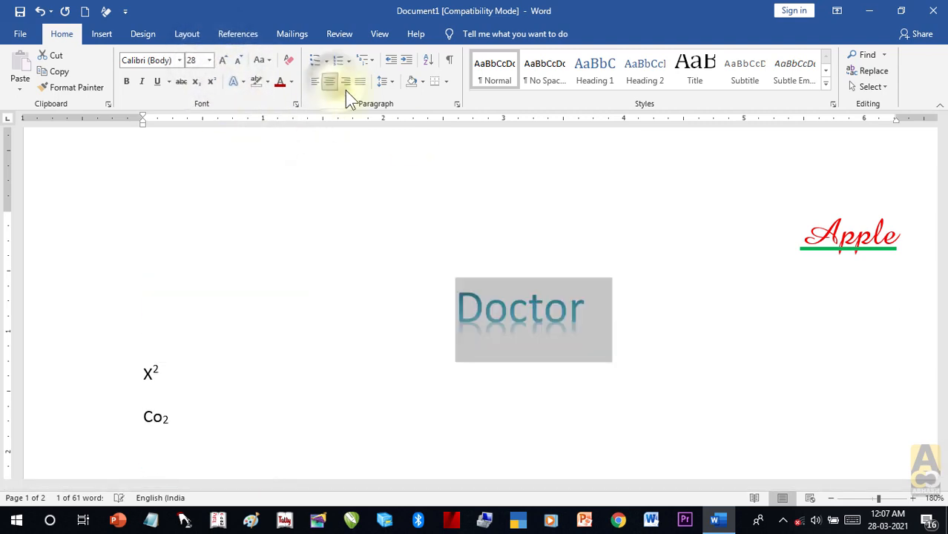
left_click(662, 331)
scroll(659, 330, "down", 6, "ctrl")
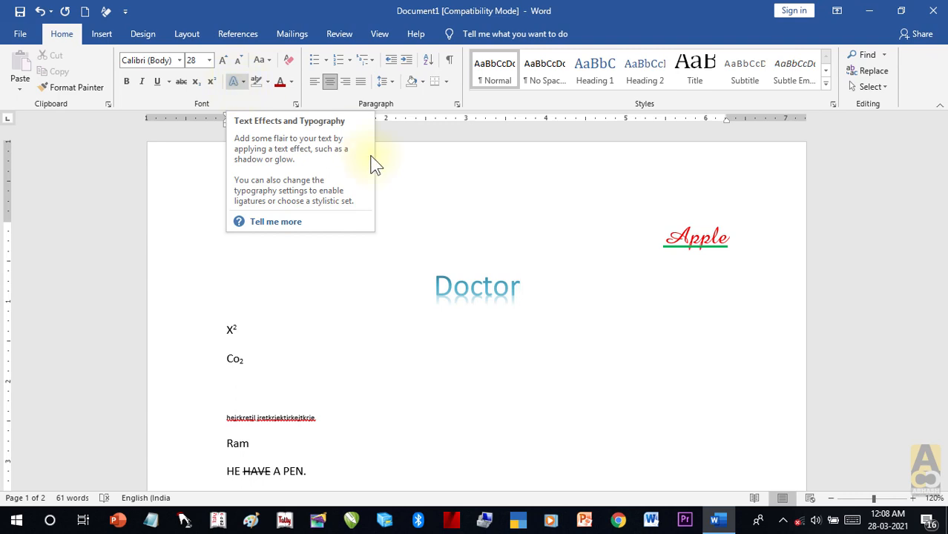
Step: Give Doctor the pale red outlined text effect and grow it to 72 pt
left_click_drag(531, 292, 434, 290)
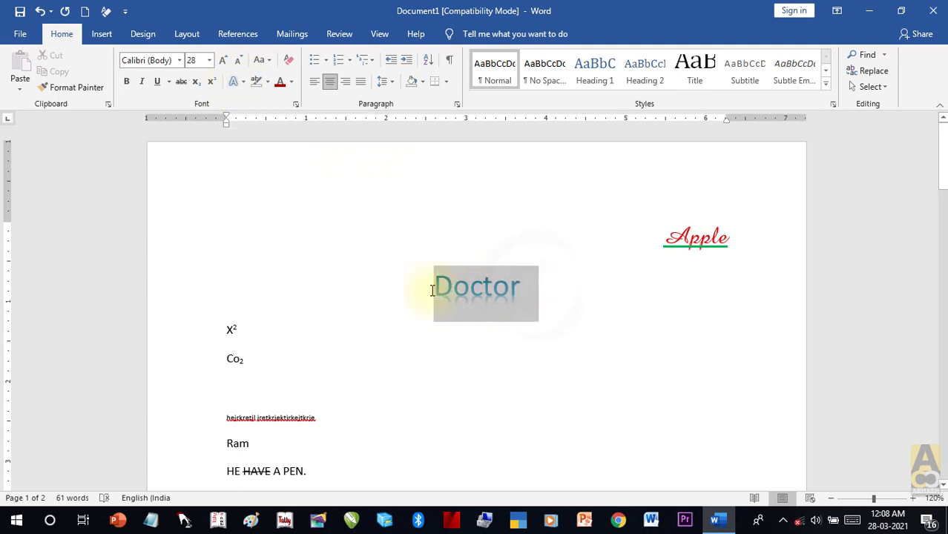
left_click(234, 81)
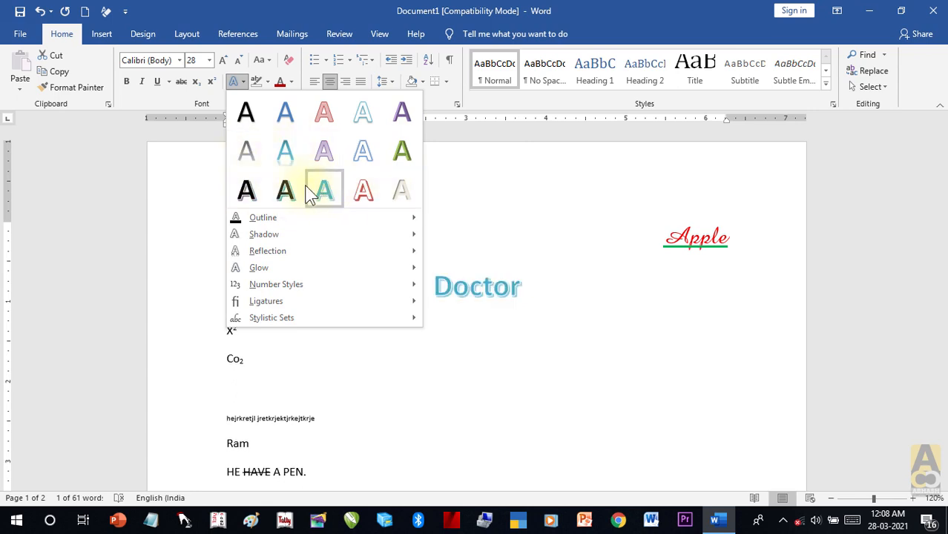
left_click(319, 127)
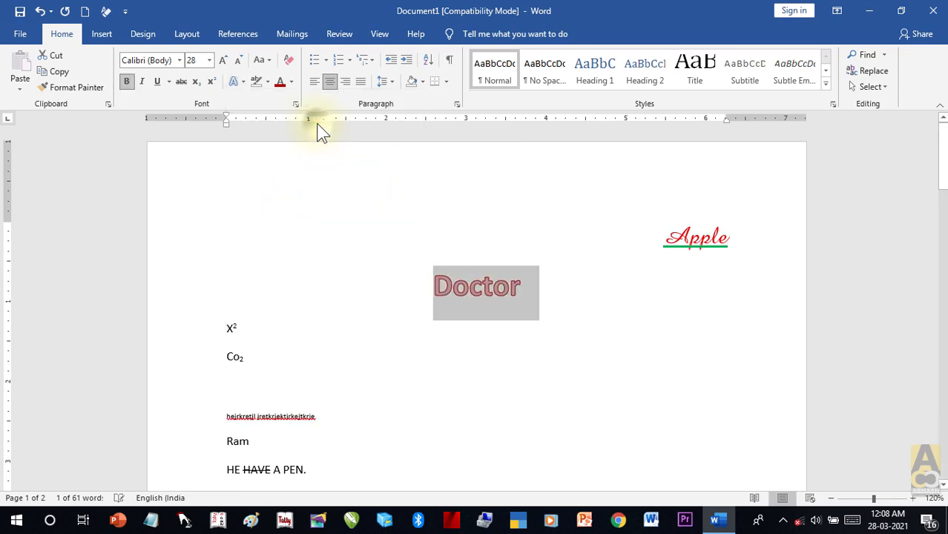
left_click(223, 59)
left_click(223, 59)
left_click(223, 60)
left_click(519, 315)
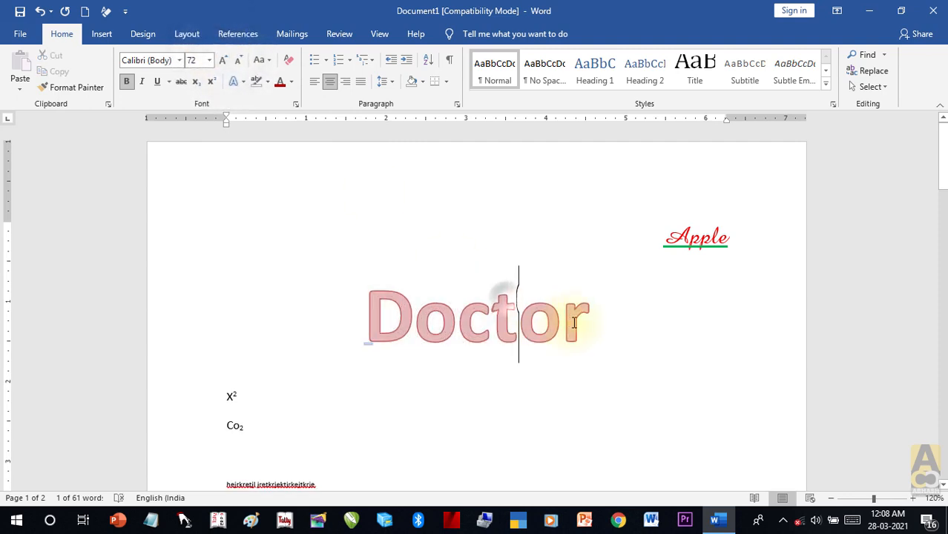
left_click_drag(420, 313, 373, 305)
left_click_drag(598, 319, 360, 302)
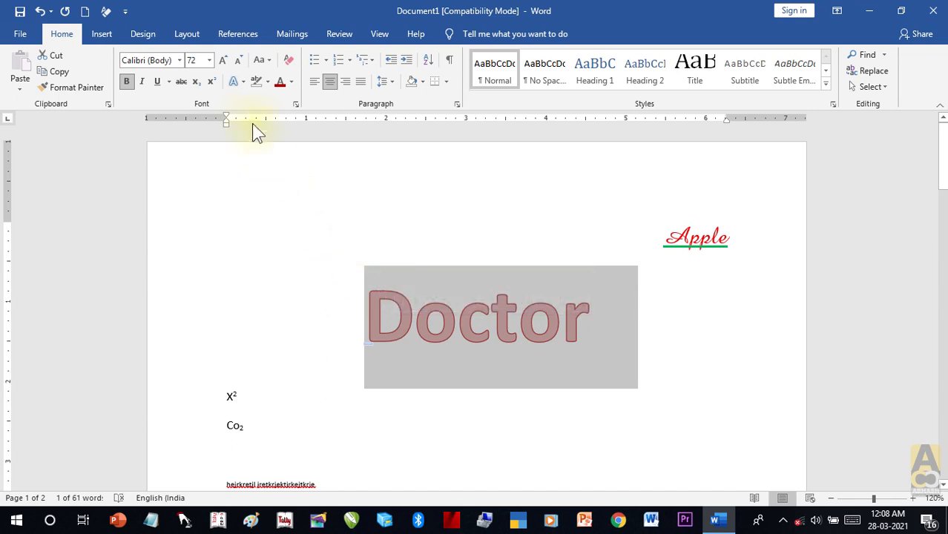
Step: Right-align the Doctor heading
left_click(242, 81)
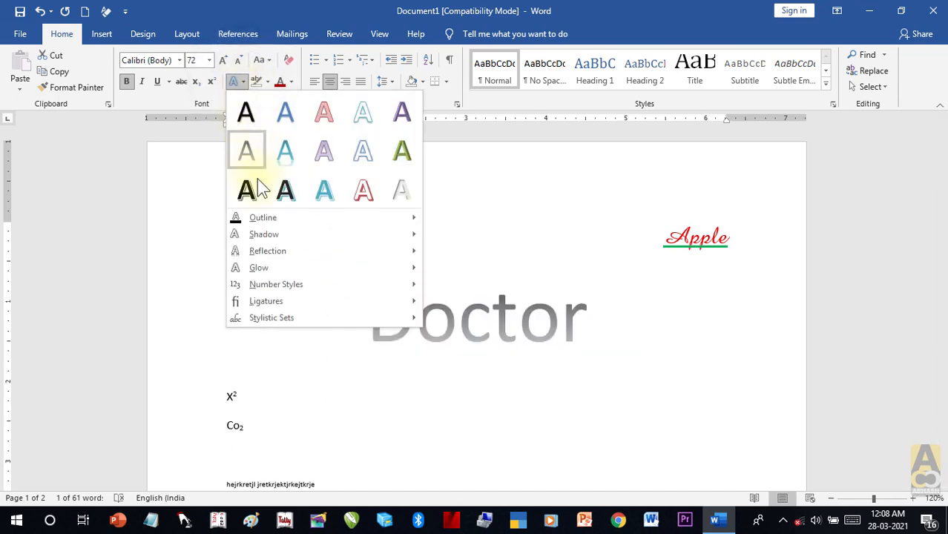
mouse_move(264, 216)
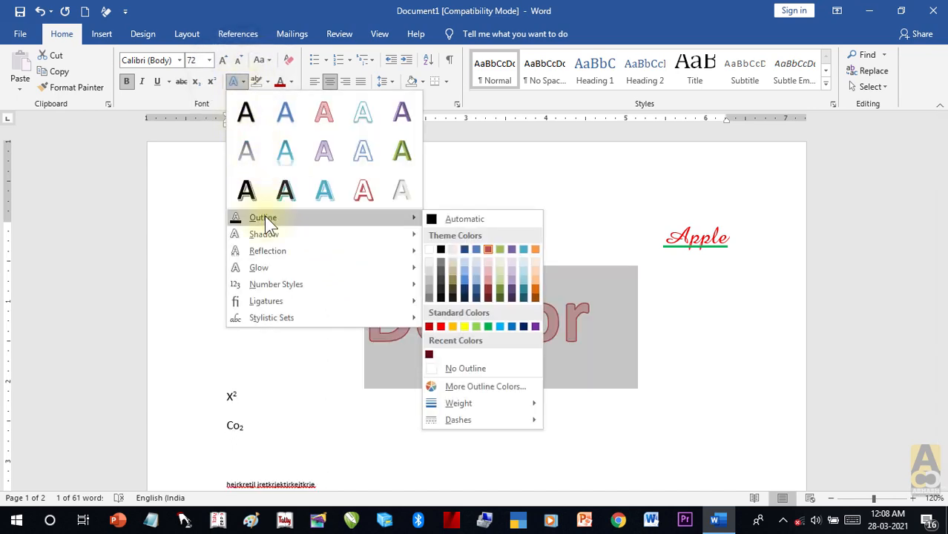
left_click(344, 82)
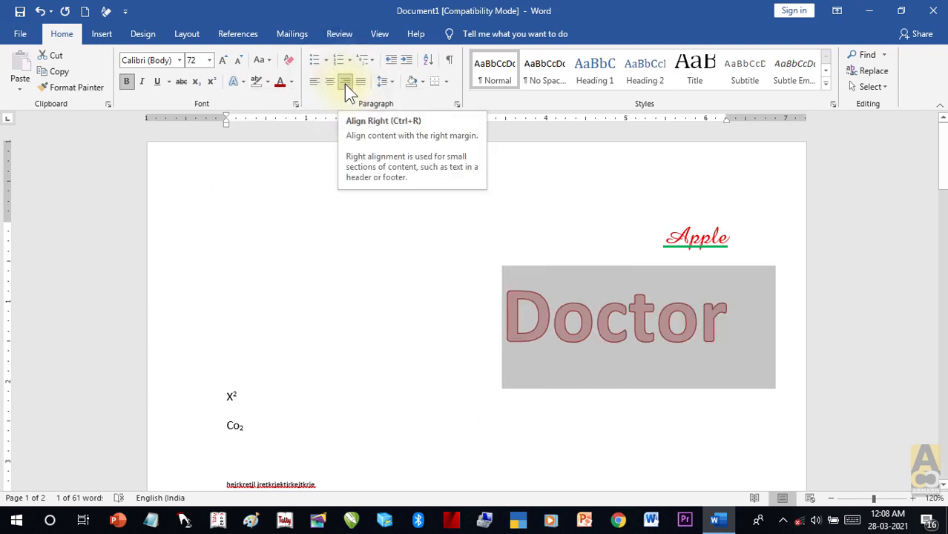
Step: Outline Doctor's letters in standard Green, then browse the outline Weight and Dashes options
left_click(242, 83)
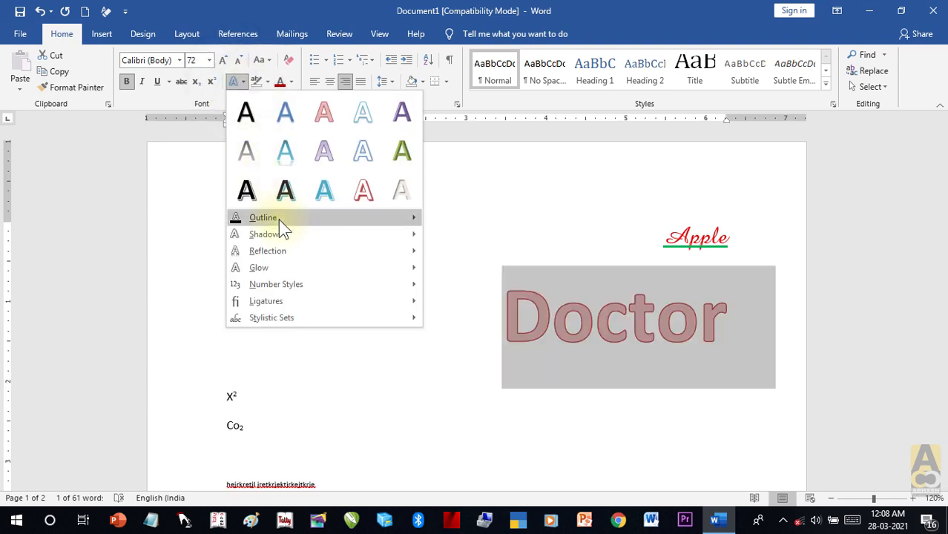
mouse_move(278, 219)
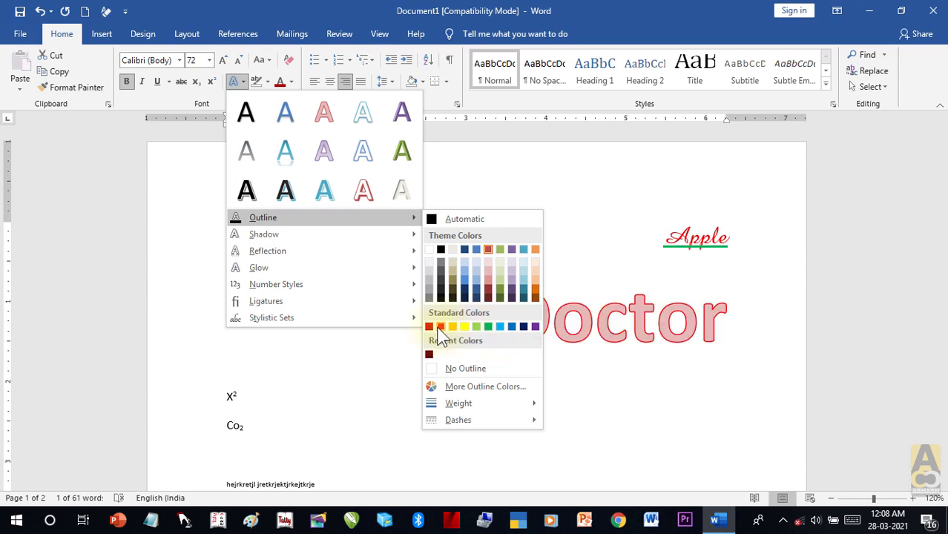
left_click(485, 324)
left_click(241, 80)
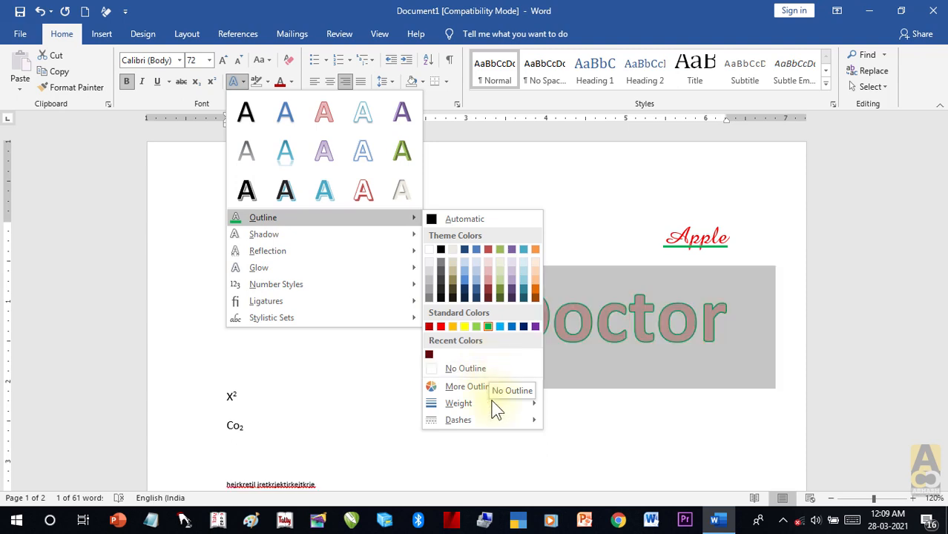
mouse_move(532, 403)
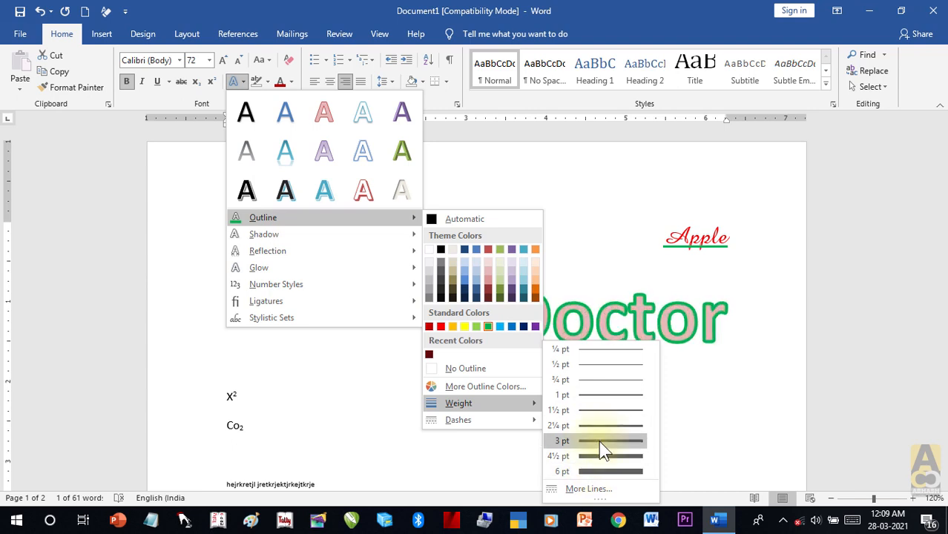
mouse_move(540, 426)
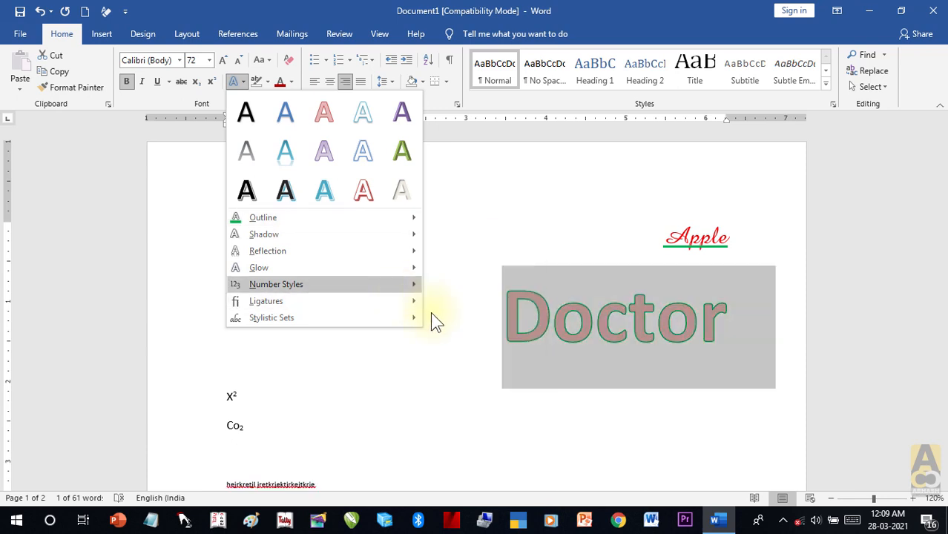
Step: Add a Perspective: Lower Left shadow behind Doctor
mouse_move(331, 233)
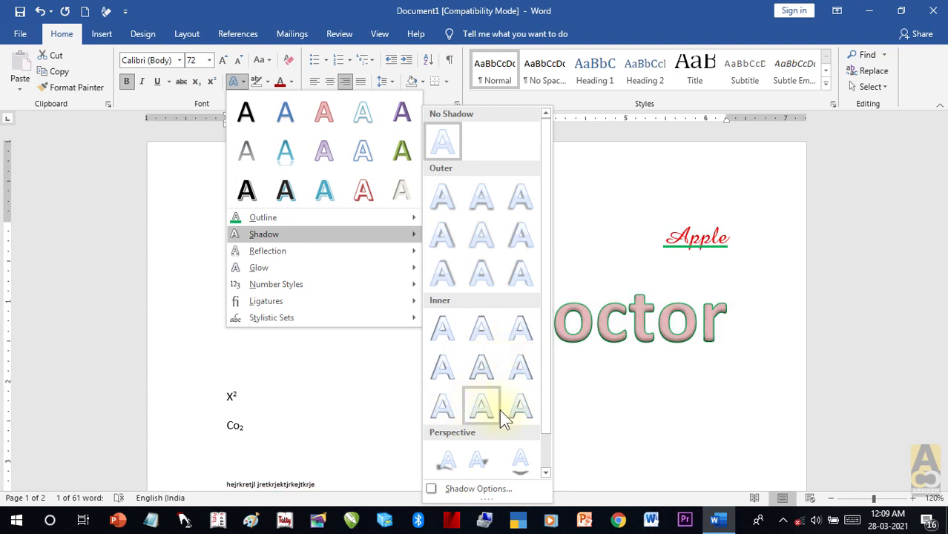
scroll(520, 416, "down", 1)
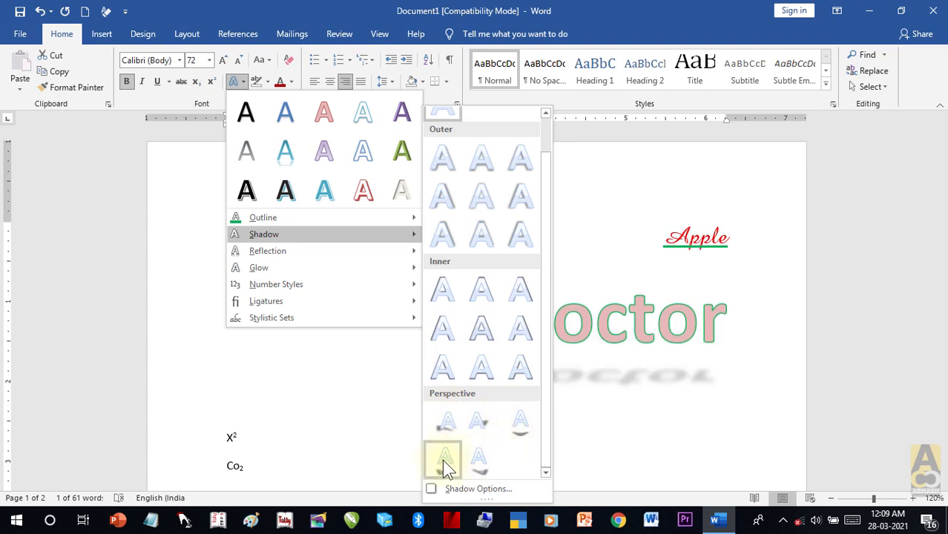
left_click(474, 424)
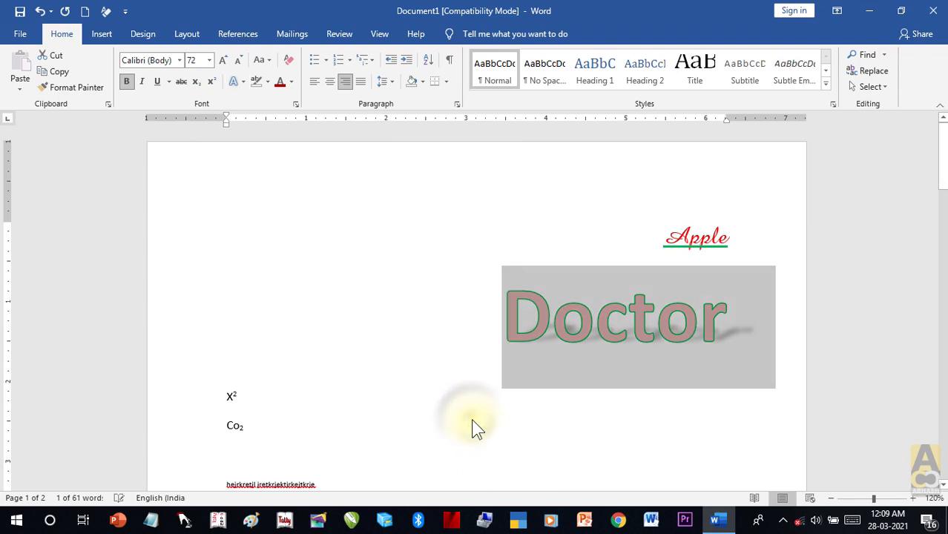
Step: Reselect Doctor and add a Tight Reflection: Touching beneath it
left_click(511, 423)
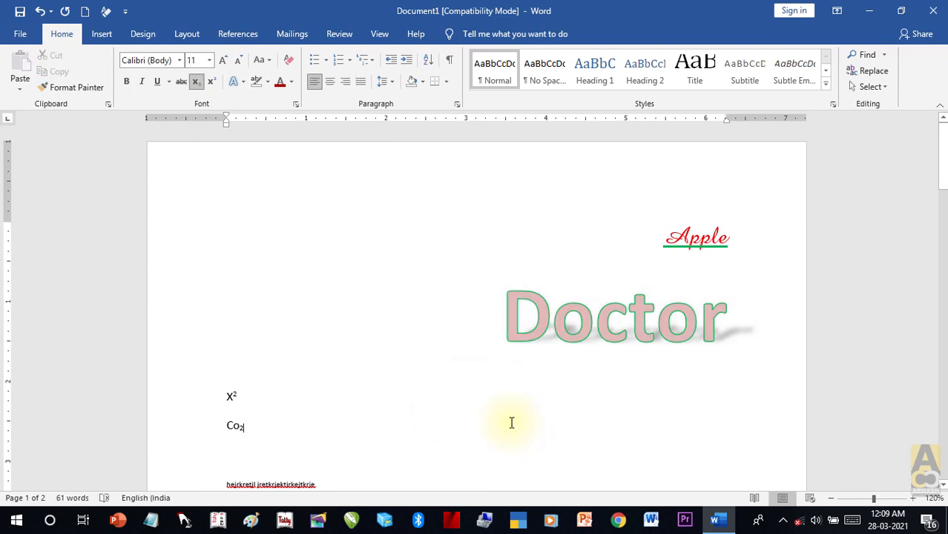
left_click_drag(772, 321, 493, 311)
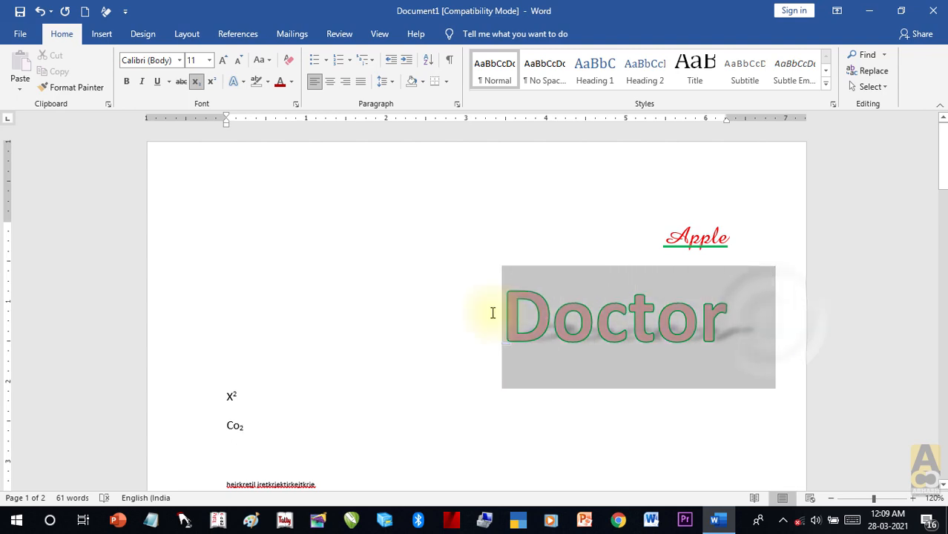
left_click(242, 81)
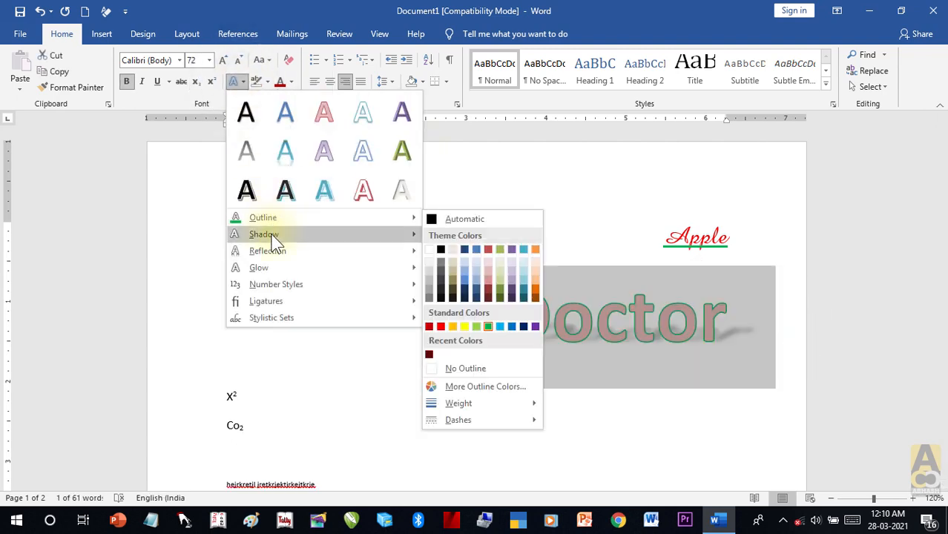
mouse_move(276, 254)
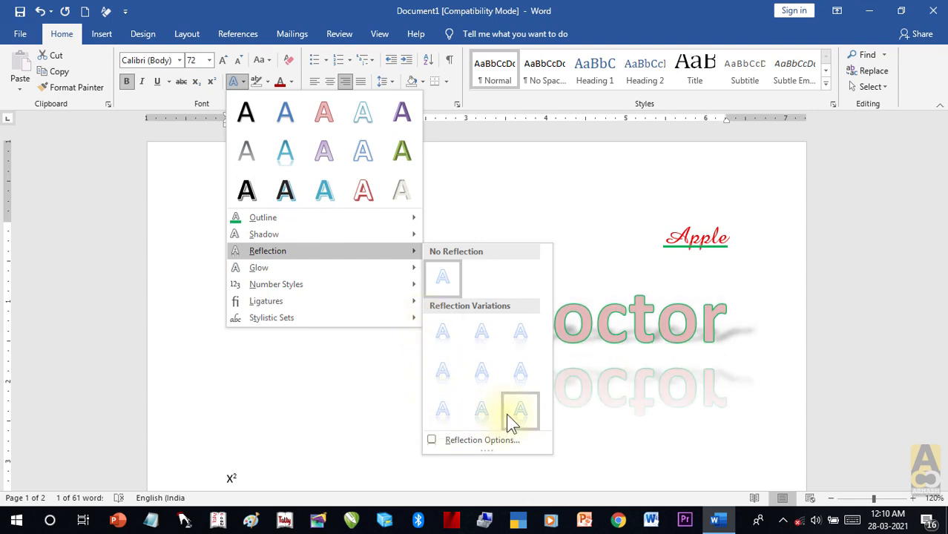
left_click(443, 334)
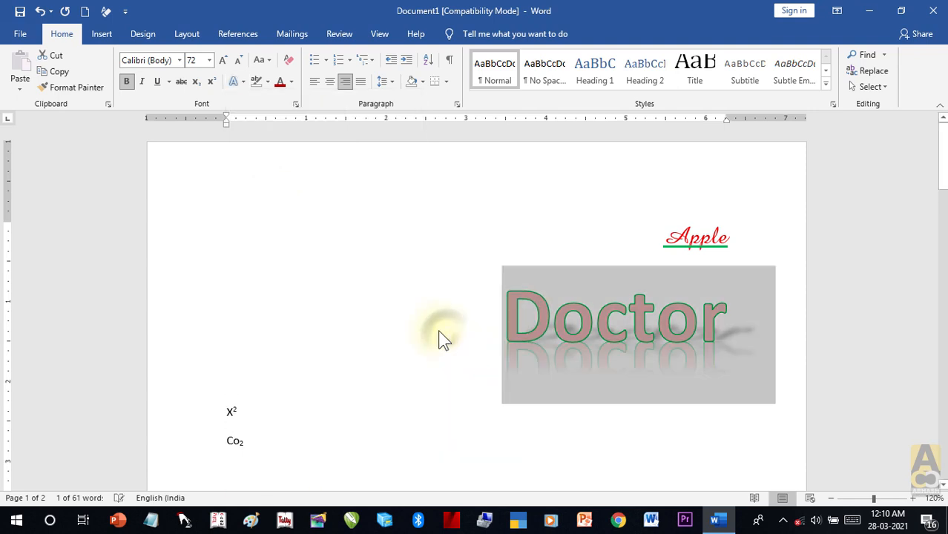
Step: Surround Doctor with a soft turquoise glow and reselect the word
left_click(236, 82)
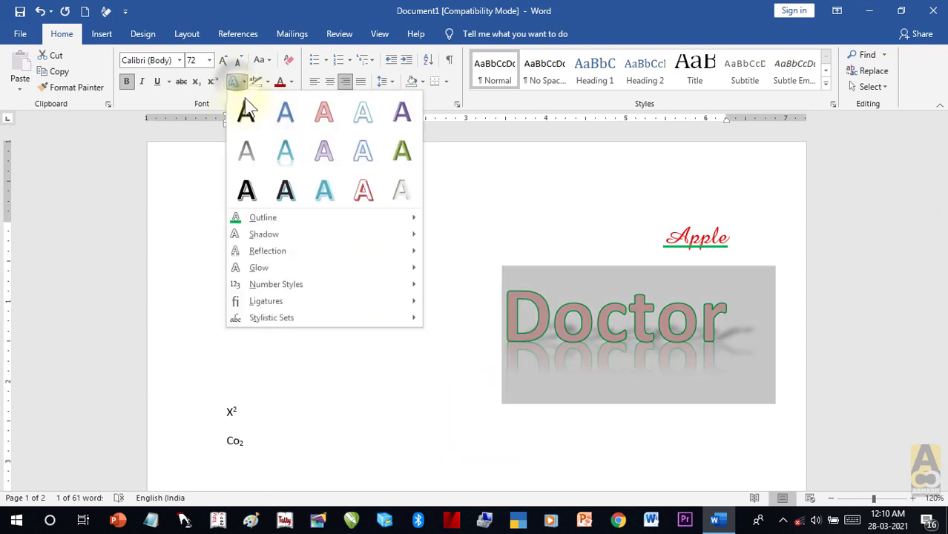
mouse_move(296, 274)
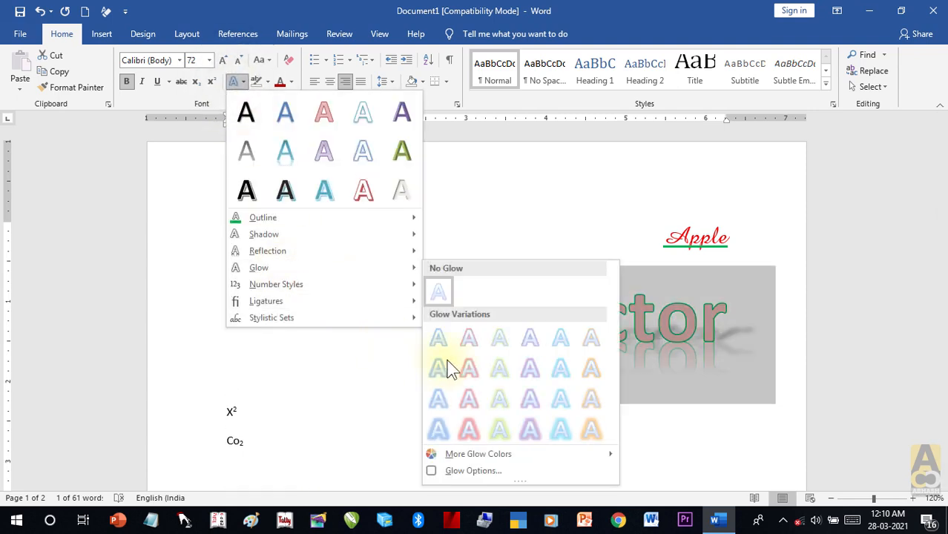
left_click(563, 428)
left_click(481, 404)
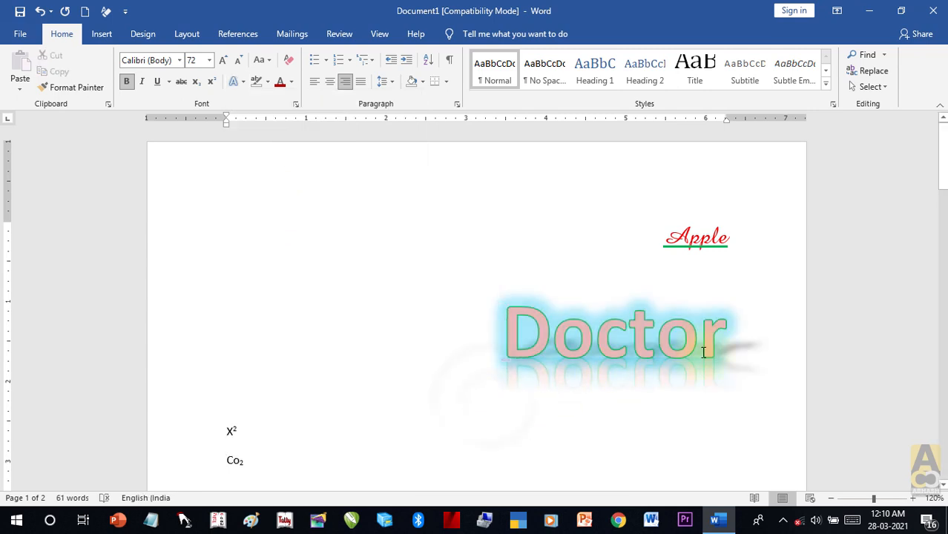
left_click_drag(751, 338, 452, 338)
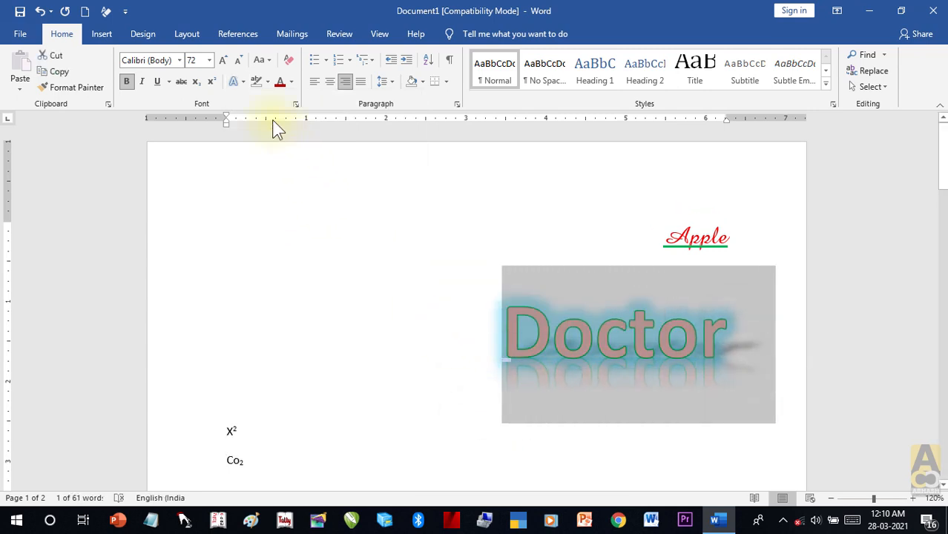
left_click(236, 81)
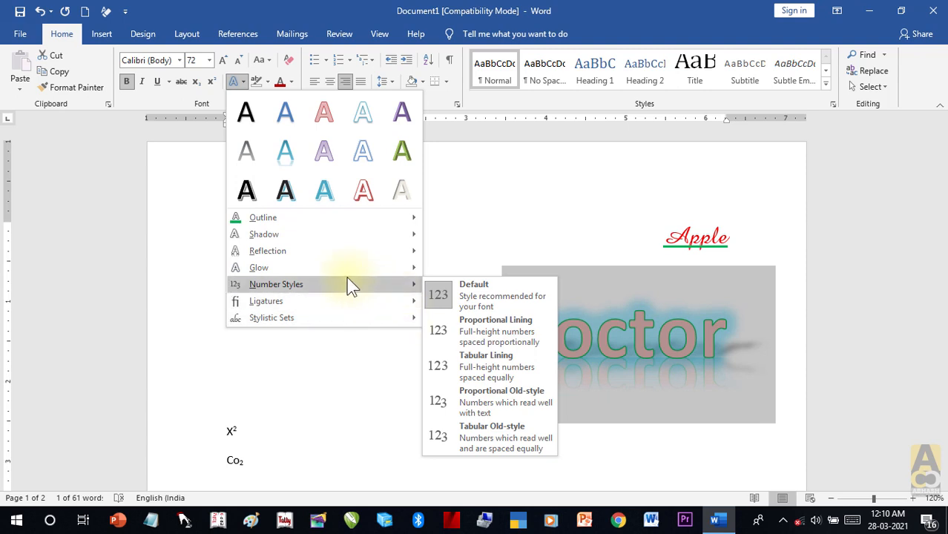
mouse_move(344, 302)
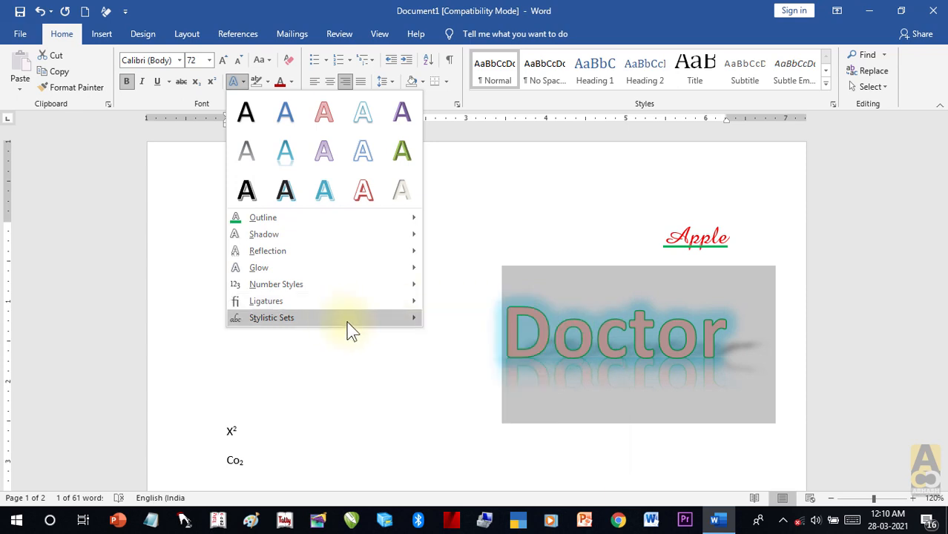
mouse_move(416, 320)
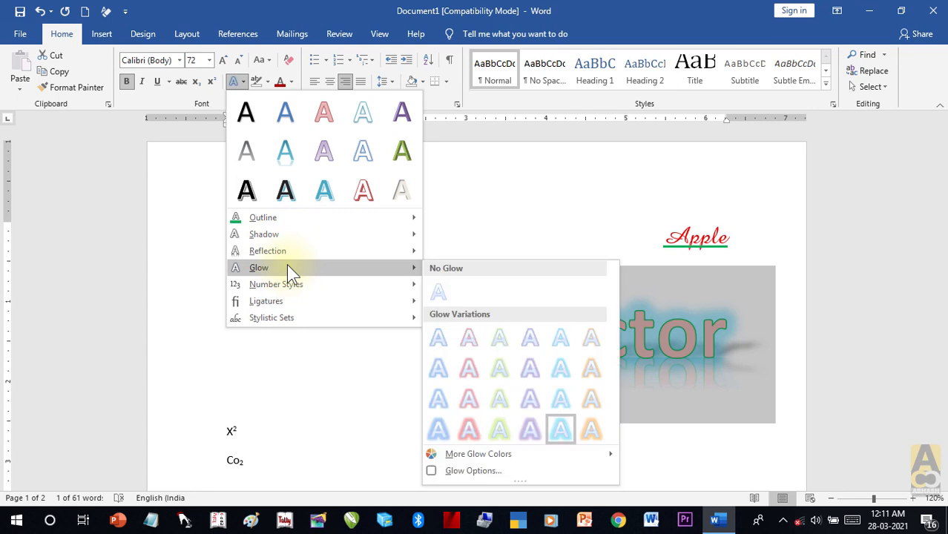
left_click(486, 198)
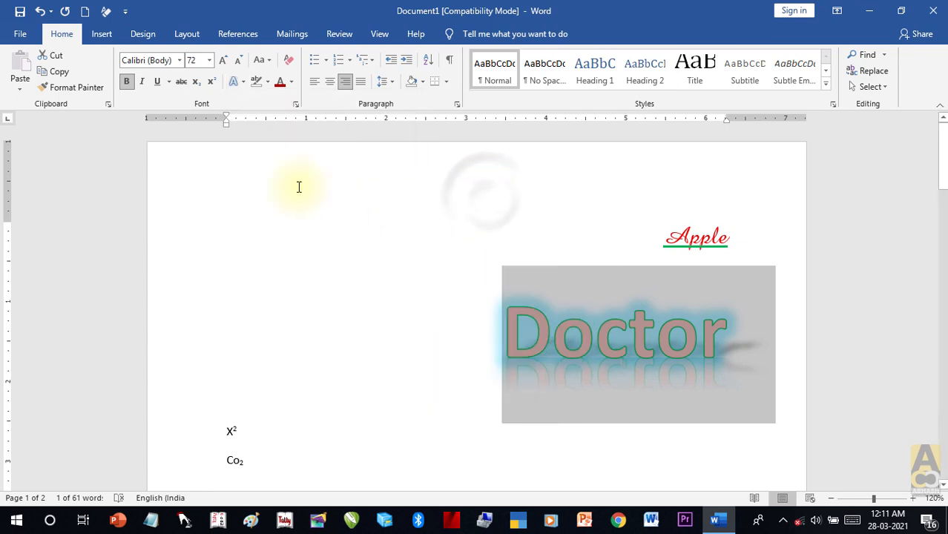
left_click(237, 81)
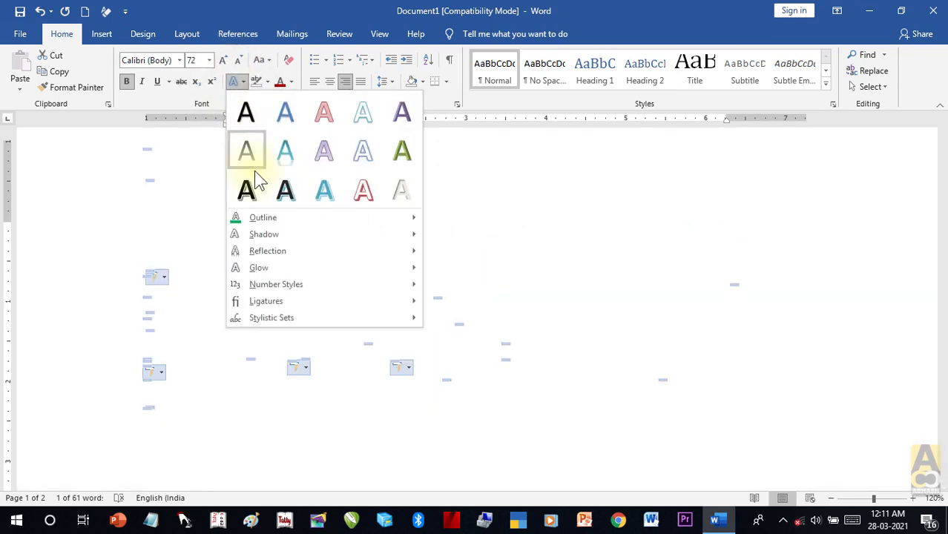
left_click(455, 176)
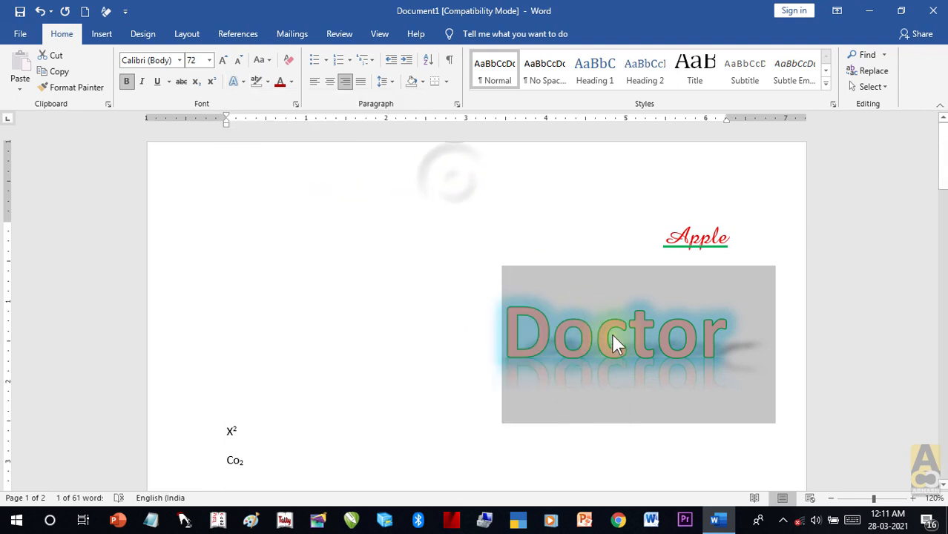
left_click(764, 360)
double_click(470, 340)
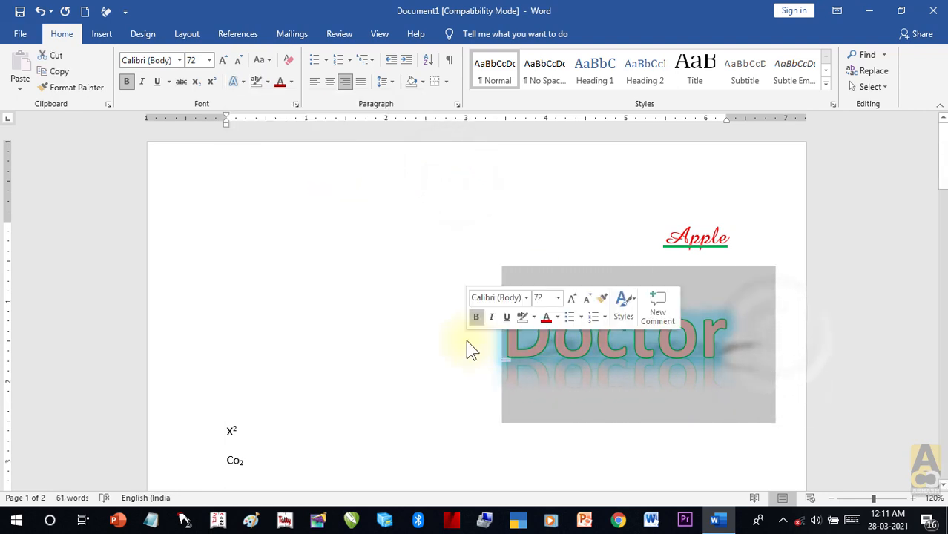
left_click(288, 60)
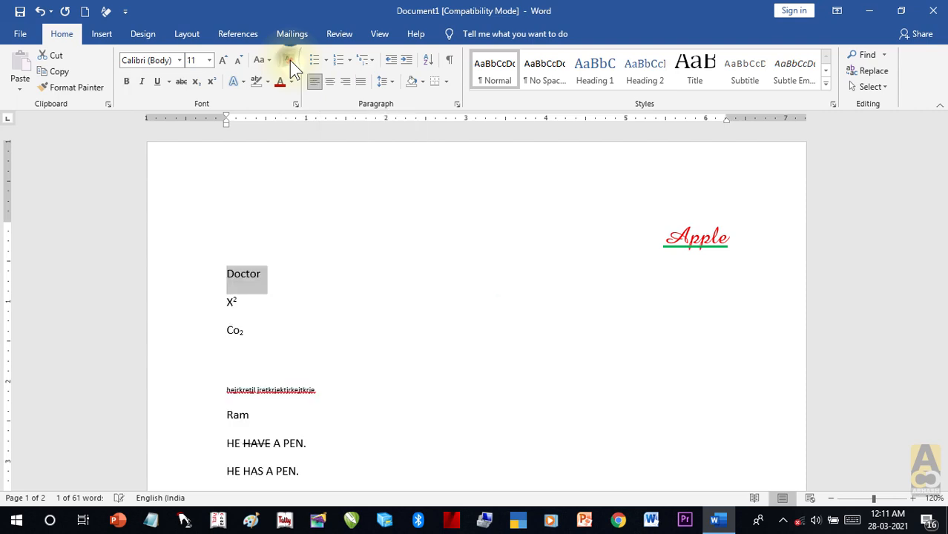
left_click(343, 274)
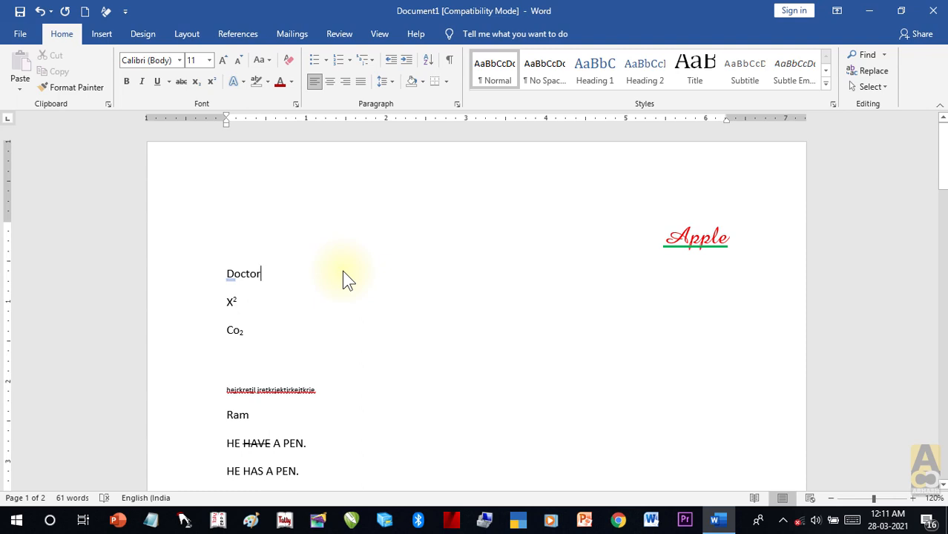
key("ctrl+z")
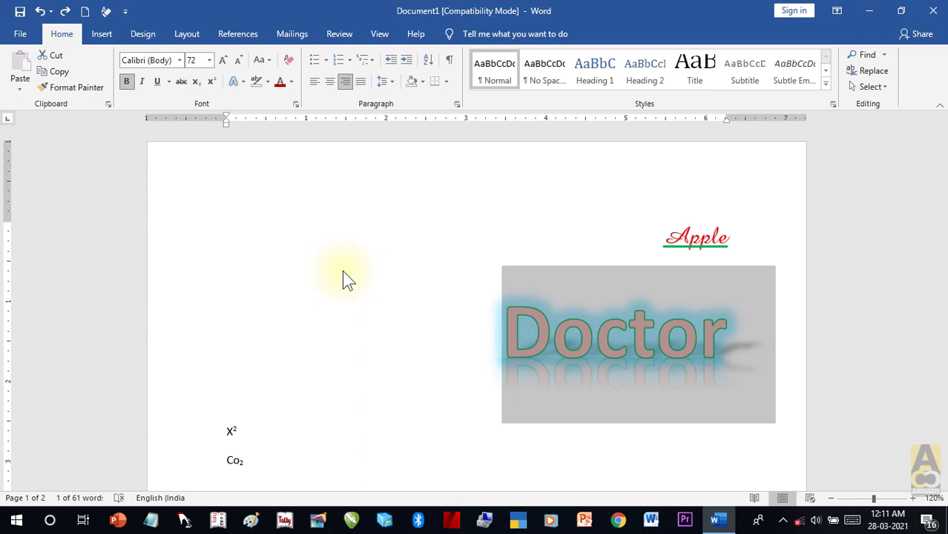
left_click(66, 12)
left_click(42, 12)
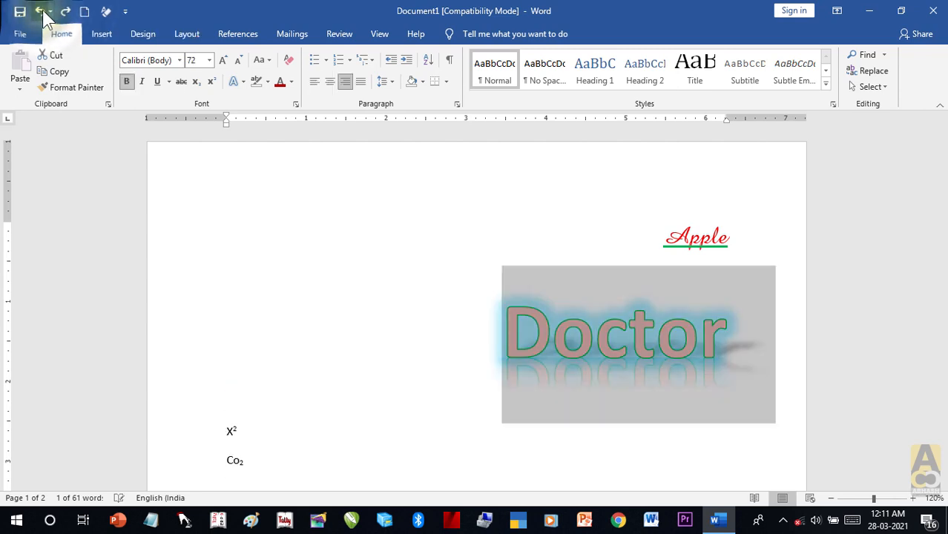
left_click(65, 11)
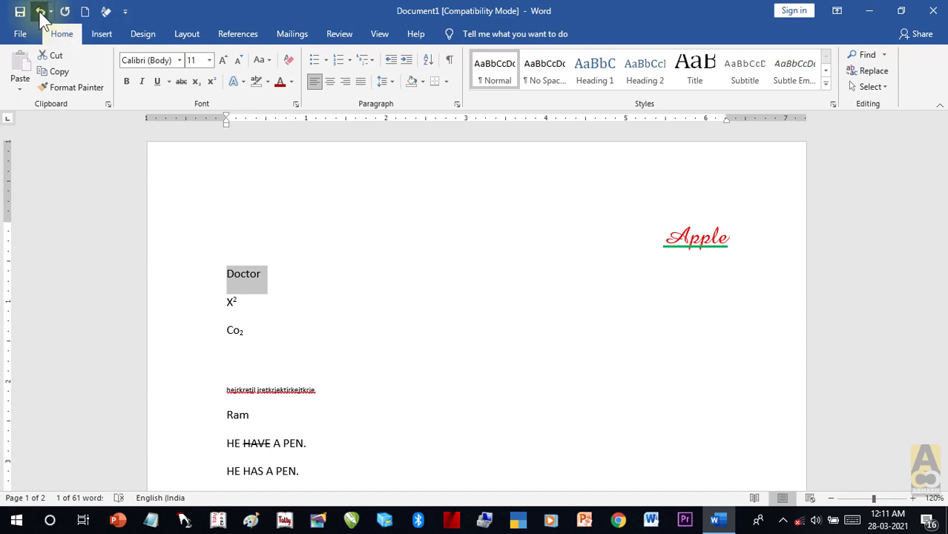
left_click(39, 12)
left_click(51, 12)
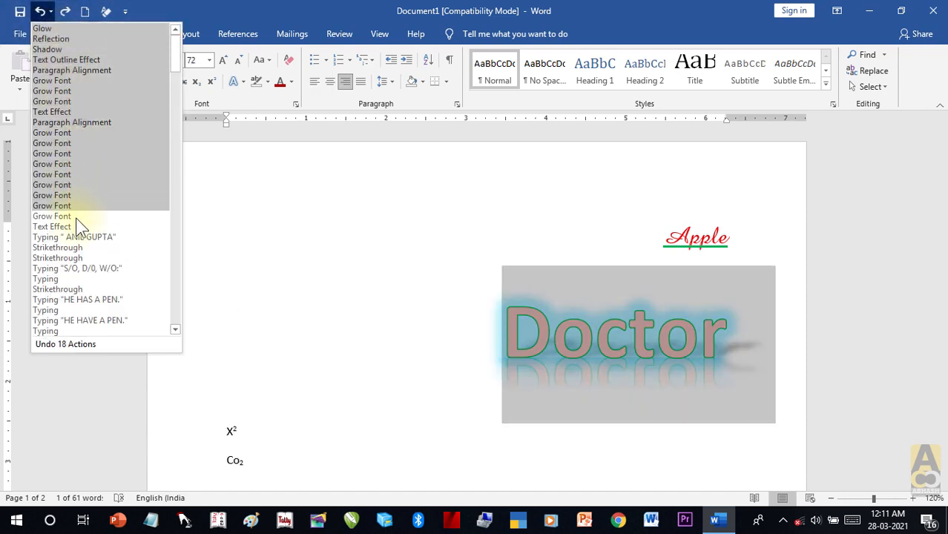
scroll(77, 301, "down", 3)
scroll(78, 301, "down", 9)
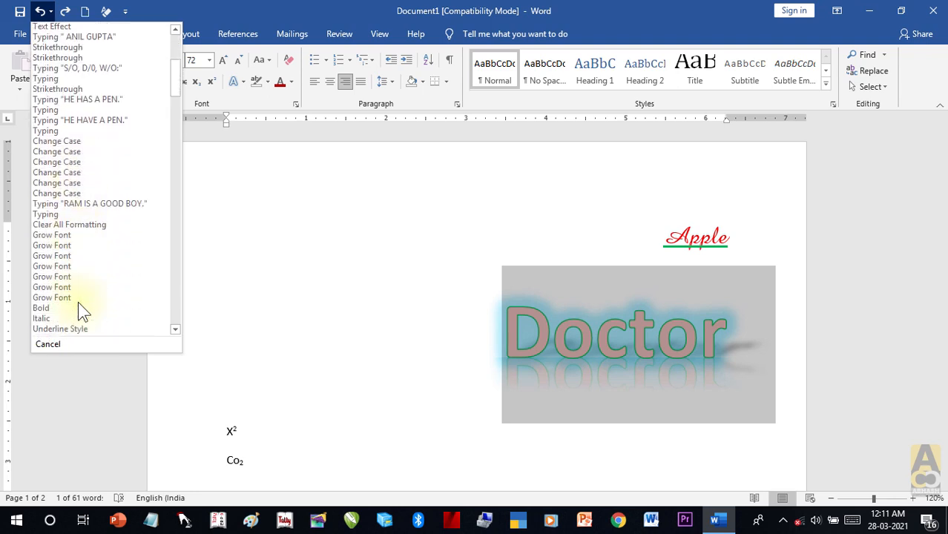
scroll(76, 293, "down", 18)
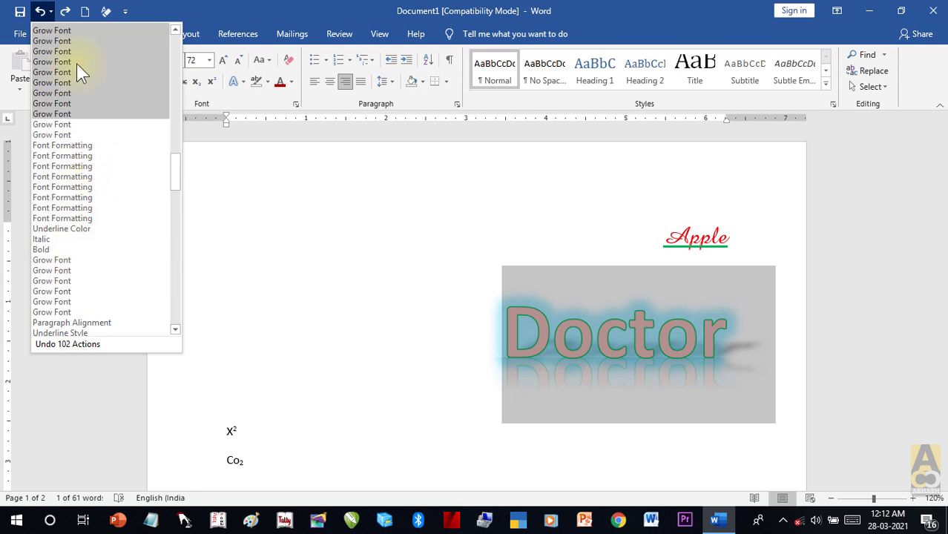
left_click(156, 11)
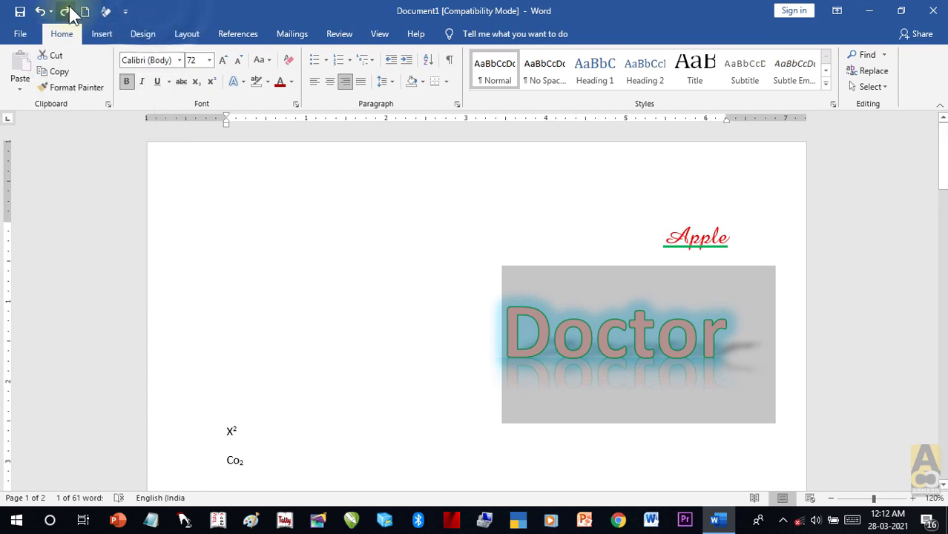
left_click_drag(744, 338, 464, 334)
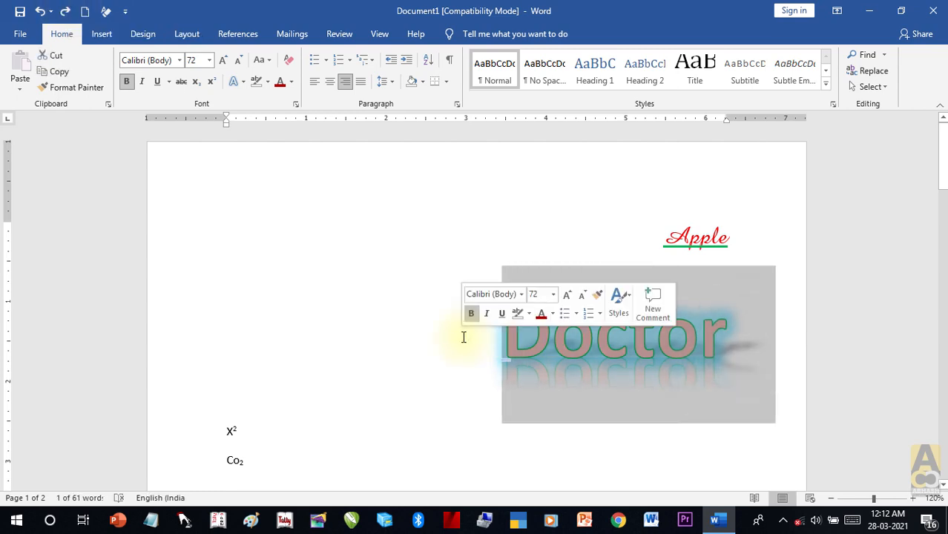
key("ctrl+z")
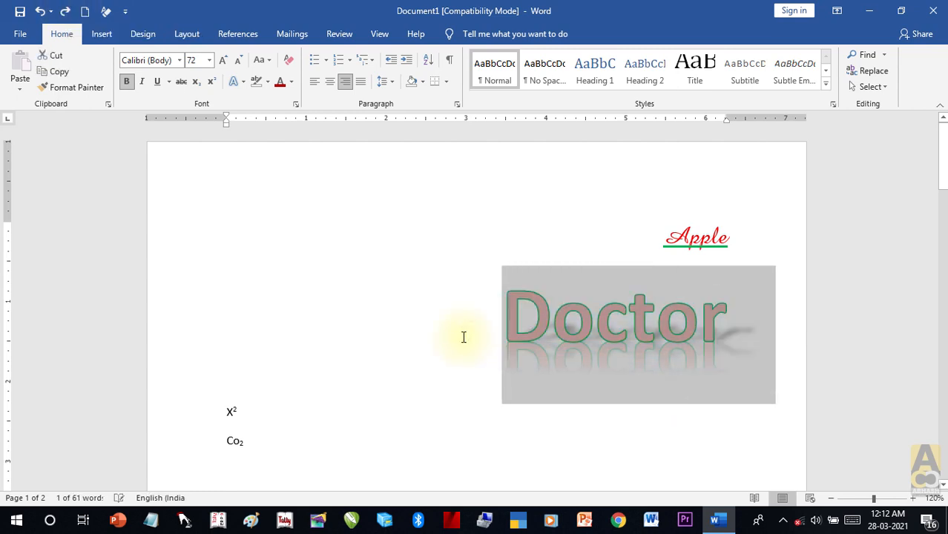
key("ctrl+z")
key("ctrl+z")
key("ctrl+z")
key("ctrl+z")
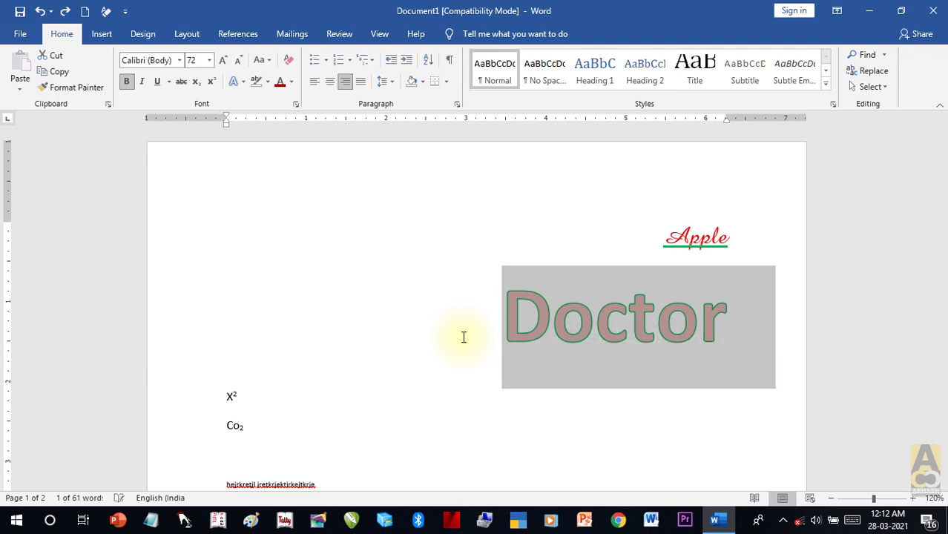
key("ctrl+z")
key("ctrl+z")
key("ctrl+z")
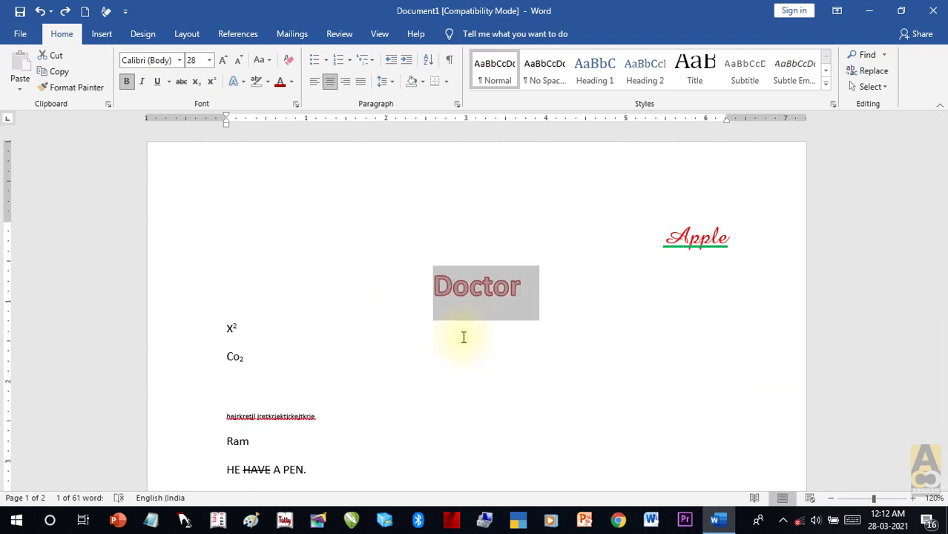
key("ctrl+y")
key("ctrl+y")
key("ctrl+y")
key("ctrl+y")
key("ctrl+y")
key("ctrl+y")
key("ctrl+y")
key("ctrl+y")
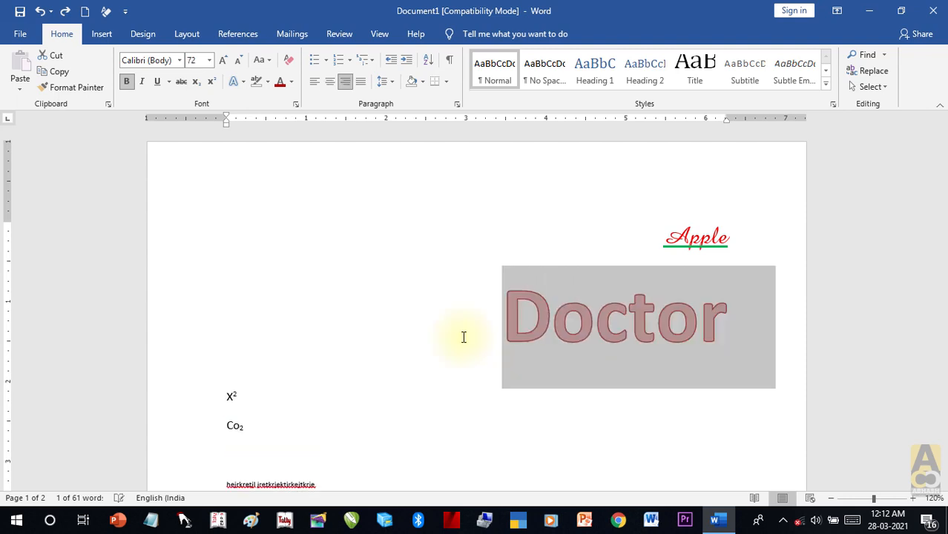
Step: Cycle the Apple line through centre, left and right alignment using Ctrl+E, Ctrl+L, Ctrl+R
left_click(759, 390)
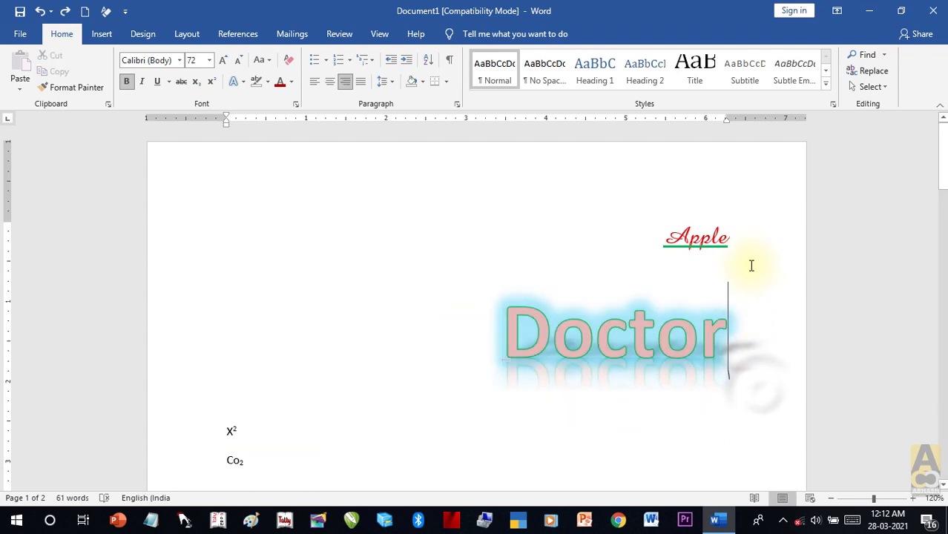
left_click(740, 239)
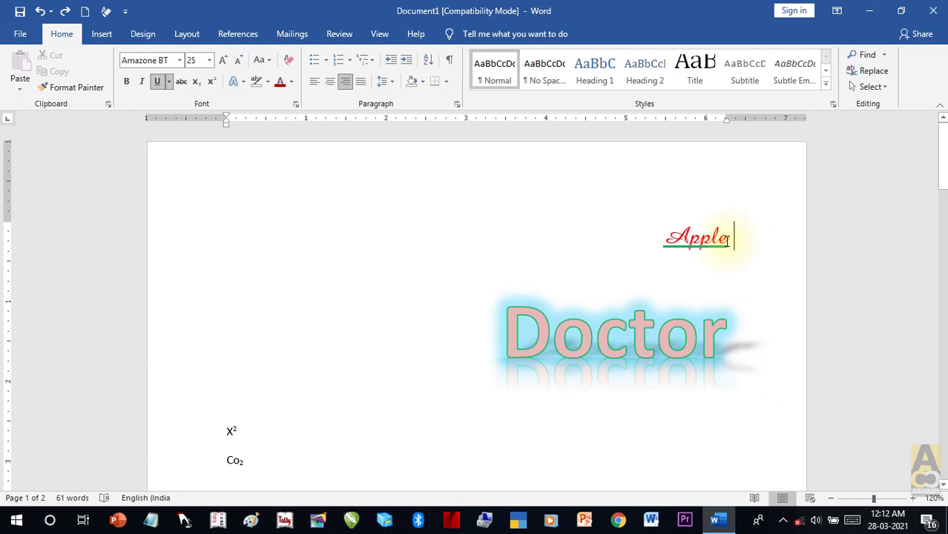
left_click(727, 241)
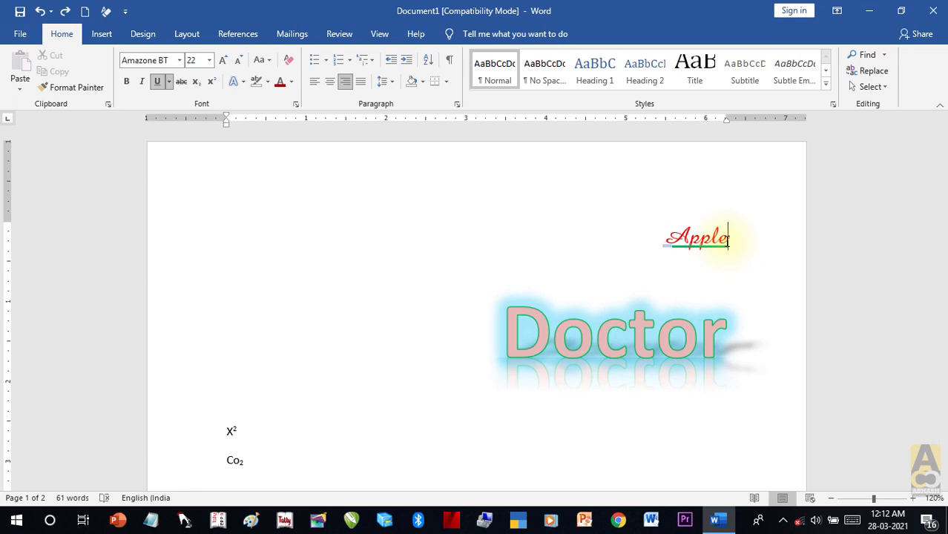
key("ctrl+e")
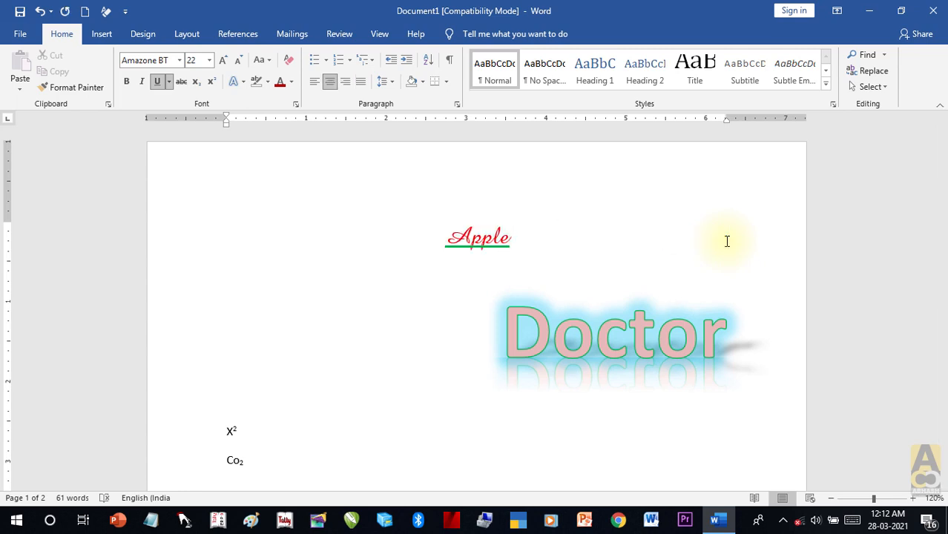
key("ctrl+l")
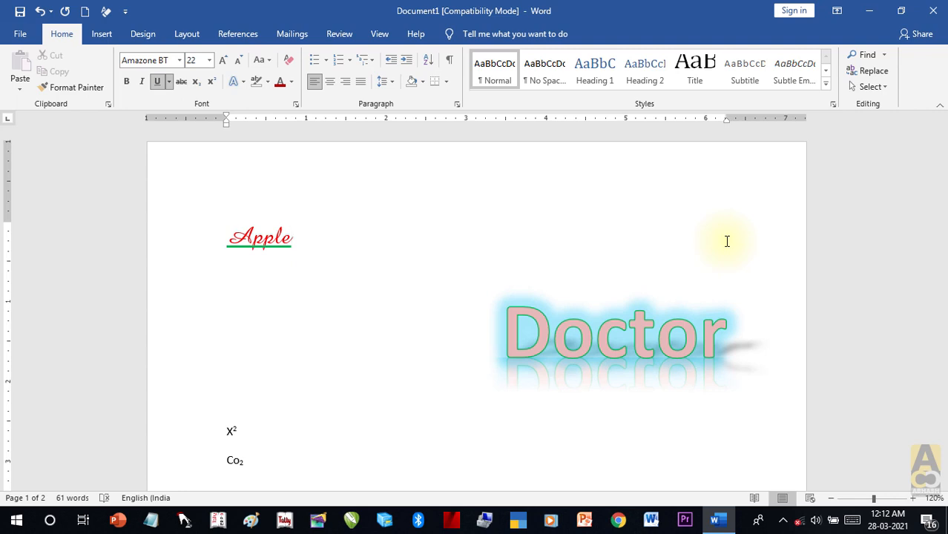
key("ctrl+e")
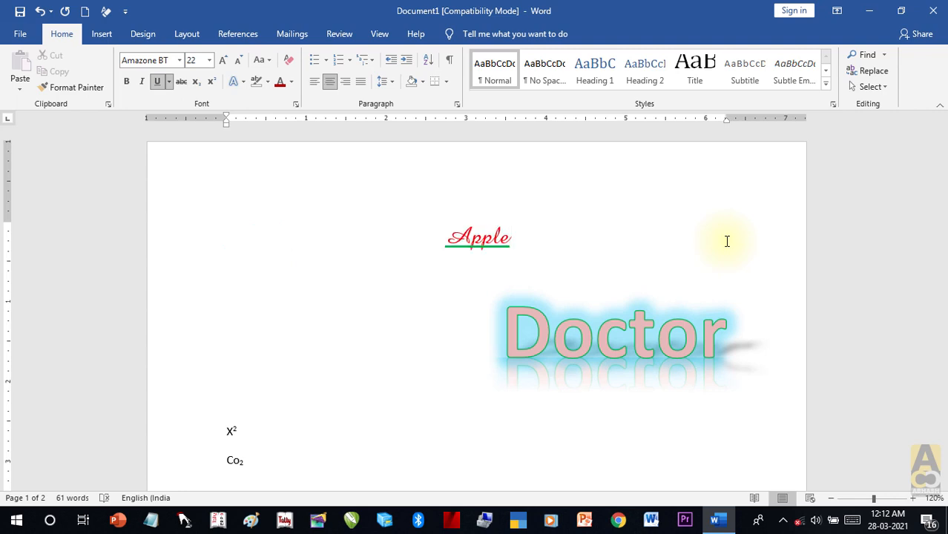
key("ctrl+r")
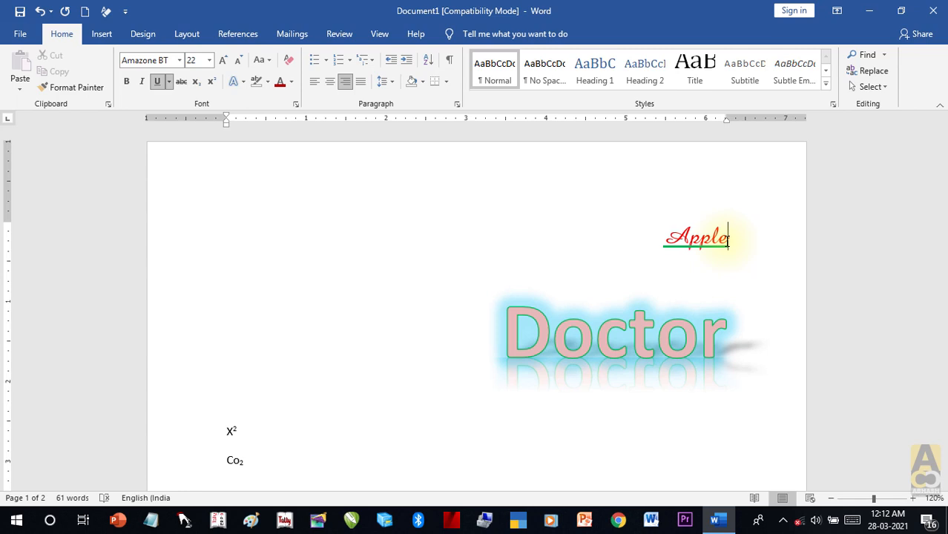
Step: Try the Home alignment buttons, finishing with the Apple line centred
left_click(315, 82)
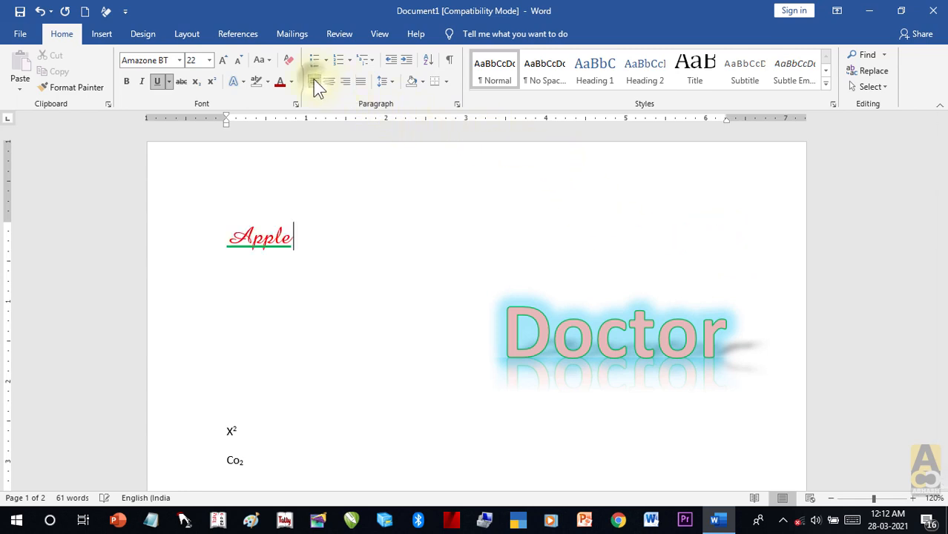
left_click(330, 85)
left_click(345, 85)
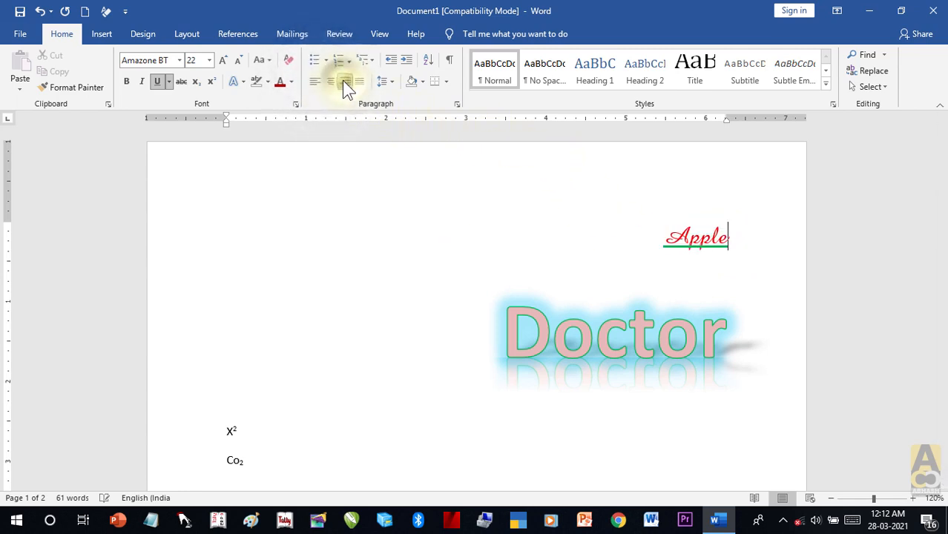
left_click(330, 83)
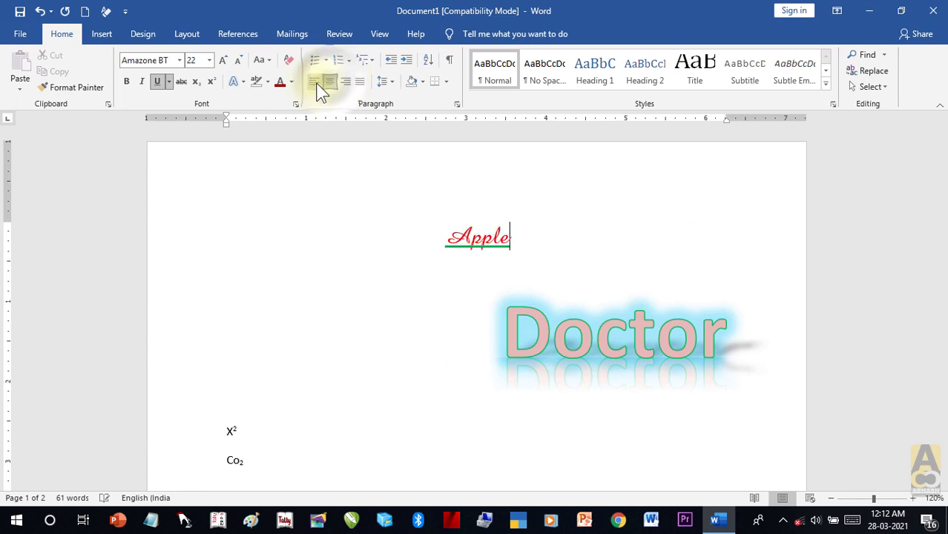
left_click(316, 83)
left_click(330, 83)
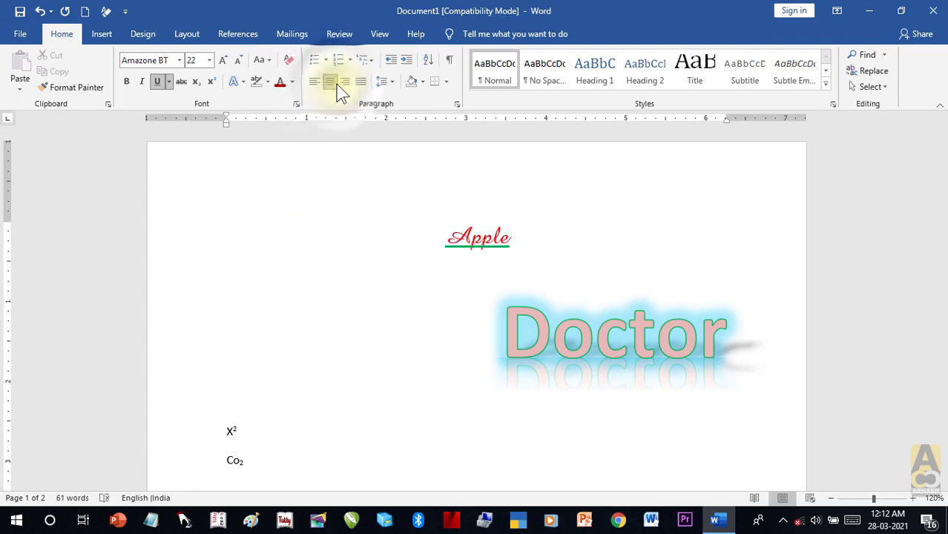
left_click(528, 248)
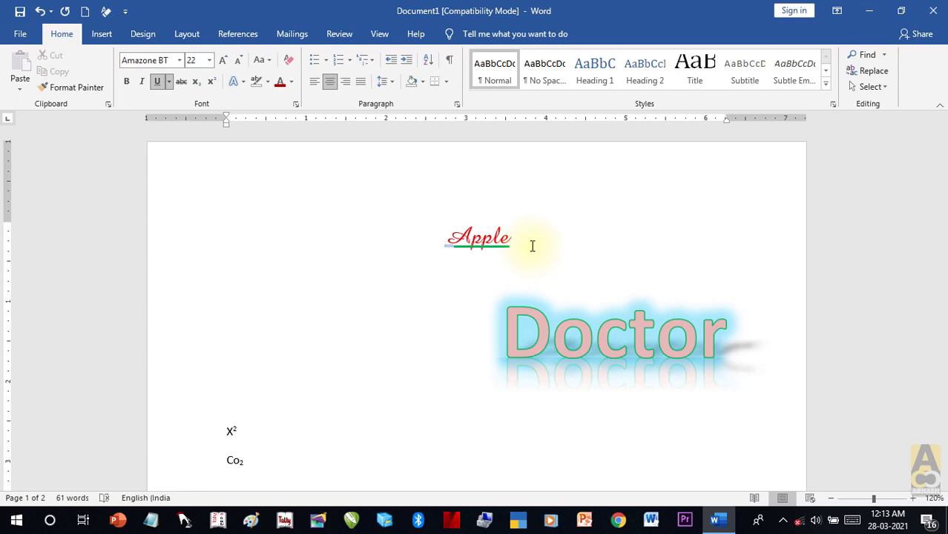
Step: Drag-and-drop Ram onto the empty line directly below Co2
scroll(532, 246, "down", 2)
left_click_drag(522, 172, 447, 170)
left_click(250, 408)
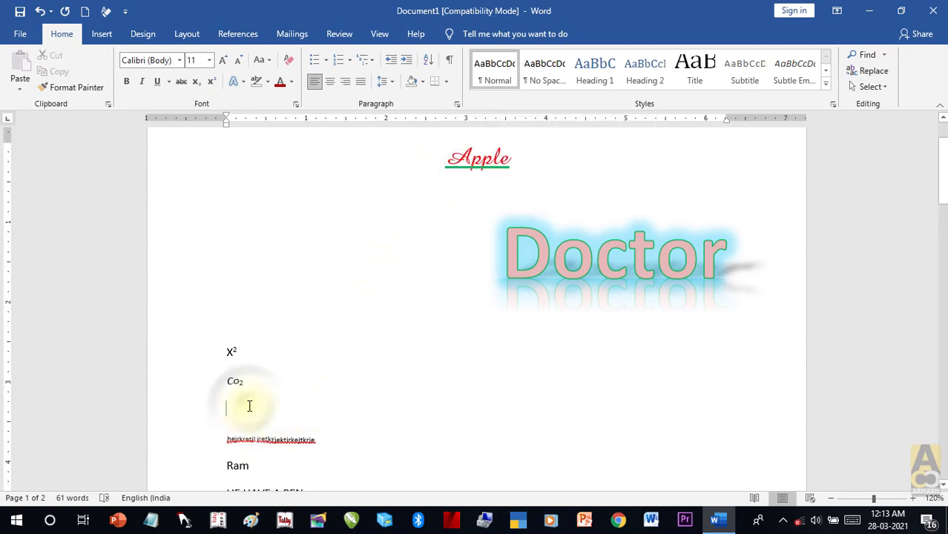
left_click_drag(251, 466, 227, 341)
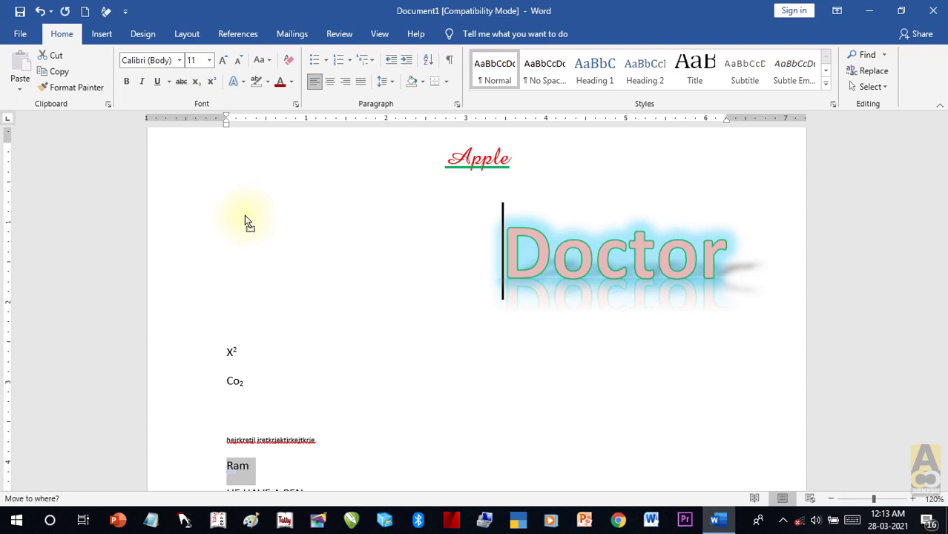
left_click_drag(245, 218, 239, 415)
left_click(310, 425)
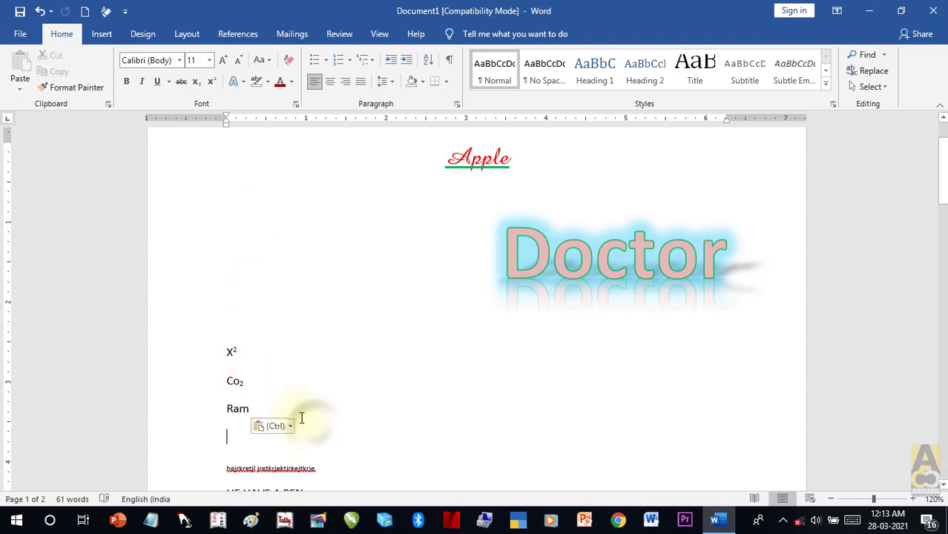
double_click(236, 409)
Step: Check the font and size of the Apple line
left_click(467, 155)
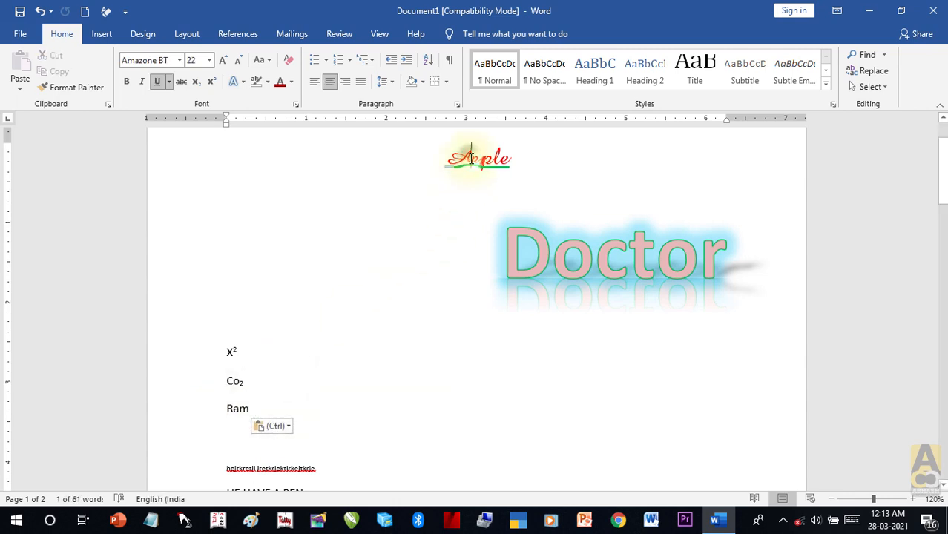
left_click(255, 413)
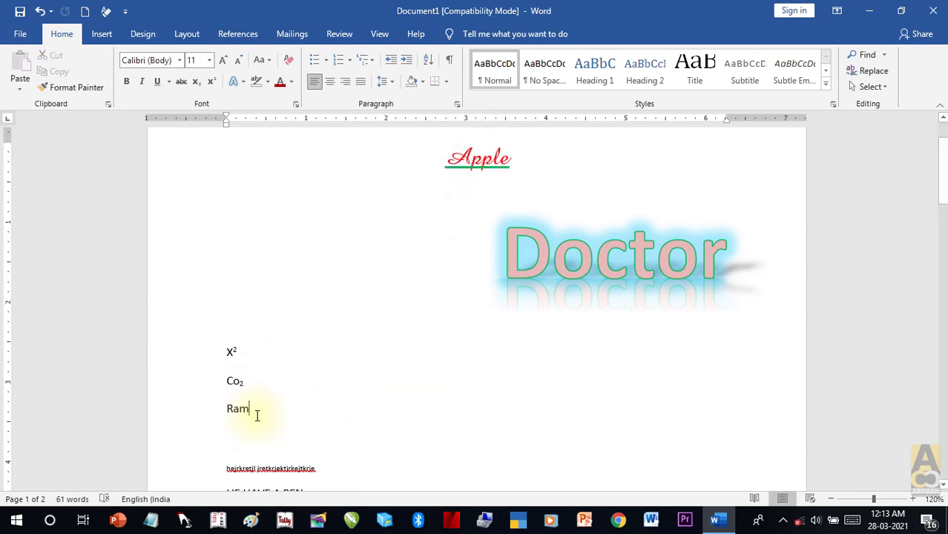
scroll(257, 416, "up", 2)
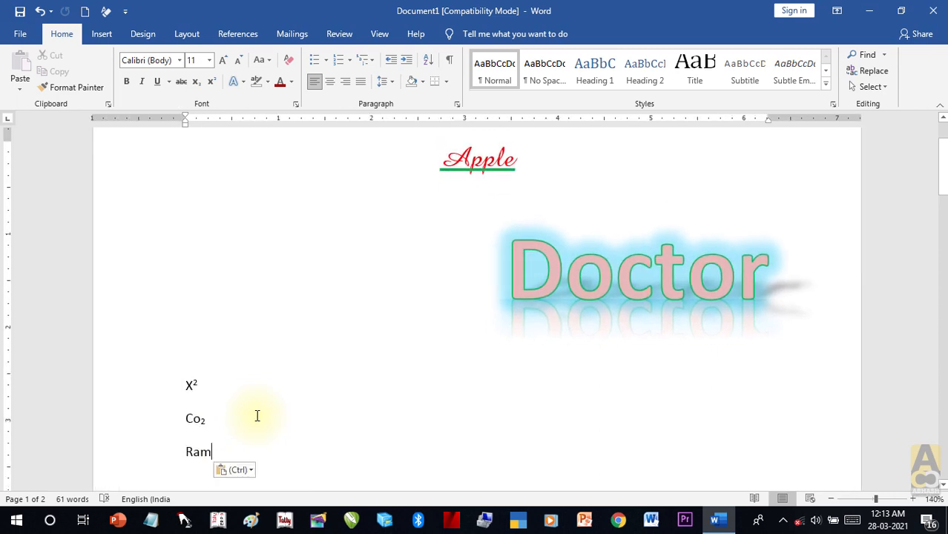
left_click(284, 414)
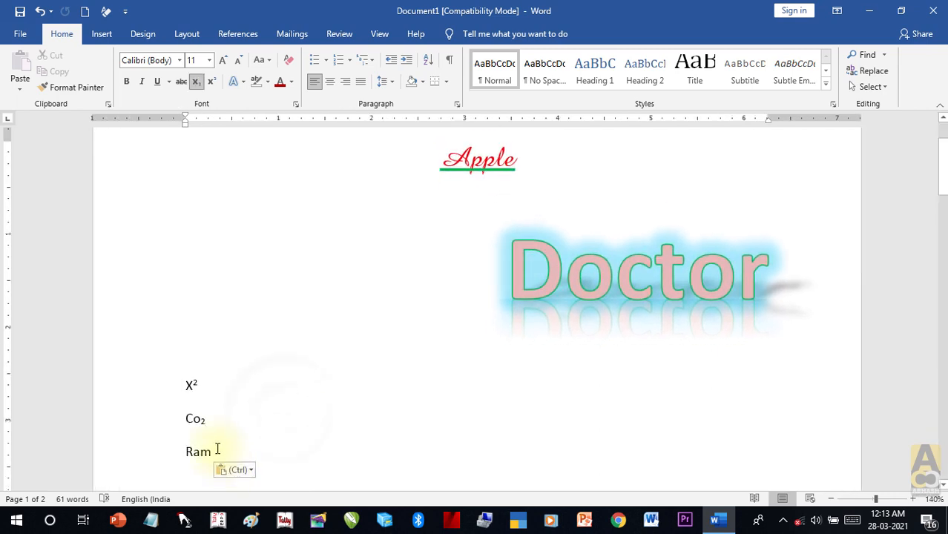
left_click(482, 162)
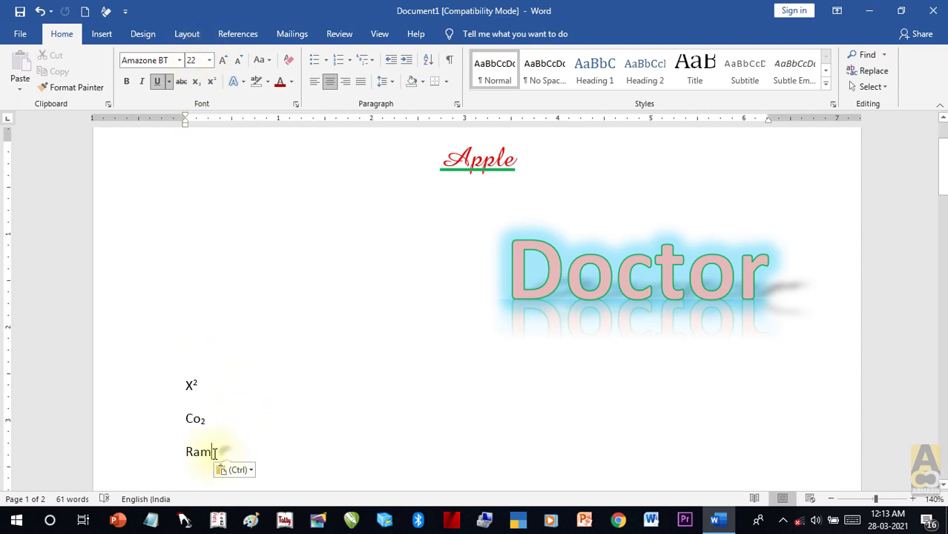
Step: Set the Ram line in the Amazone BT script font at 22 point
left_click_drag(223, 450, 176, 450)
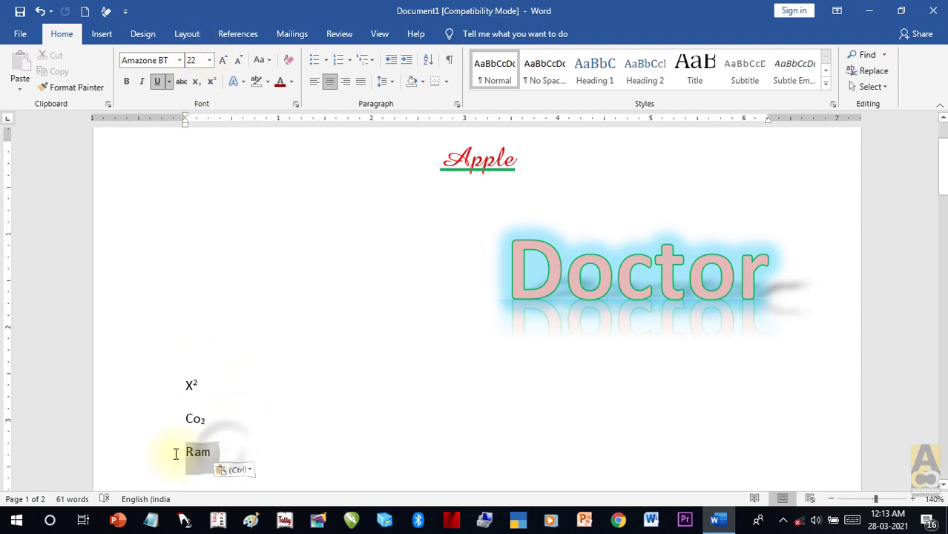
left_click(180, 60)
left_click(180, 59)
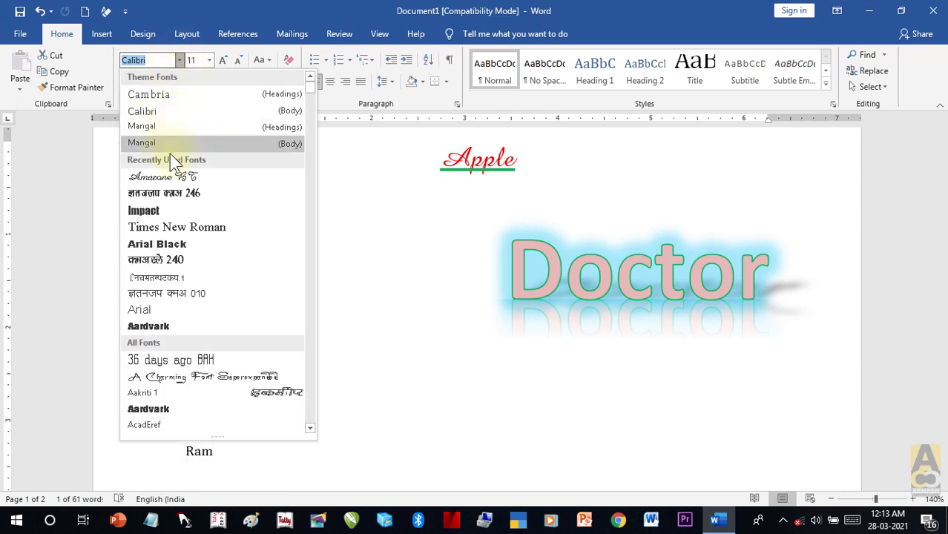
left_click(168, 176)
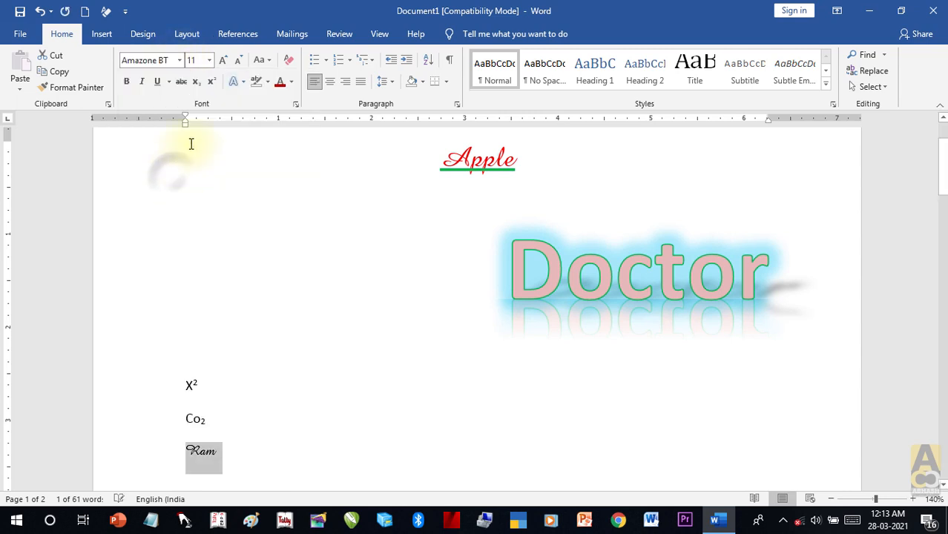
left_click(204, 59)
type("22")
key("Return")
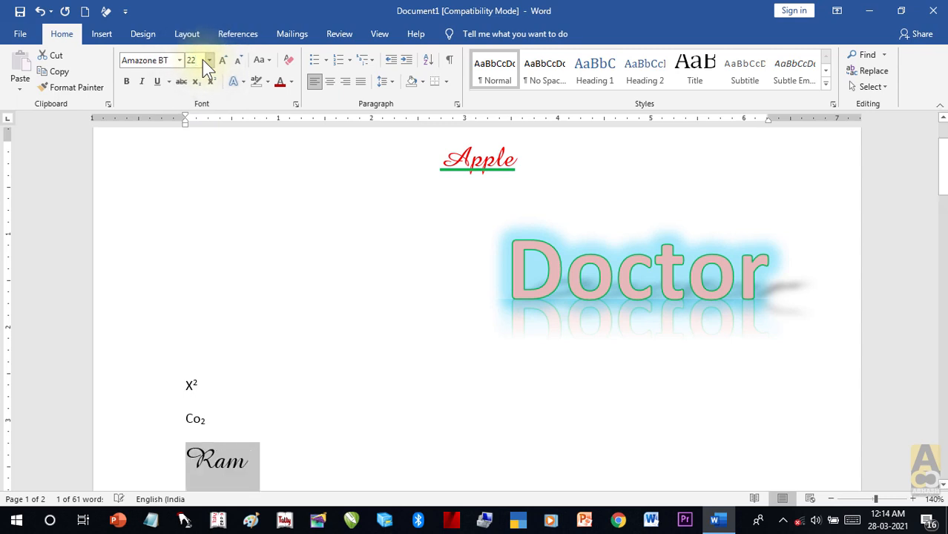
Step: Underline Ram, colour it red and centre it on the page
left_click(157, 83)
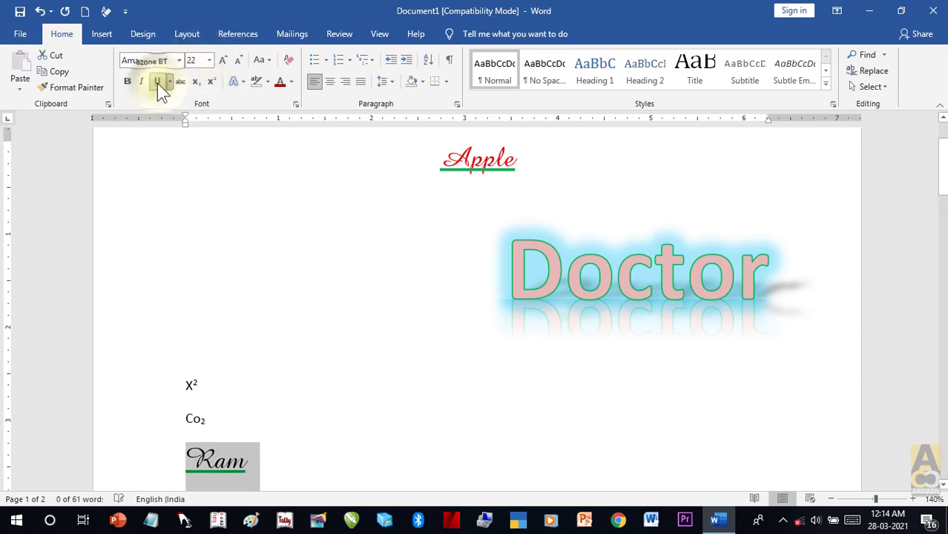
left_click(292, 82)
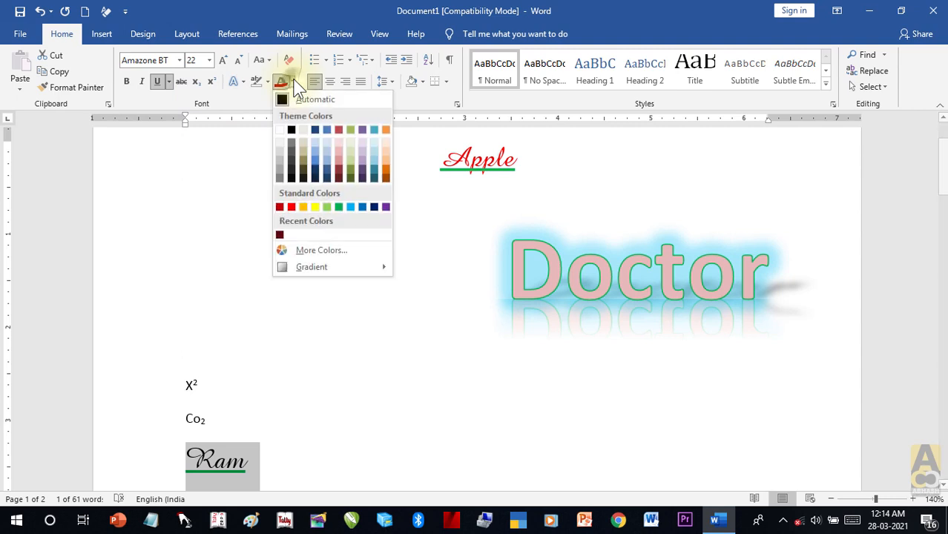
left_click(291, 208)
left_click(337, 467)
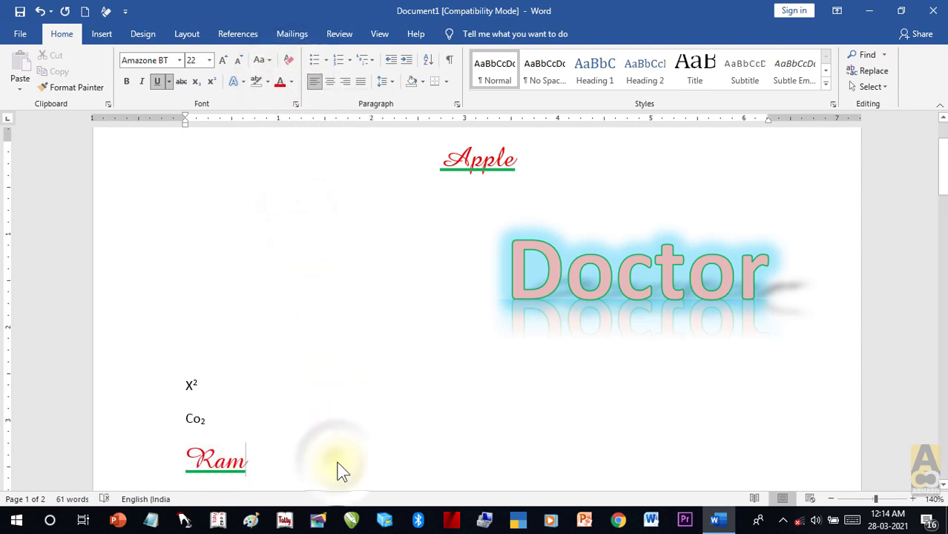
double_click(238, 462)
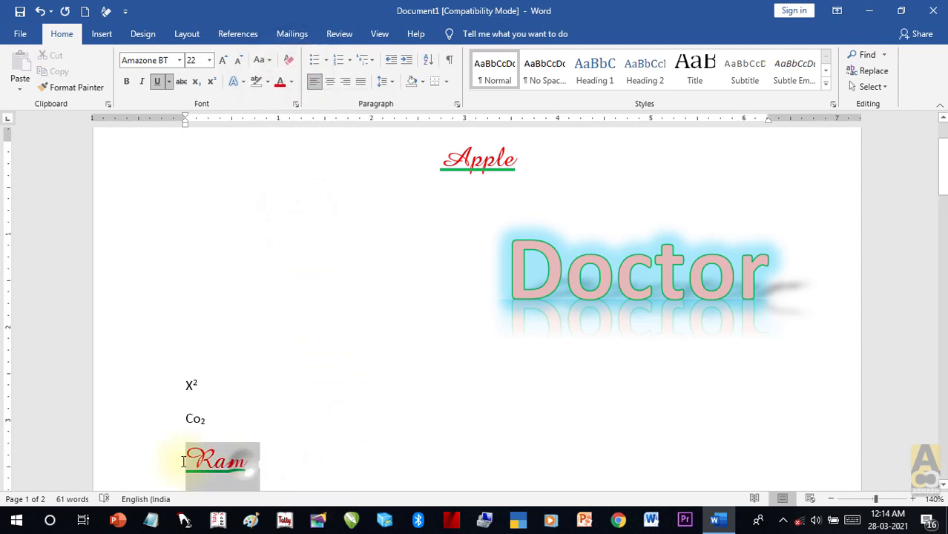
left_click(333, 85)
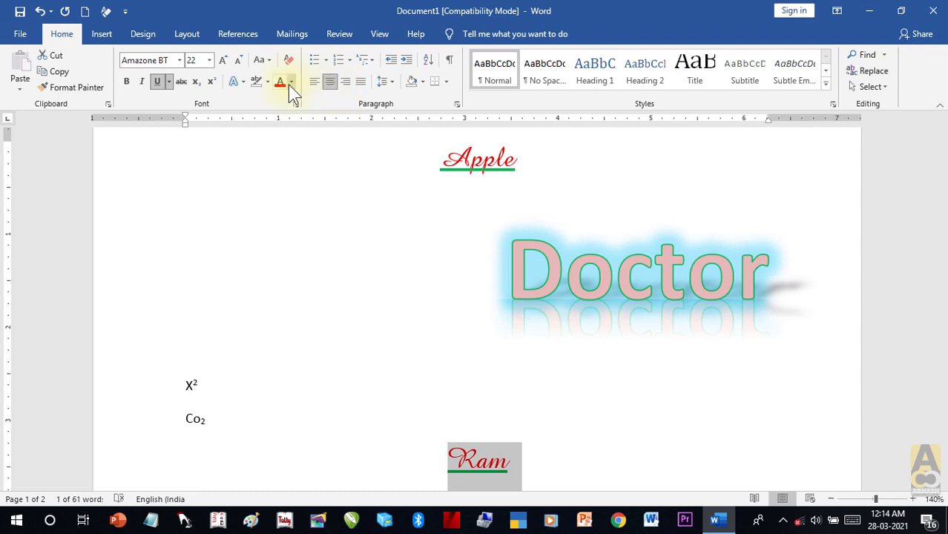
Step: Clear all formatting from Ram, then select the Apple heading
left_click(287, 62)
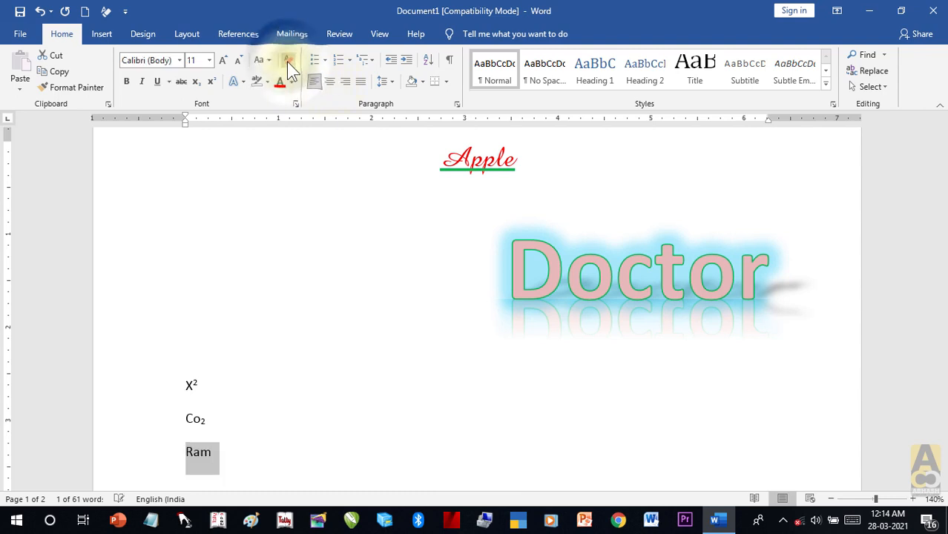
left_click(270, 386)
left_click_drag(238, 456, 178, 449)
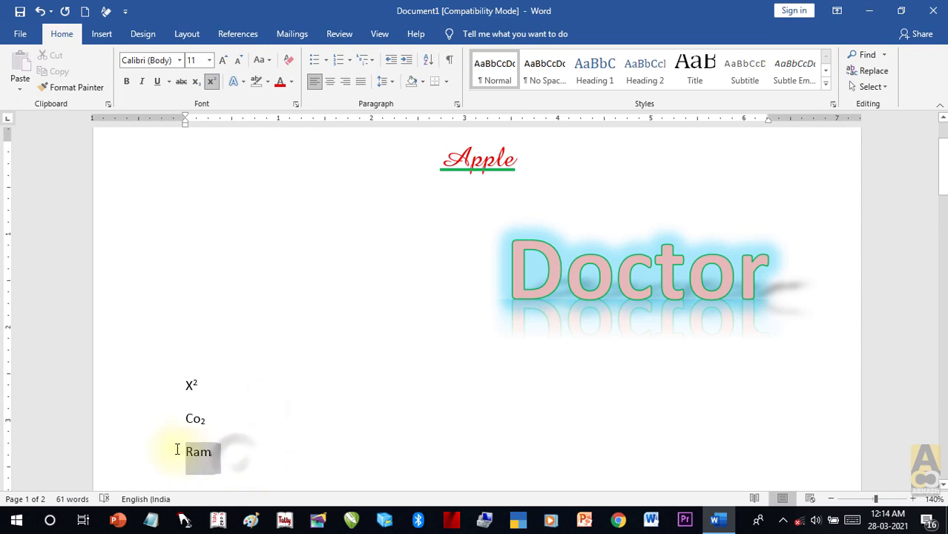
left_click(258, 457)
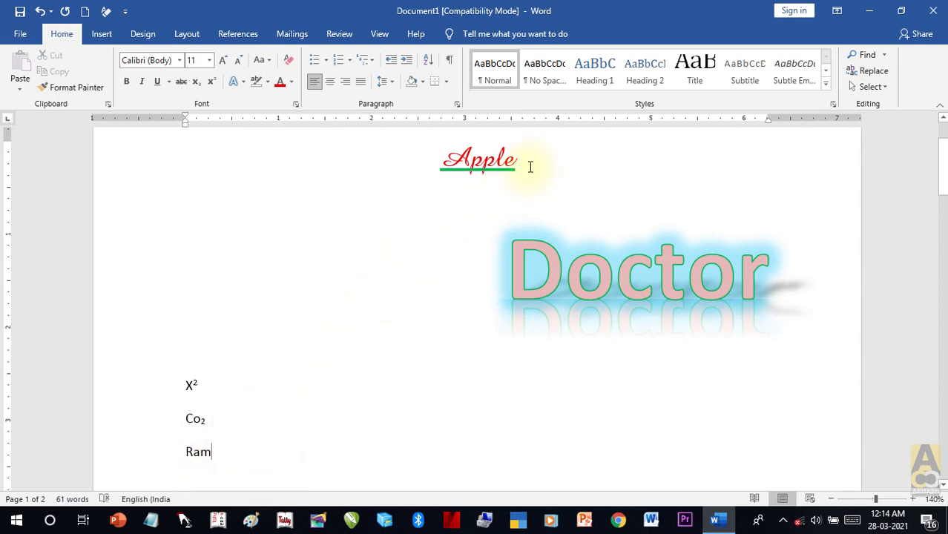
left_click_drag(488, 164, 469, 161)
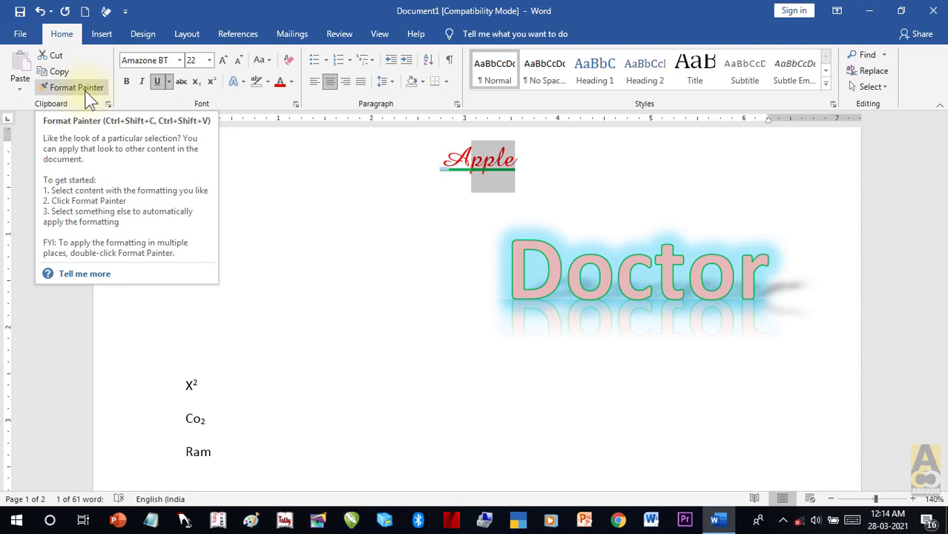
Step: Use Format Painter to copy the Apple heading's formatting onto Ram
left_click(87, 96)
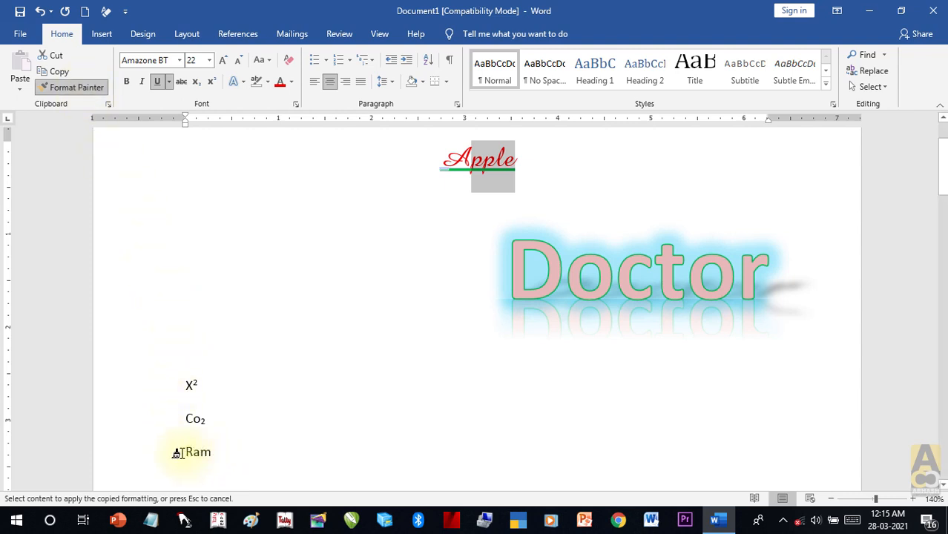
mouse_move(178, 453)
left_mouse_down()
mouse_move(218, 453)
mouse_move(184, 455)
left_mouse_up()
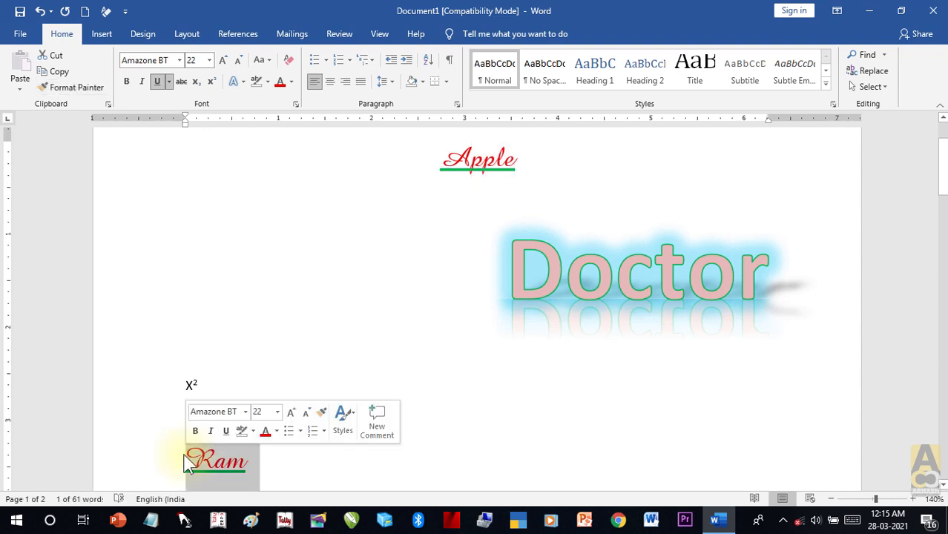
left_click(301, 470)
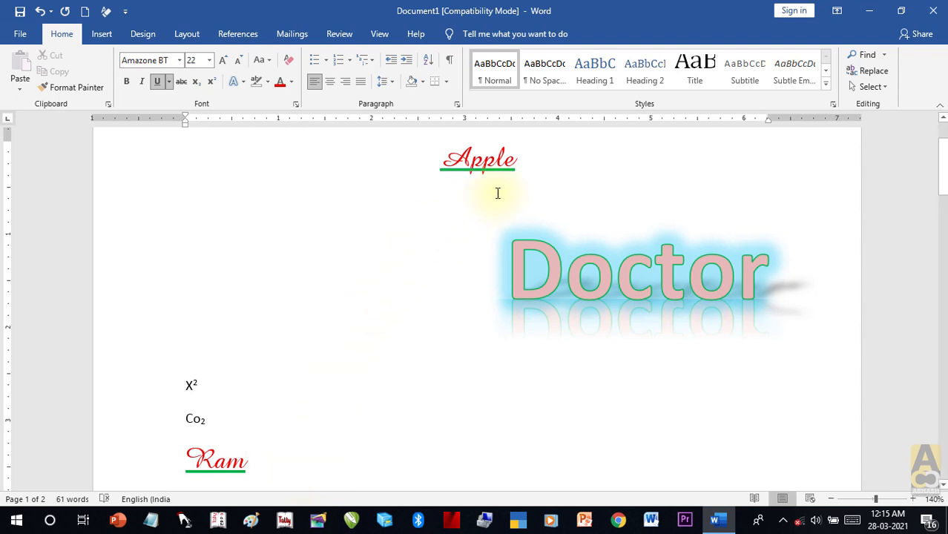
Step: Format Paint Apple's style onto the 'Ram is a good boy. He has a bag. He has a pen.' line
left_click_drag(527, 166, 472, 164)
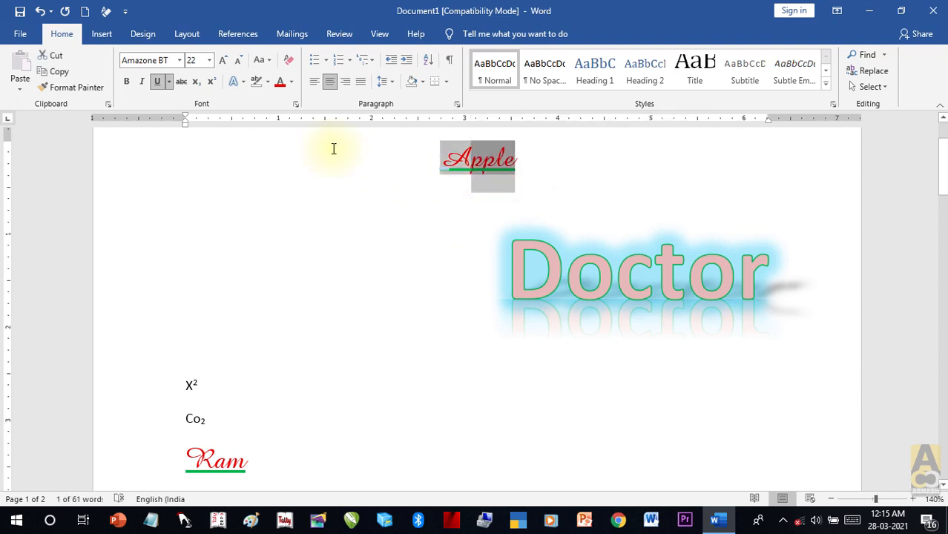
left_click(90, 88)
scroll(377, 286, "down", 3)
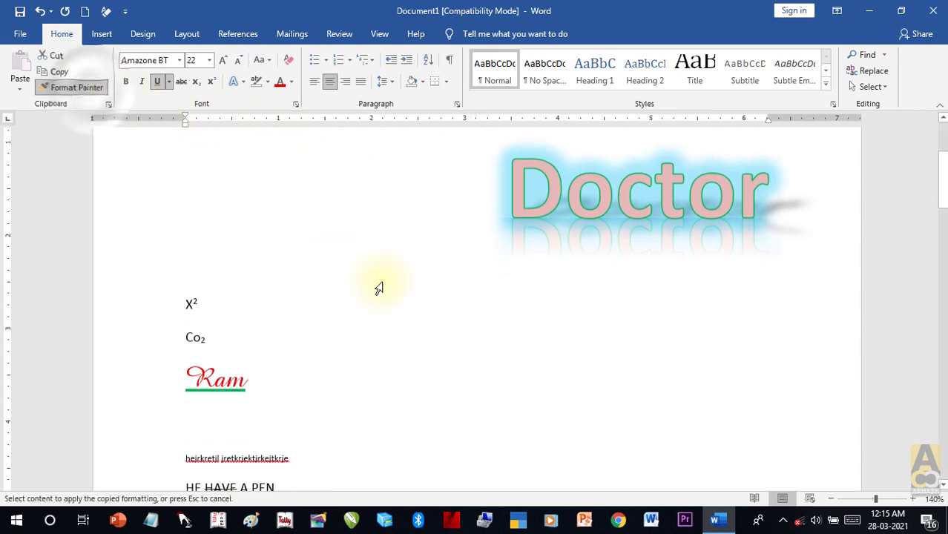
scroll(378, 281, "down", 3)
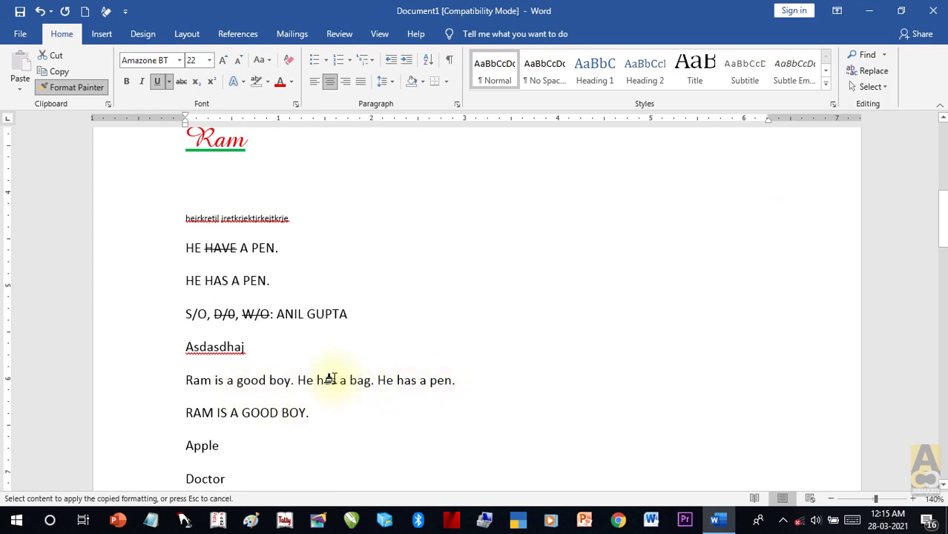
left_click(165, 390)
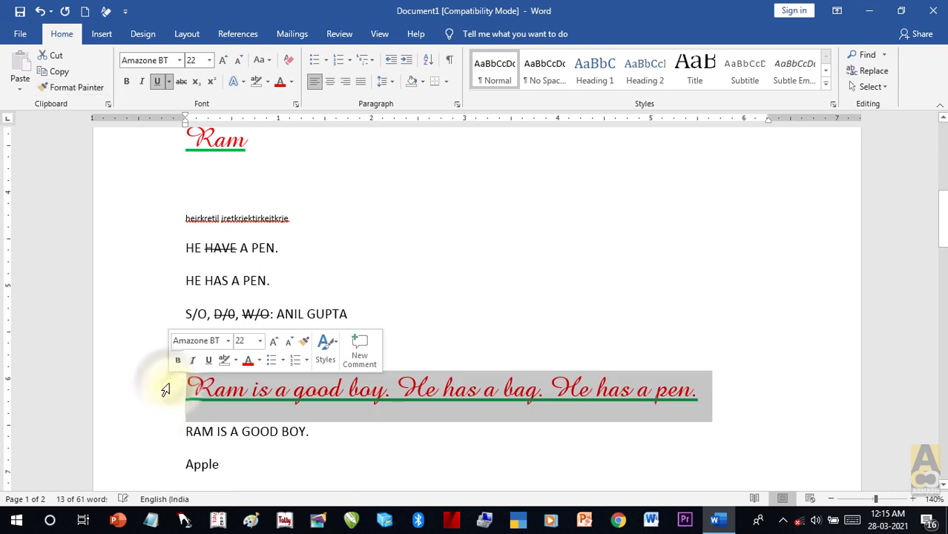
left_click(632, 345)
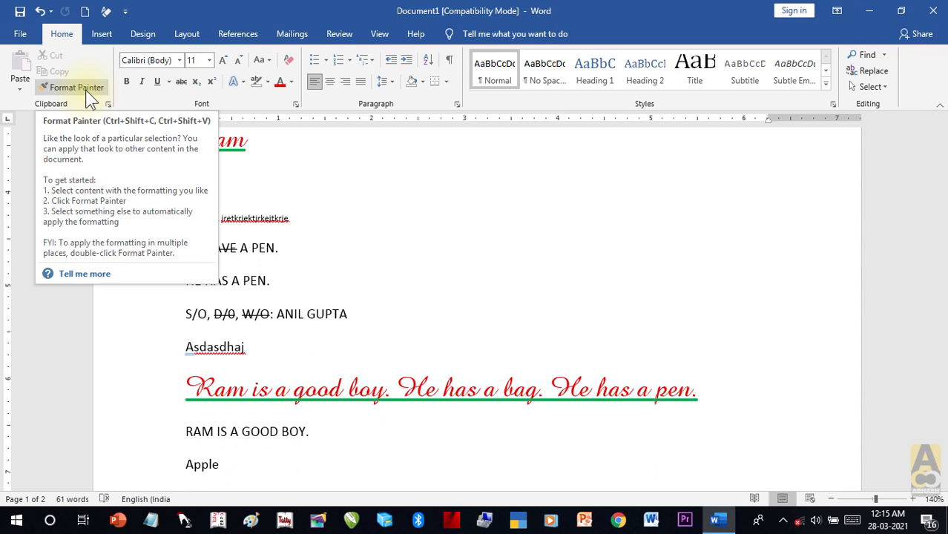
scroll(508, 269, "up", 7)
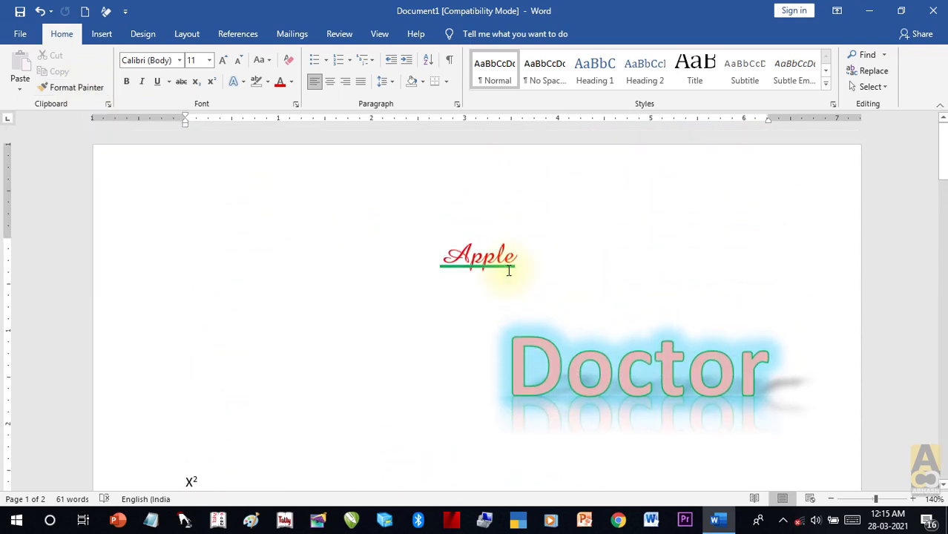
scroll(527, 269, "down", 5)
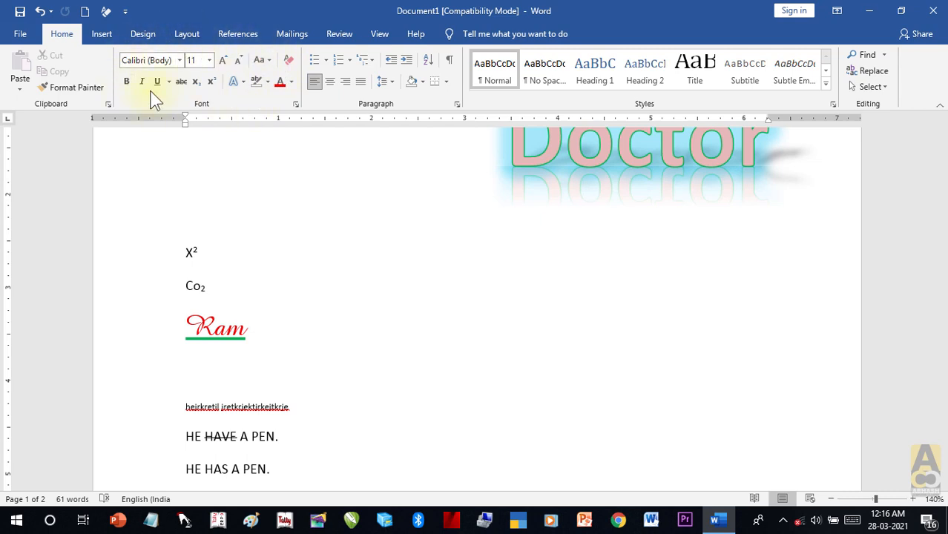
scroll(386, 360, "up", 2)
scroll(386, 360, "up", 1)
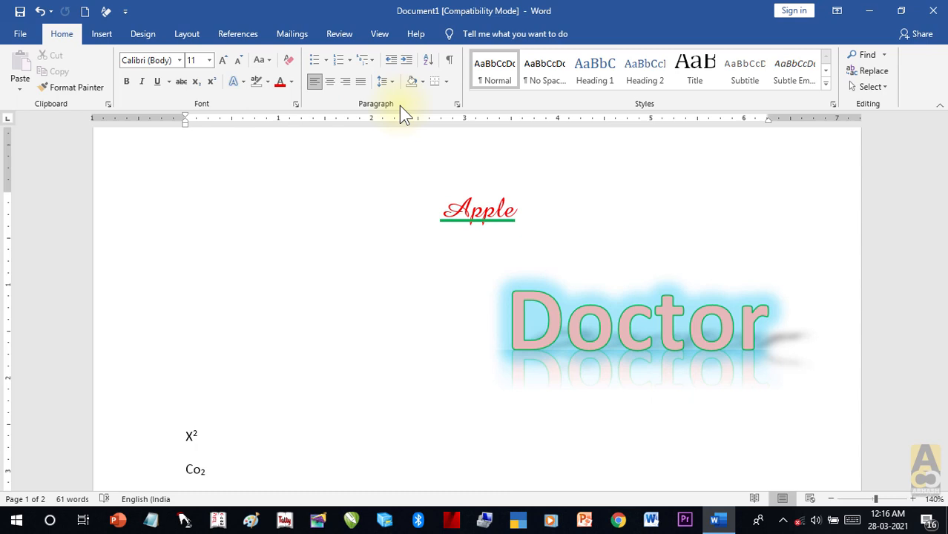
scroll(436, 284, "down", 5)
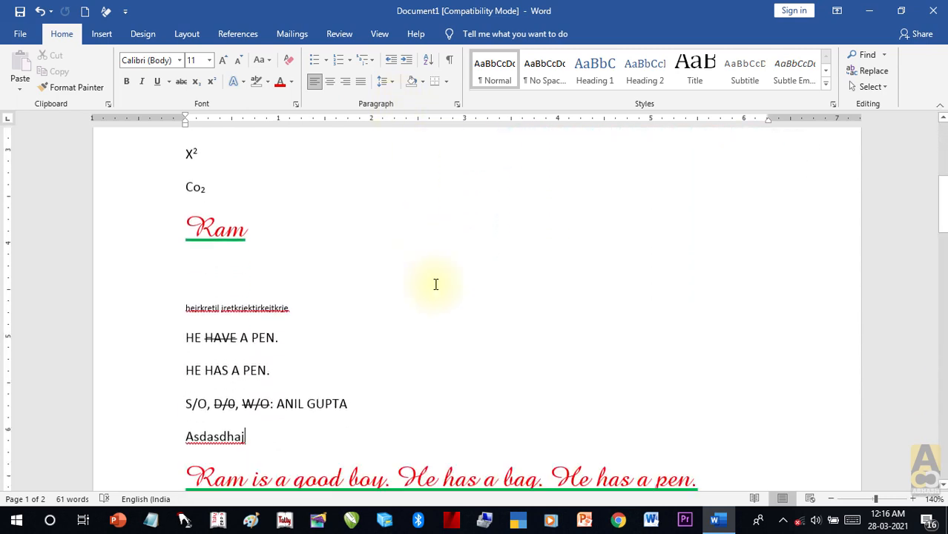
scroll(436, 284, "down", 2)
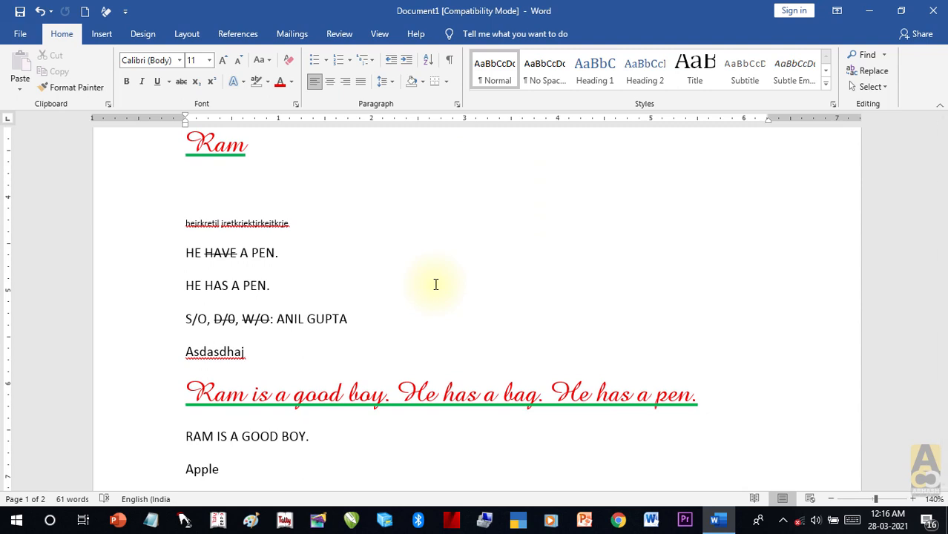
scroll(436, 284, "down", 8)
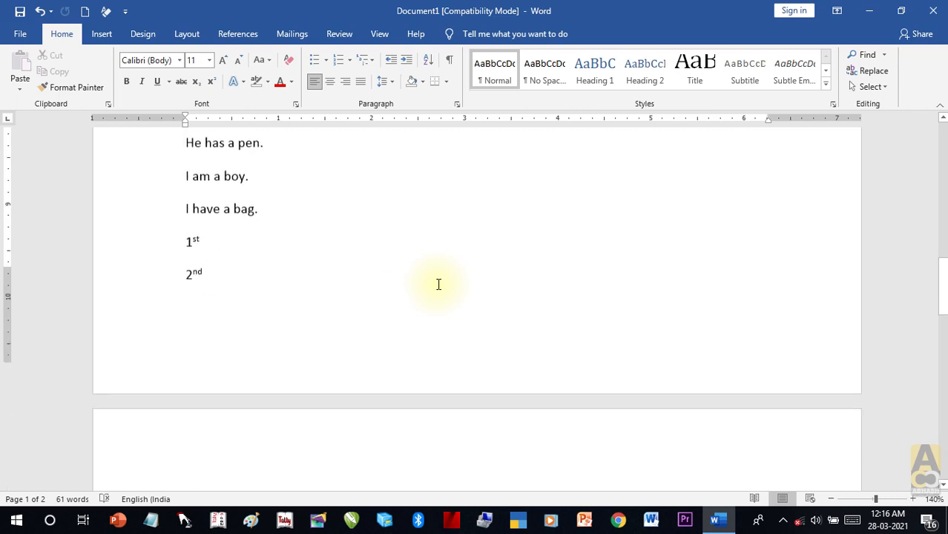
scroll(438, 284, "down", 3)
scroll(438, 284, "down", 5)
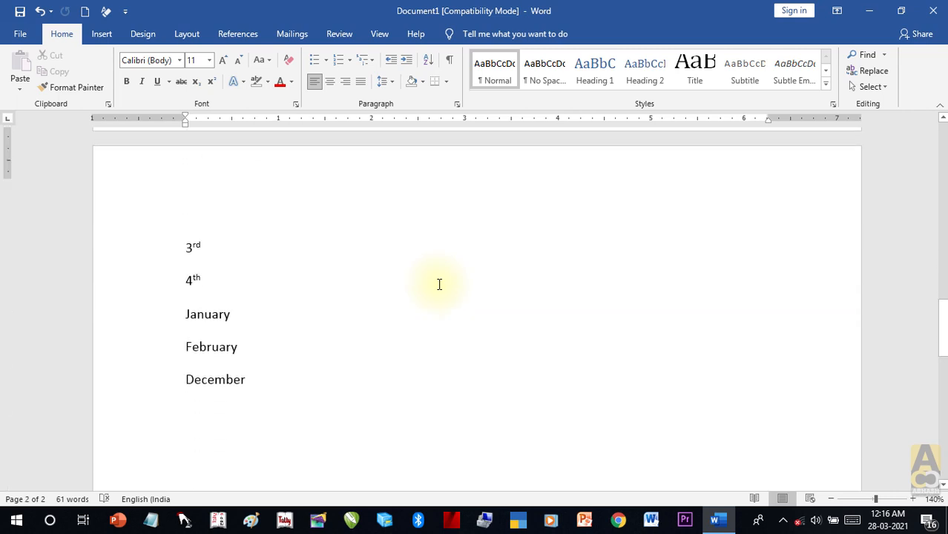
scroll(438, 284, "up", 14)
scroll(439, 284, "up", 7)
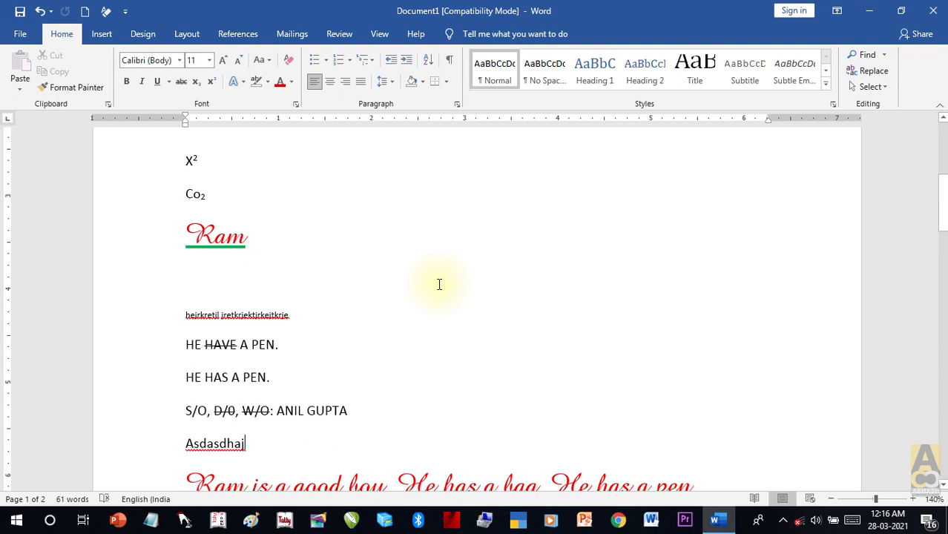
scroll(439, 284, "up", 5)
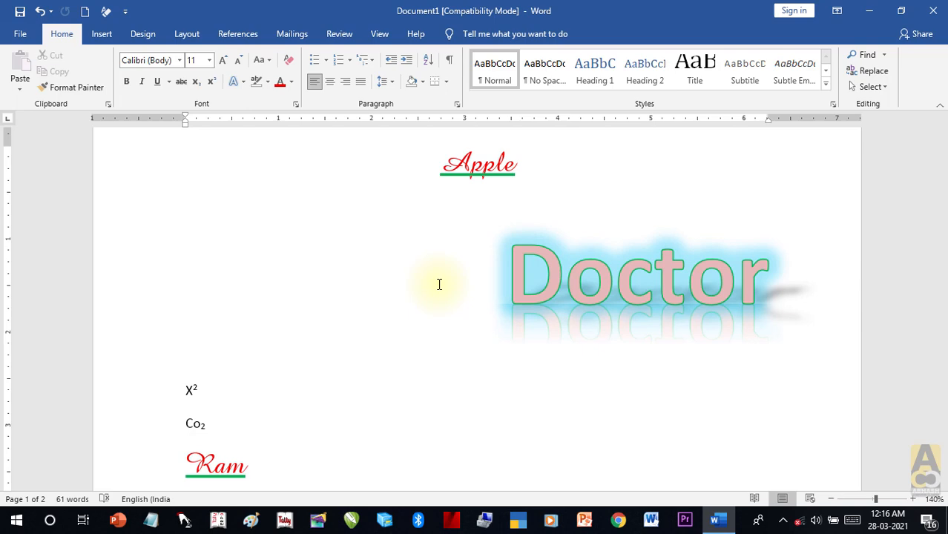
scroll(439, 284, "down", 6)
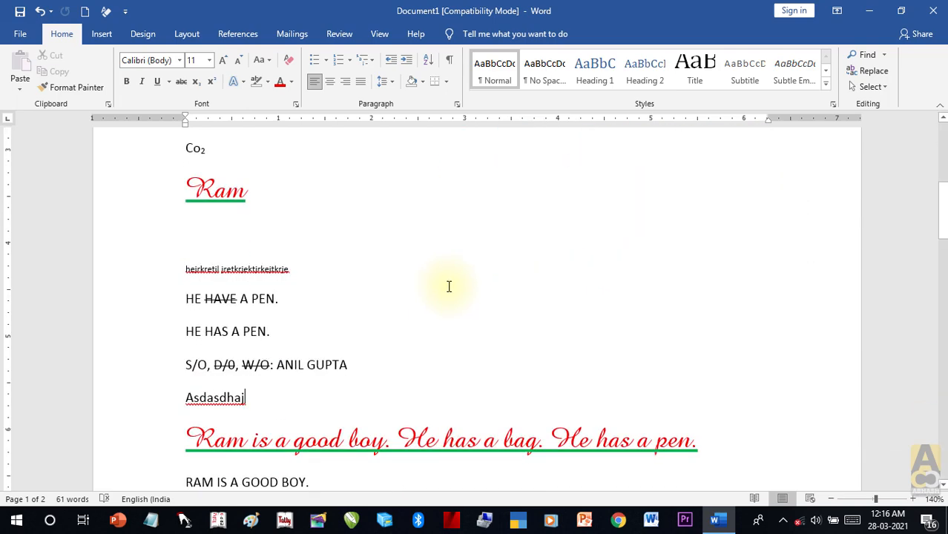
scroll(197, 407, "up", 8)
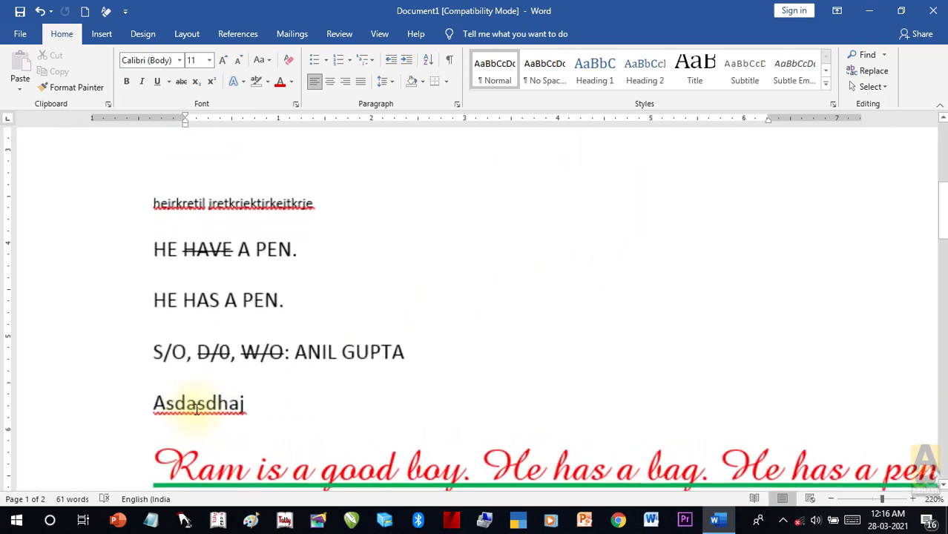
Step: Ignore All for the misspelled words Asdasdhaj, jretkjrektjrkejtkrje and hejrkretjl
left_click(199, 408)
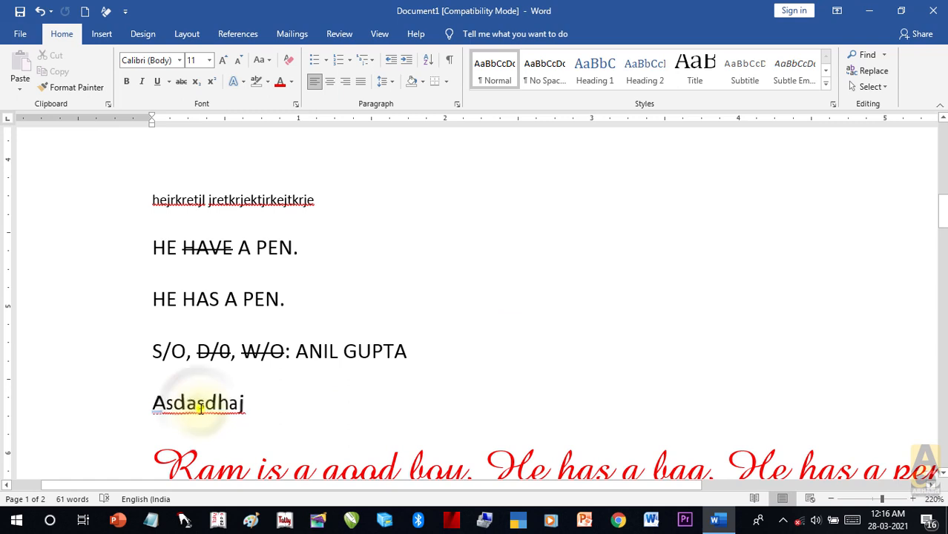
right_click(198, 406)
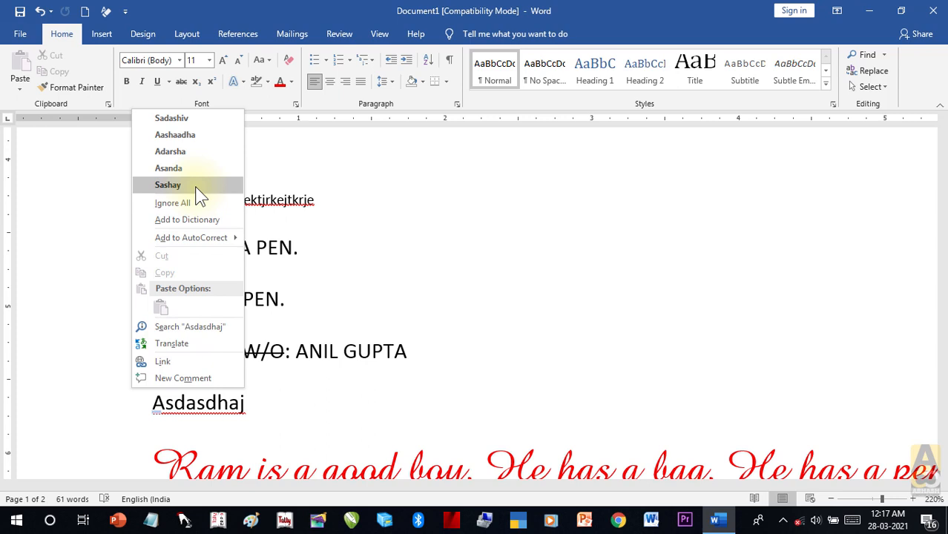
left_click(367, 338)
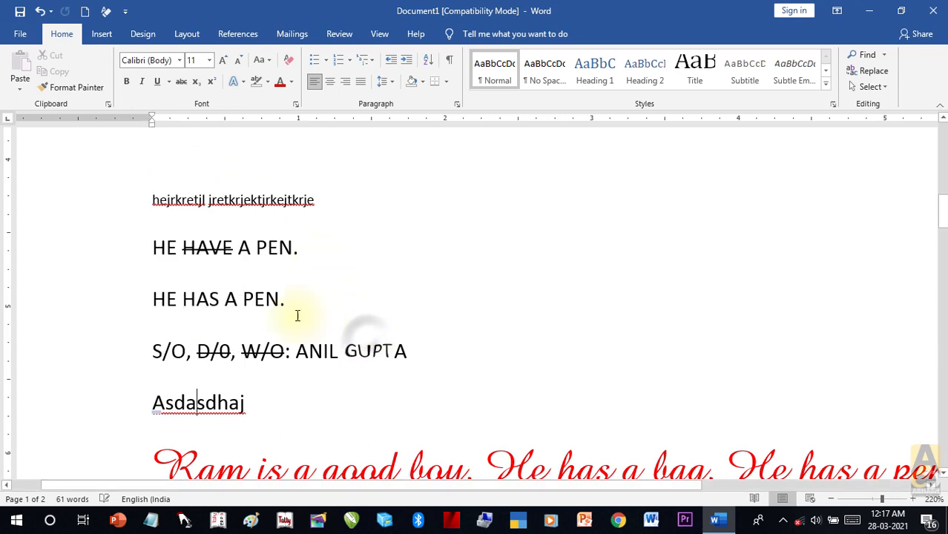
right_click(211, 413)
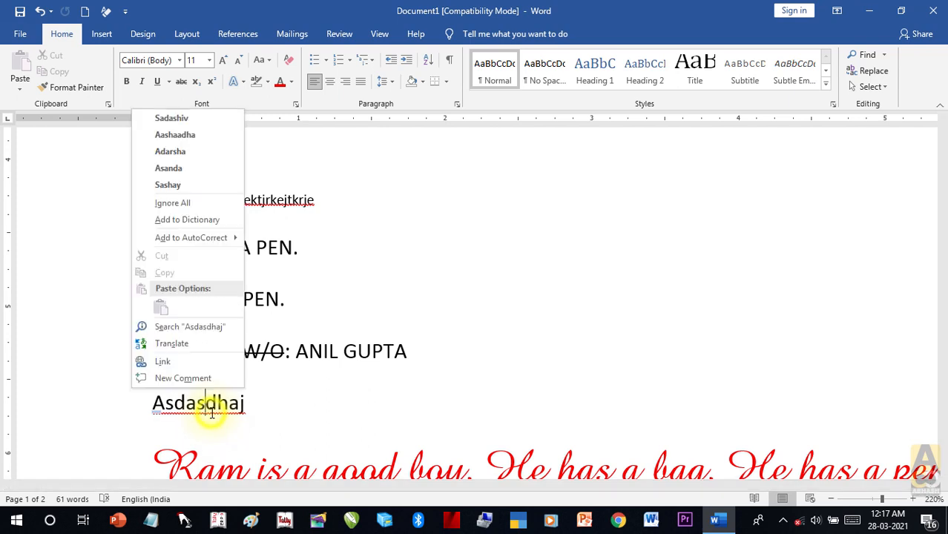
left_click(198, 206)
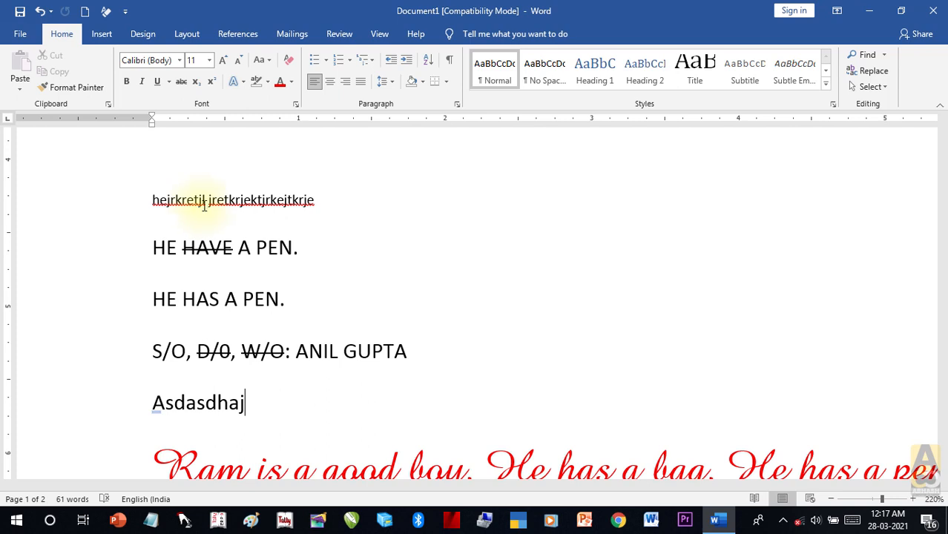
right_click(262, 203)
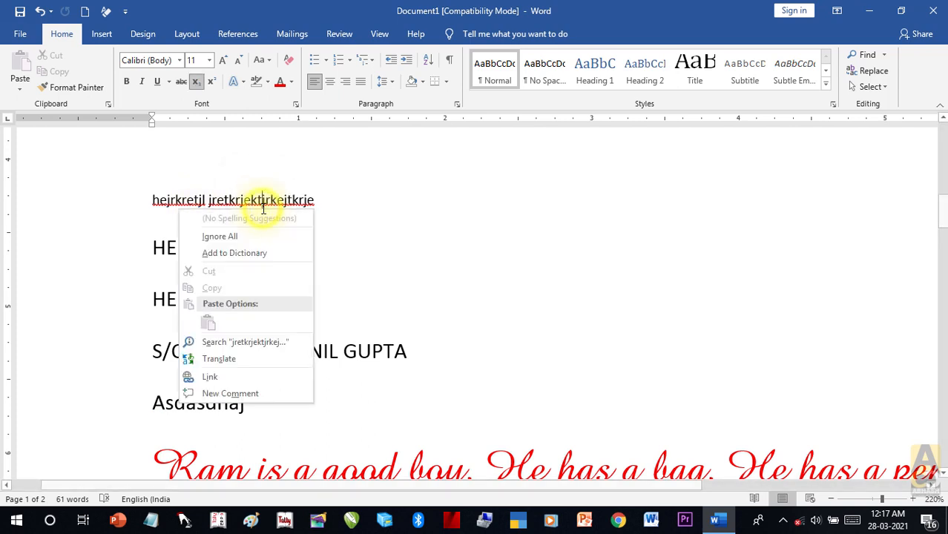
left_click(263, 237)
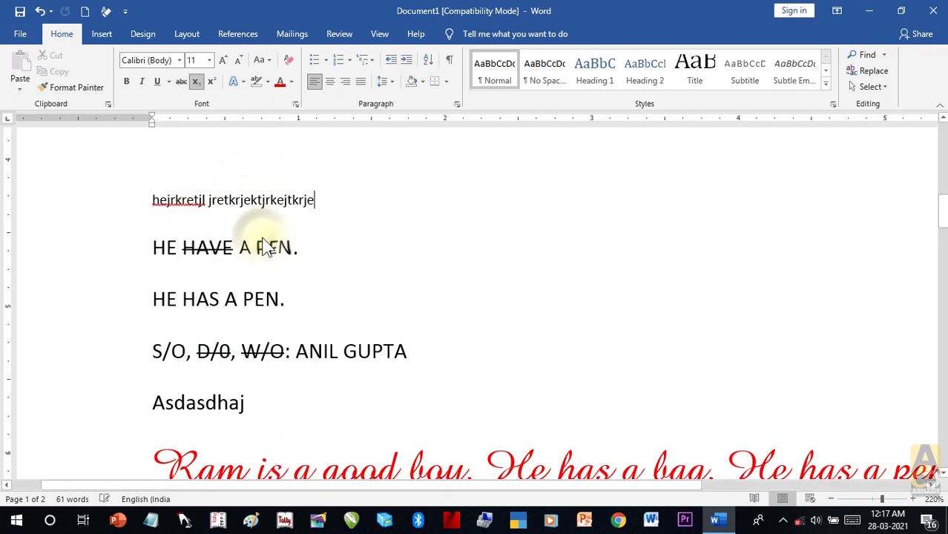
right_click(186, 202)
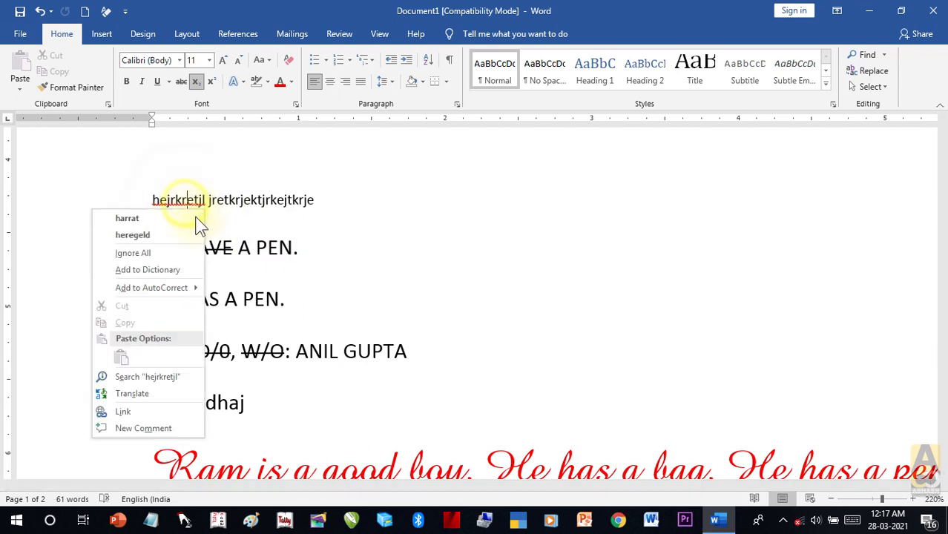
left_click(176, 256)
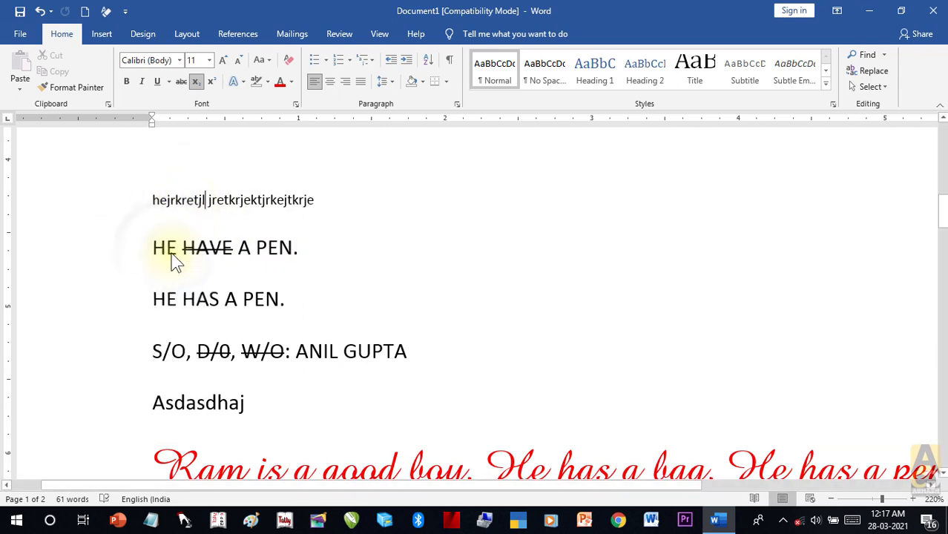
Step: Scroll through the document to review both pages
scroll(423, 252, "down", 5)
scroll(423, 252, "down", 5)
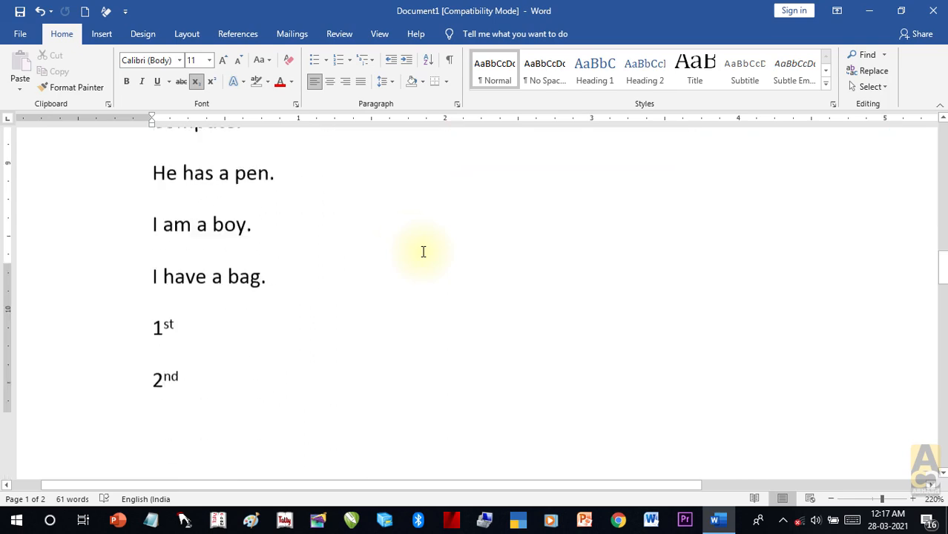
scroll(422, 252, "up", 10)
scroll(423, 252, "down", 11)
scroll(423, 252, "down", 7)
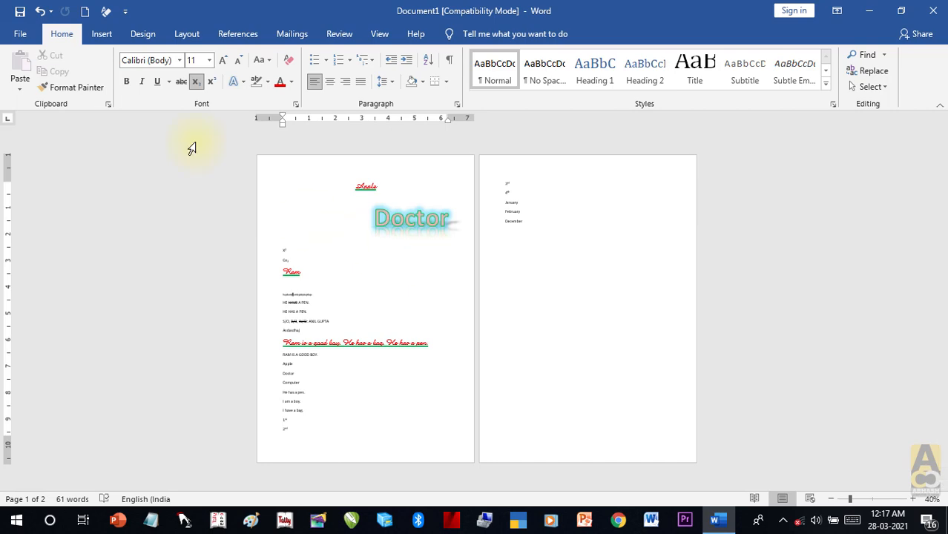
Step: Bring up the Save As dialog from File > Save and Browse
left_click(21, 34)
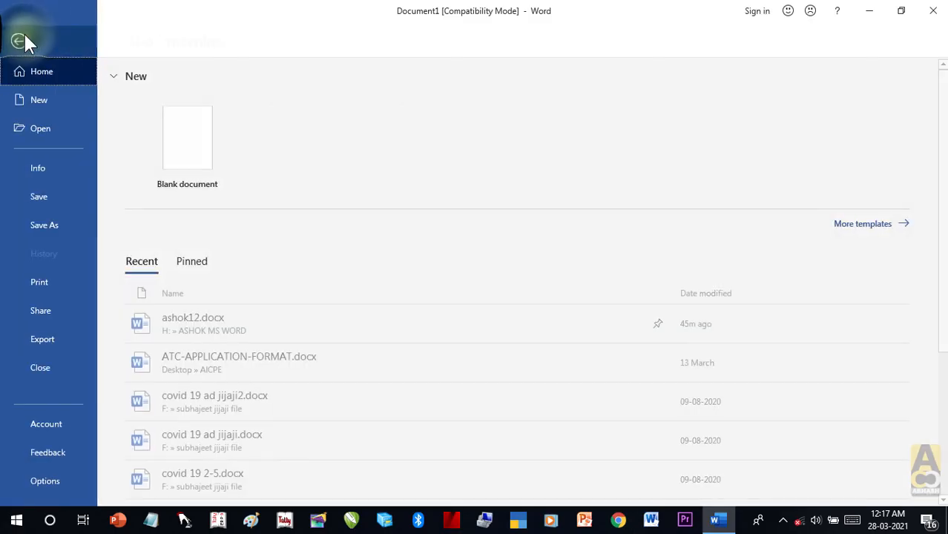
left_click(41, 196)
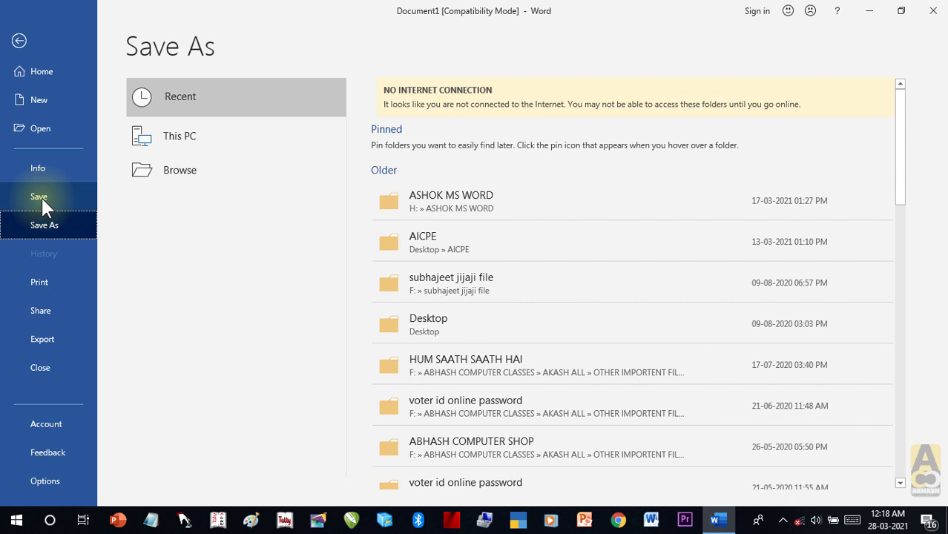
left_click(191, 173)
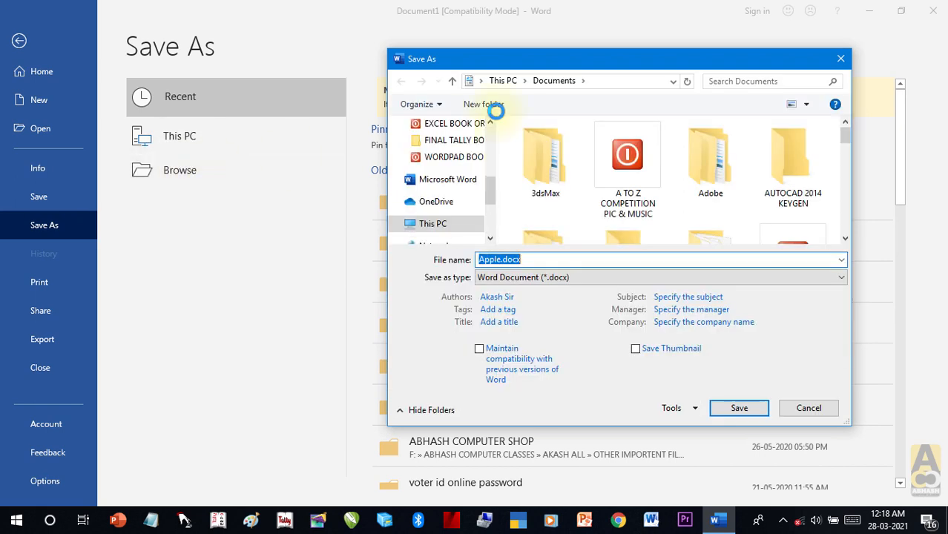
Step: Navigate the Save As dialog to the ABHASH COMPUTER CLASSES (E:) drive
left_click_drag(648, 71, 587, 64)
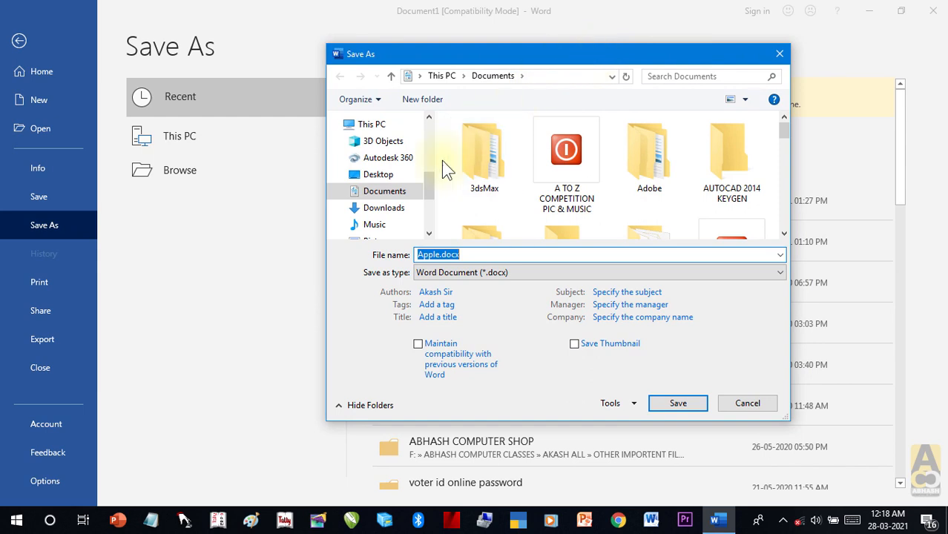
mouse_move(429, 186)
left_mouse_down()
mouse_move(437, 134)
mouse_move(434, 171)
left_mouse_up()
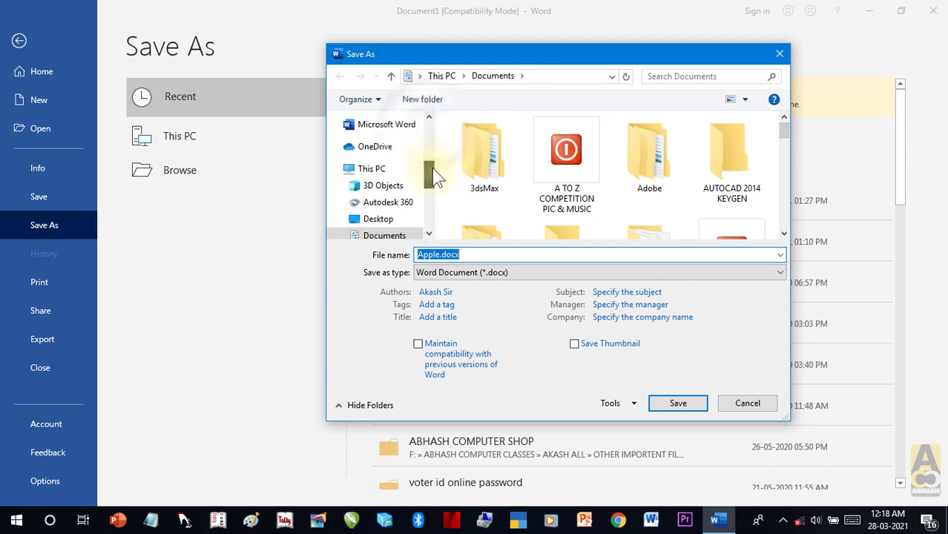
left_click(380, 172)
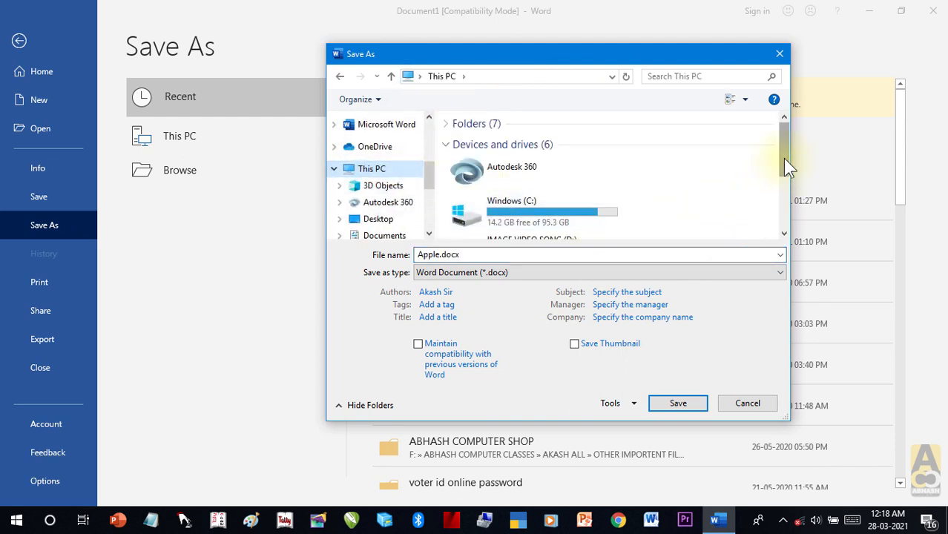
left_click_drag(783, 154, 784, 209)
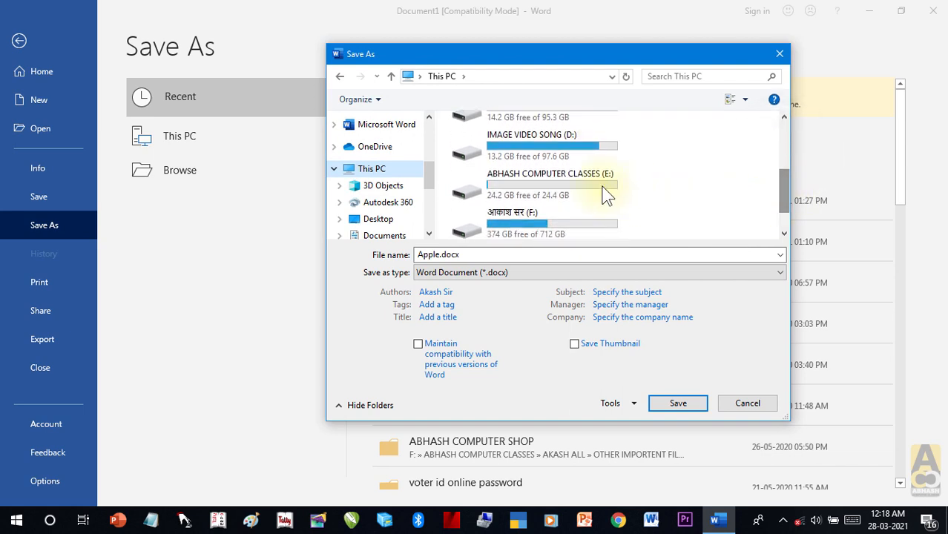
left_click(582, 185)
left_click(677, 403)
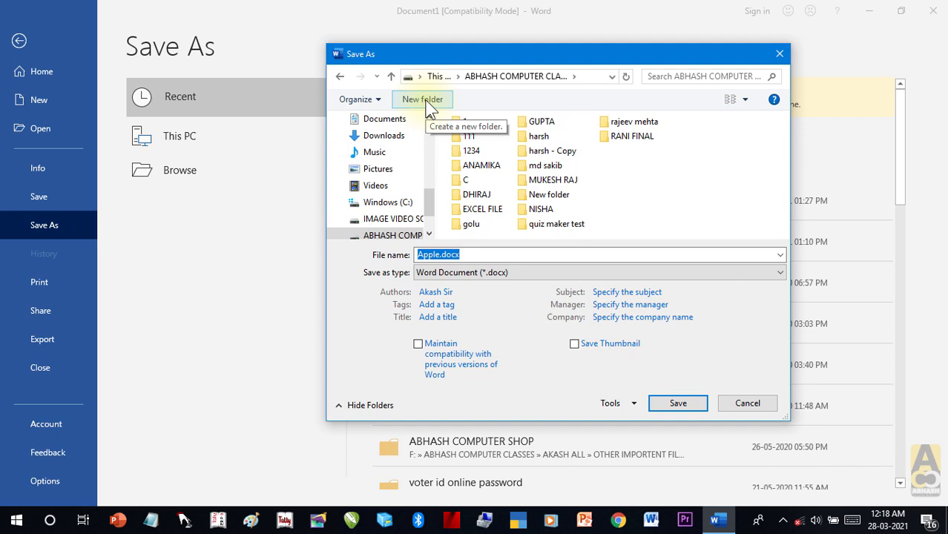
Step: Create a new folder named AMAN on the E: drive and open it
left_click(422, 100)
type("AMAN")
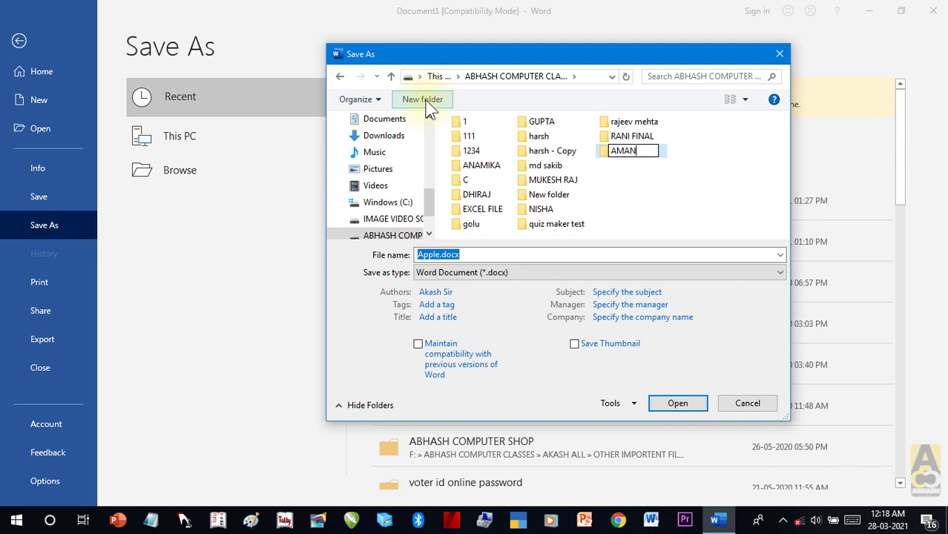
key("Return")
left_click(677, 403)
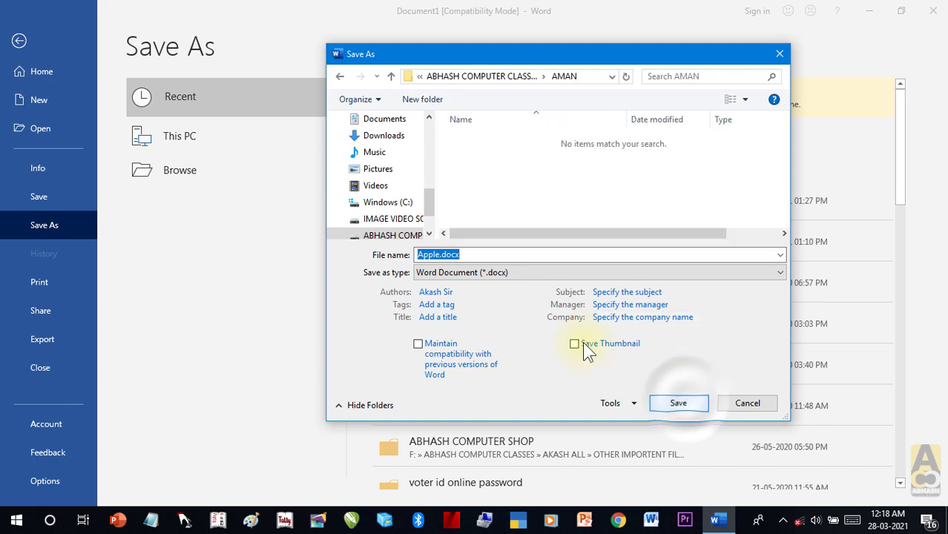
Step: Save the document as Apple.docx in the AMAN folder
left_click_drag(598, 59, 697, 47)
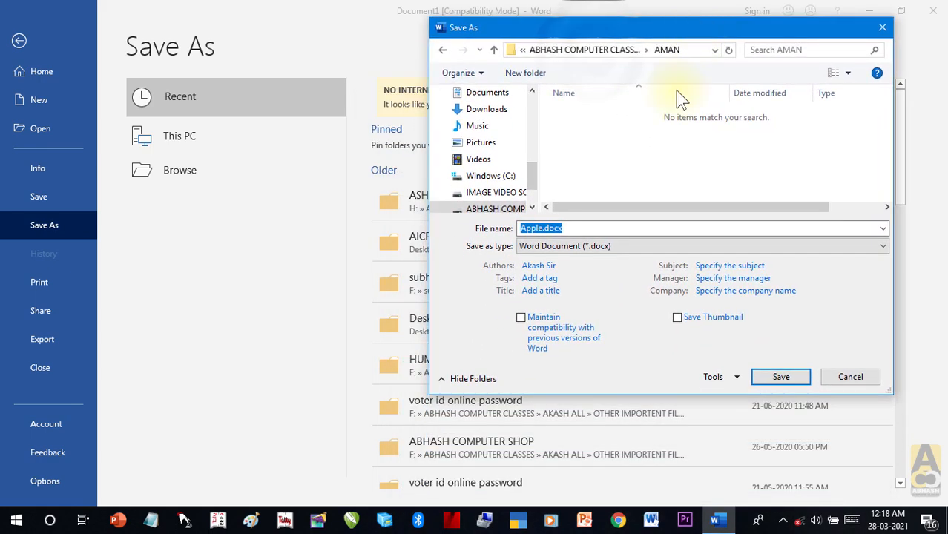
left_click(612, 228)
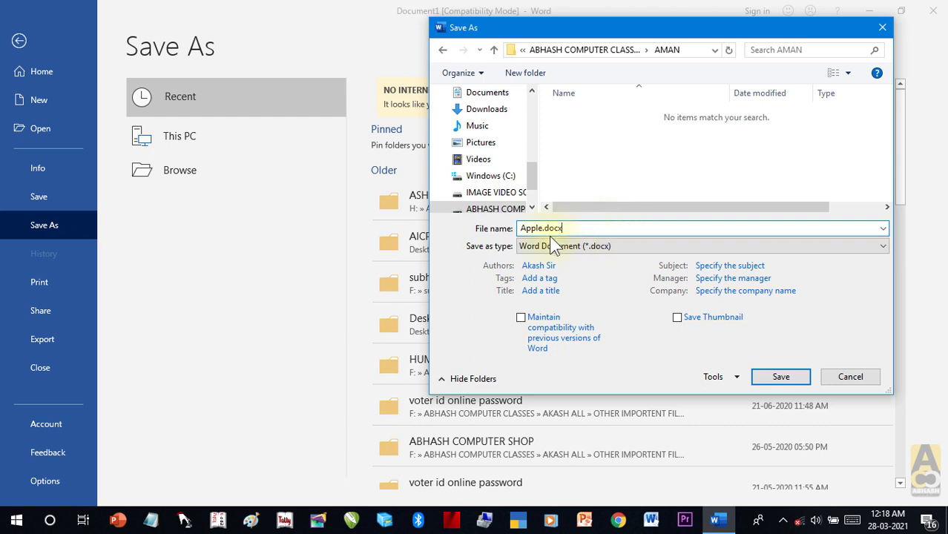
double_click(525, 229)
left_click(526, 228)
left_click(586, 232)
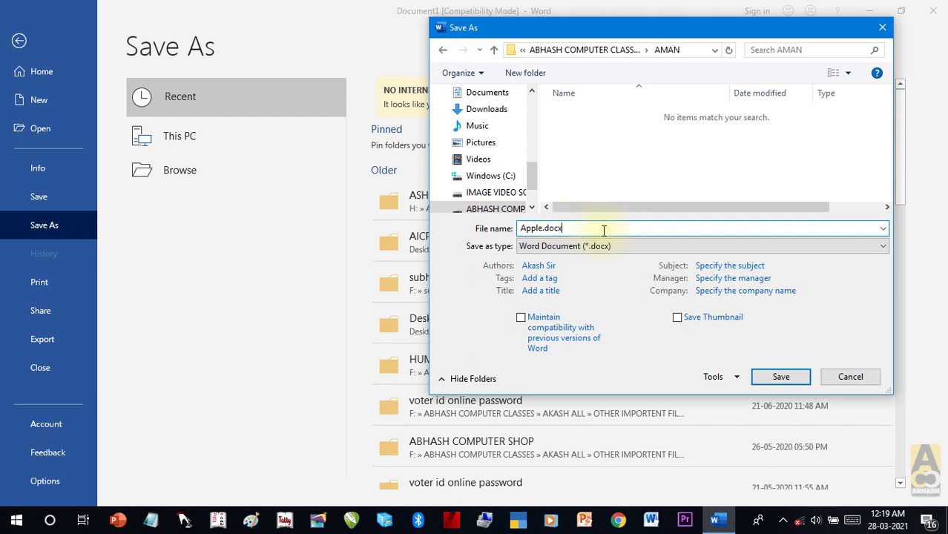
left_click(774, 374)
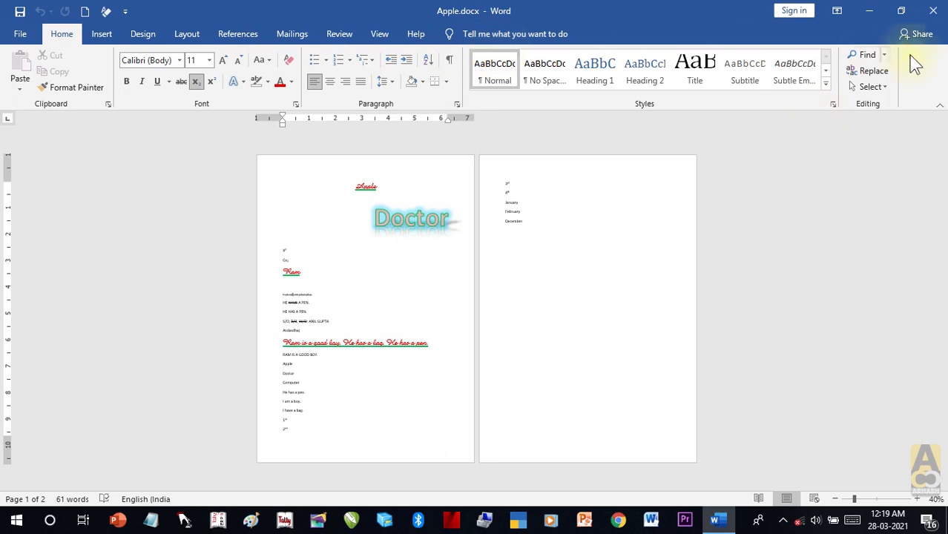
Step: Close Word and refresh the desktop
left_click(931, 11)
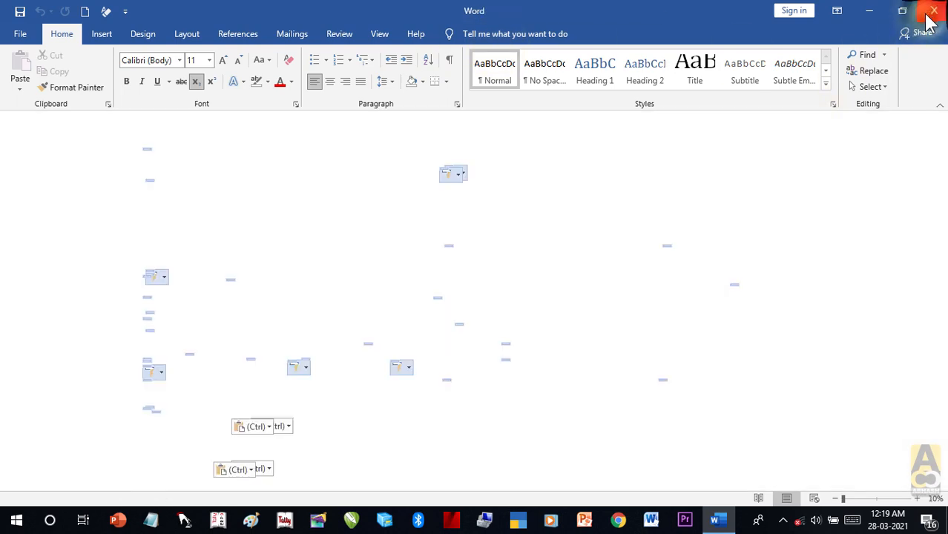
right_click(683, 89)
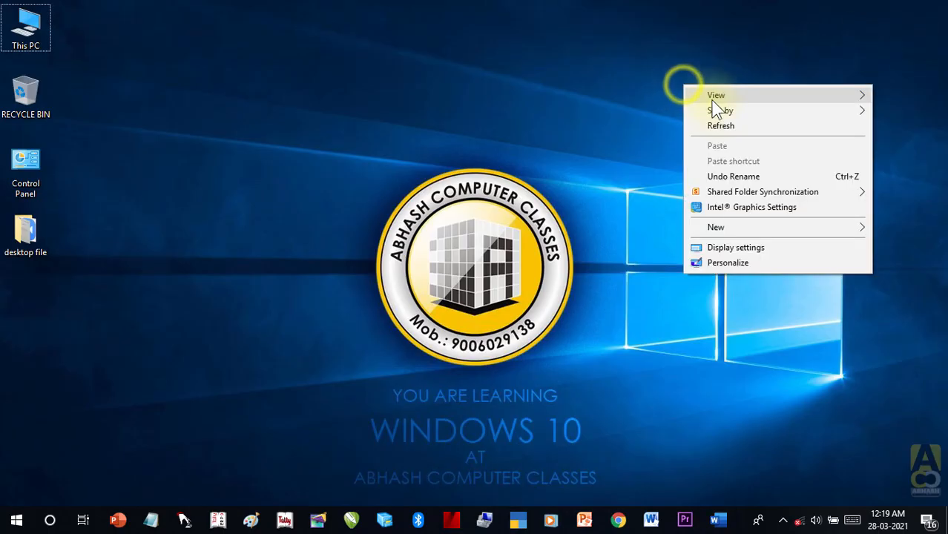
left_click(717, 125)
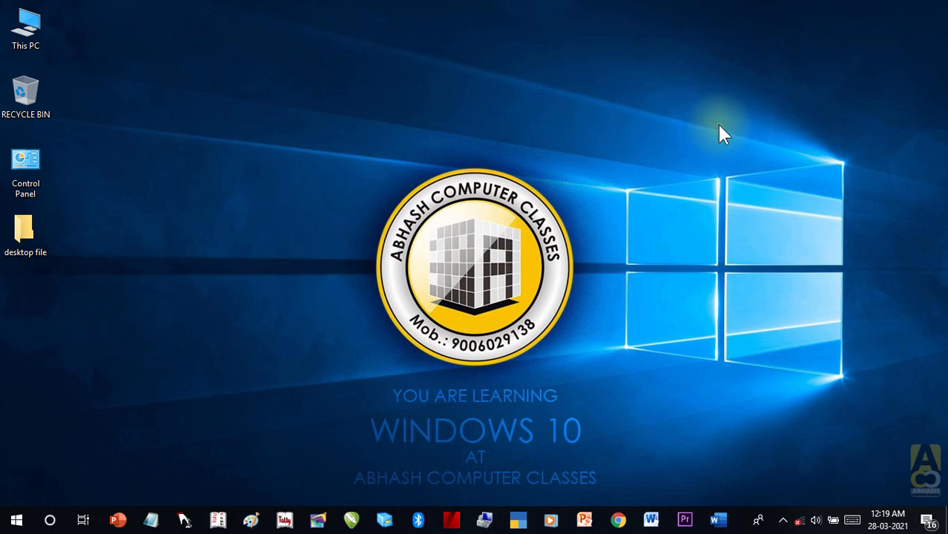